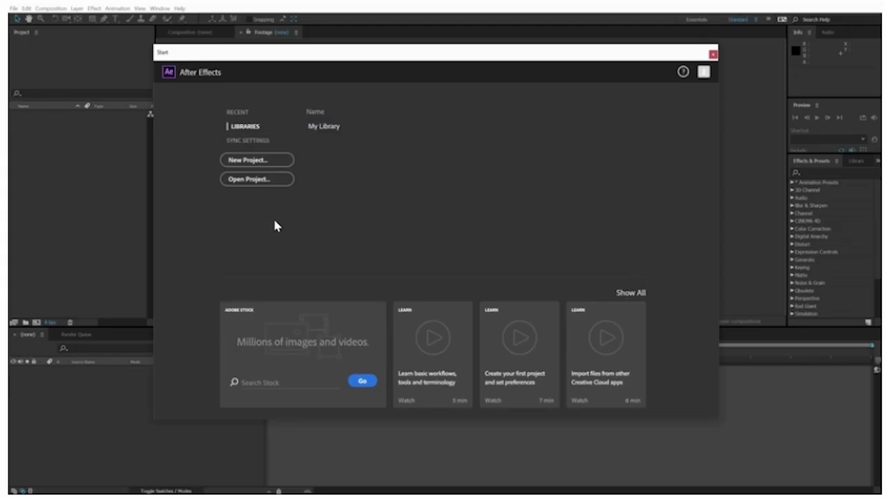
# - Dismiss the start screen
pyautogui.click(713, 55)
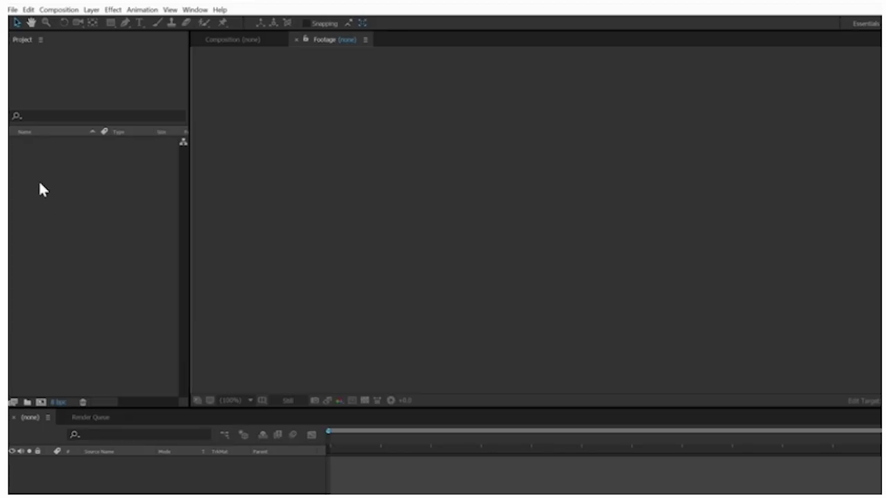
pyautogui.click(12, 10)
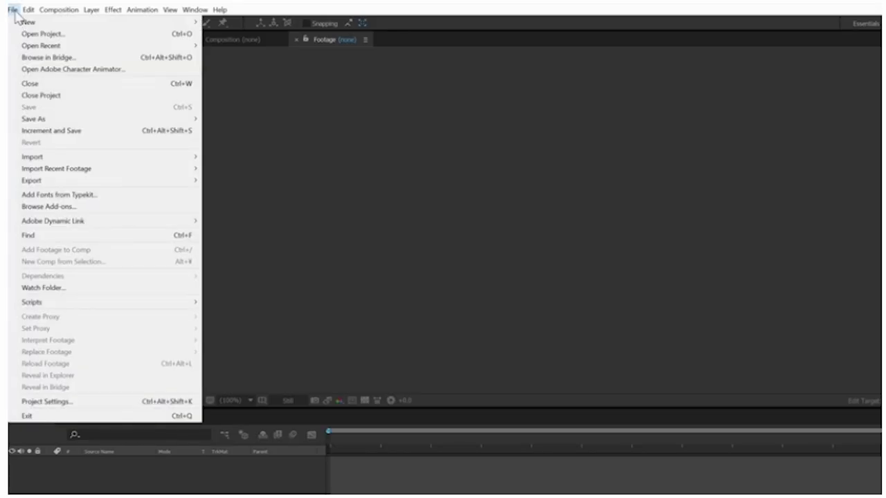
pyautogui.moveTo(55, 160)
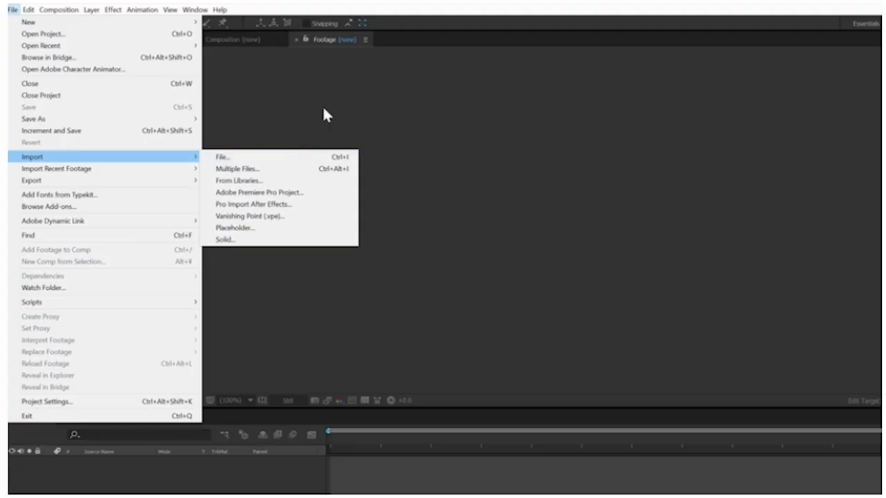
pyautogui.click(319, 129)
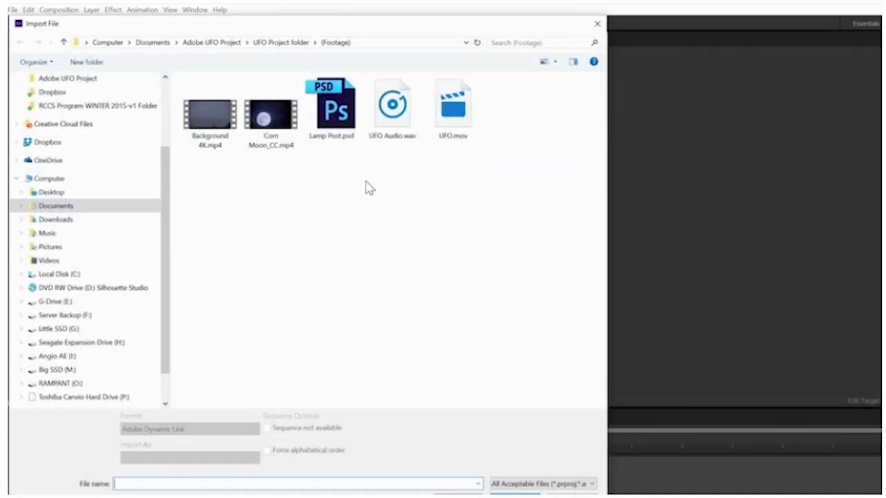
pyautogui.click(598, 25)
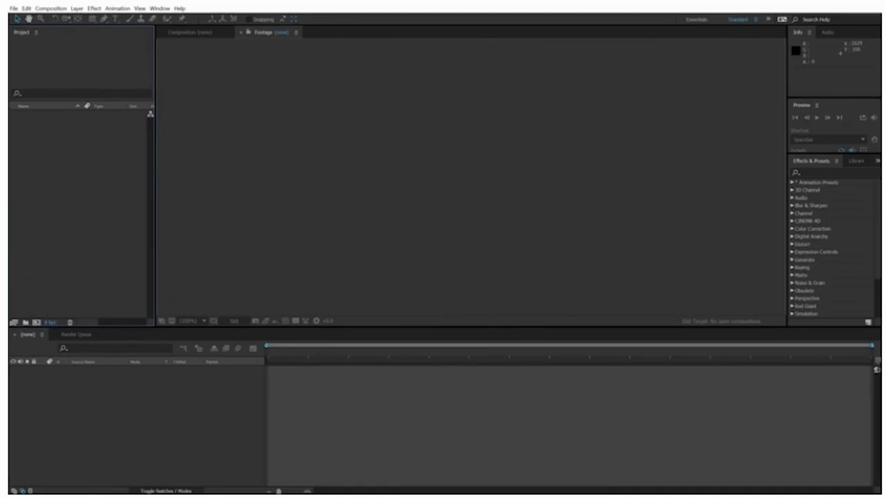
# - Import all five files from the (Footage) folder into the project: Background 4K.mp4, Corn Moon_CC.mp4, Lamp Post.psd, UFO Audio.wav and UFO.mov
pyautogui.moveTo(885, 173); pyautogui.dragTo(569, 121)
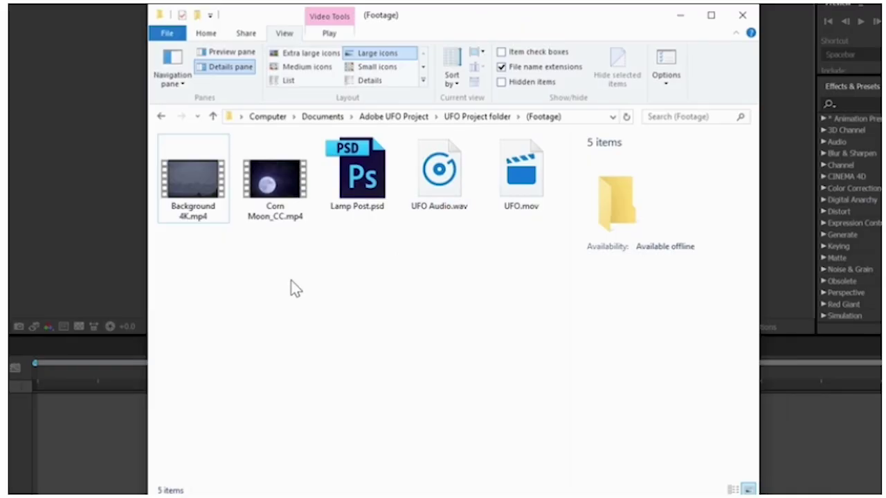
pyautogui.moveTo(184, 270); pyautogui.dragTo(539, 157)
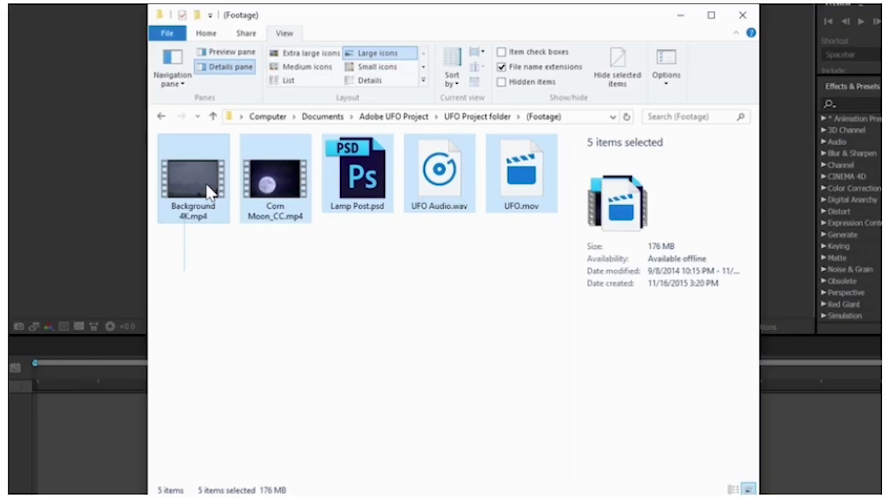
pyautogui.moveTo(207, 190); pyautogui.dragTo(168, 352)
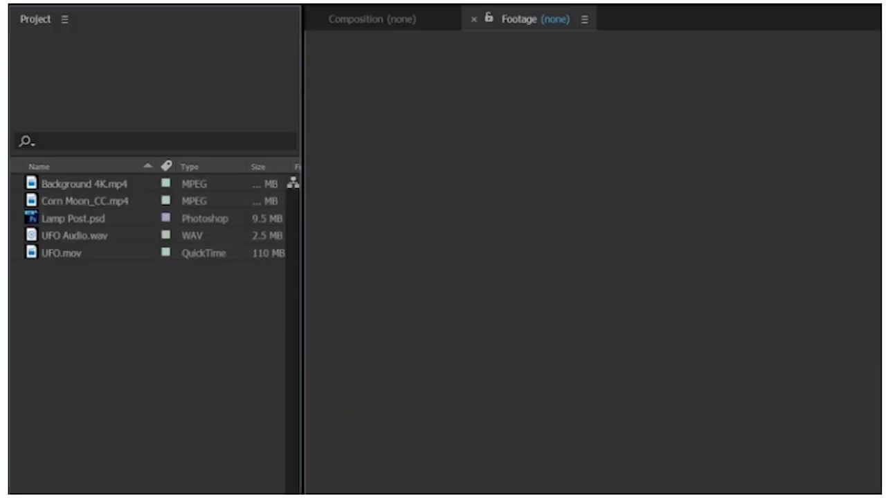
# - Inspect the footage properties of Background 4K.mp4, Corn Moon_CC.mp4, Lamp Post.psd and UFO.mov in turn
pyautogui.click(111, 193)
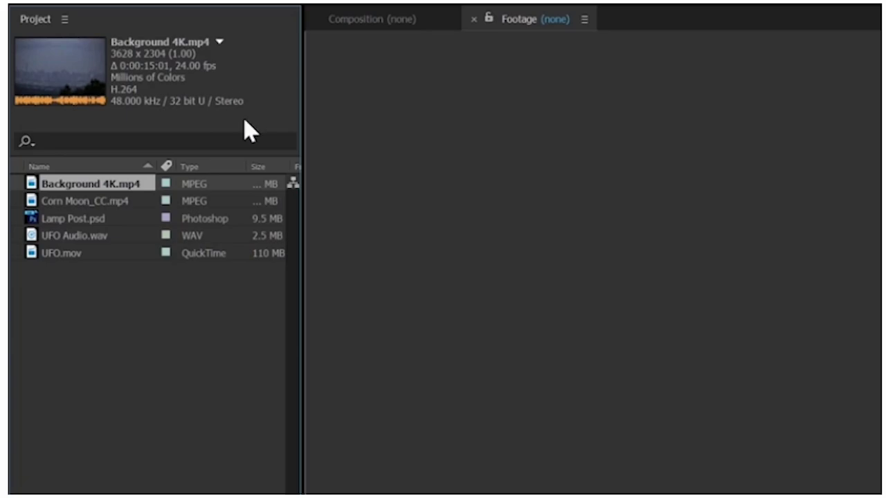
pyautogui.click(90, 200)
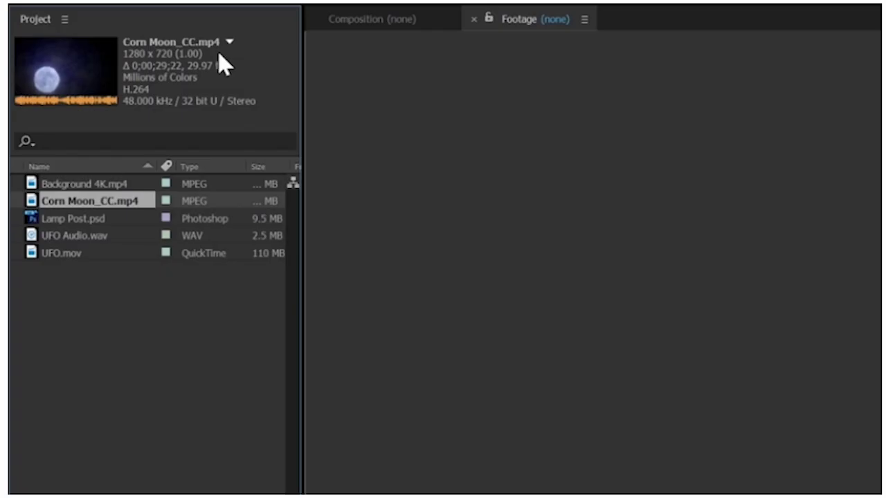
pyautogui.click(89, 218)
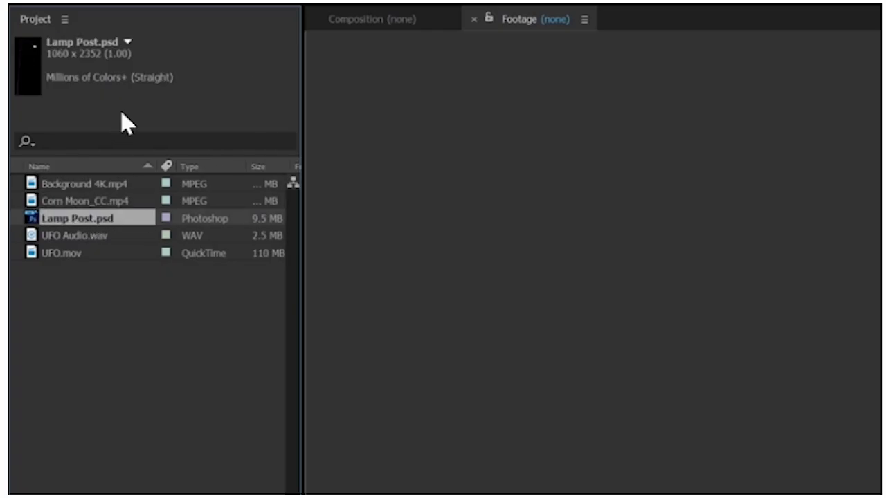
pyautogui.click(59, 256)
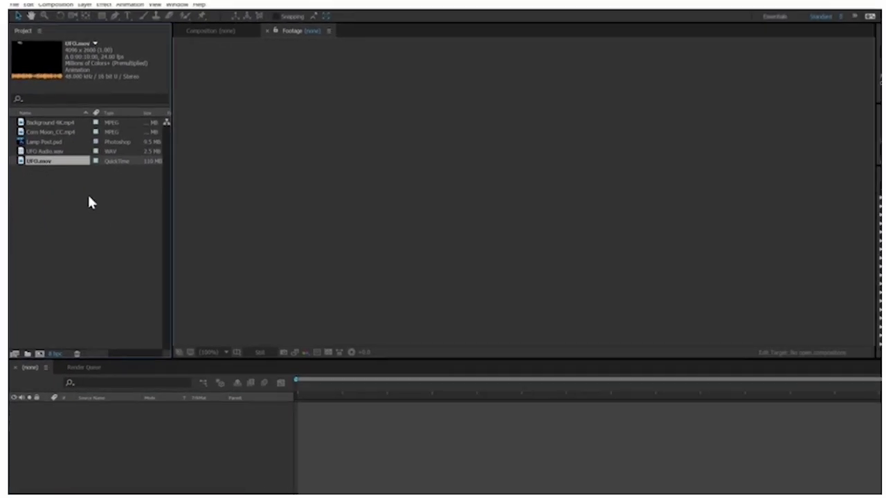
# - Open UFO.mov in the footage viewer, play it and show its transparency grid
pyautogui.doubleClick(19, 150)
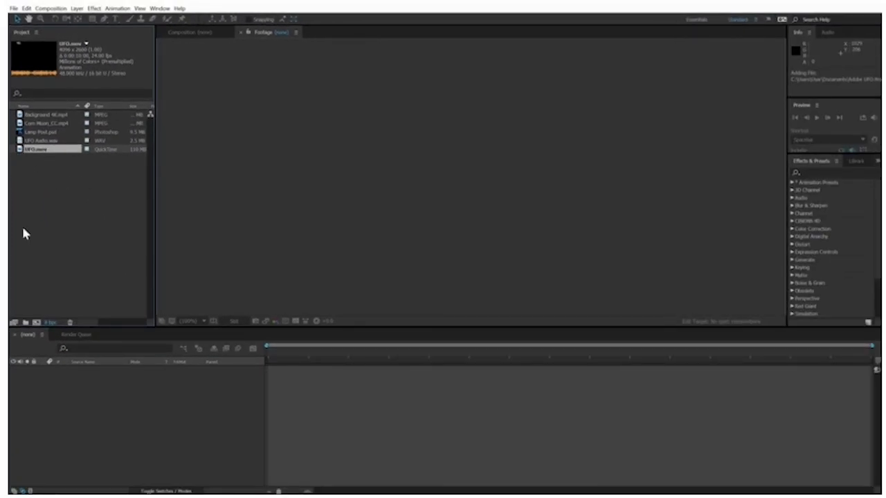
pyautogui.press('space')
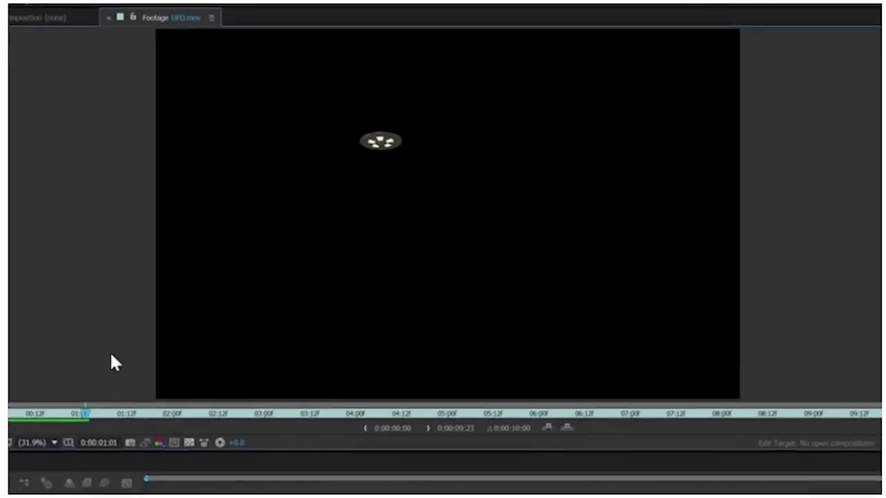
pyautogui.click(190, 443)
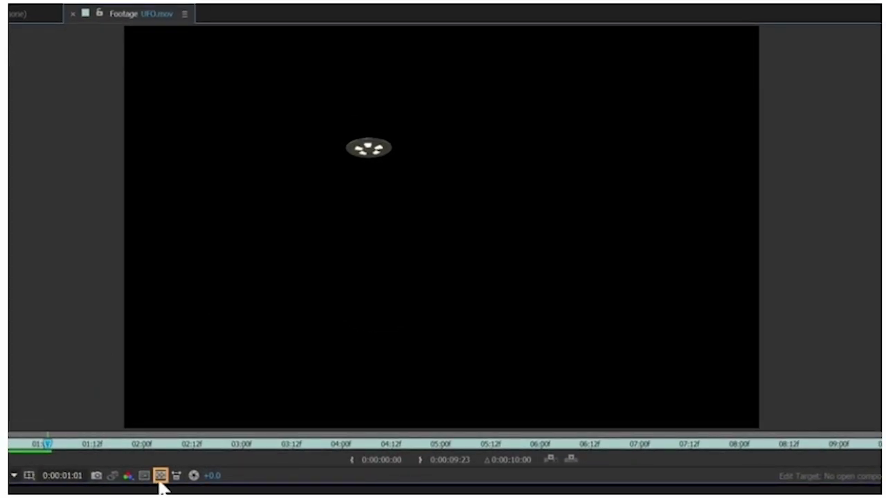
pyautogui.click(161, 476)
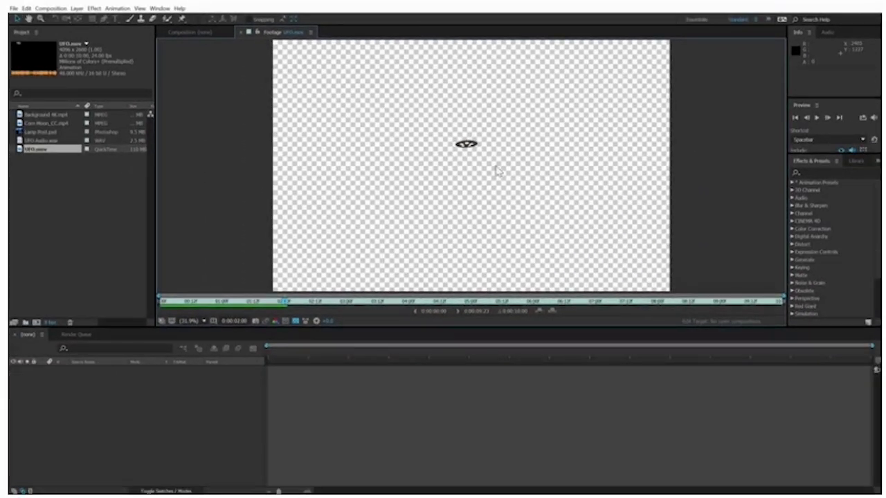
# - Inspect the properties of UFO Audio.wav and view the available composition commands
pyautogui.click(45, 141)
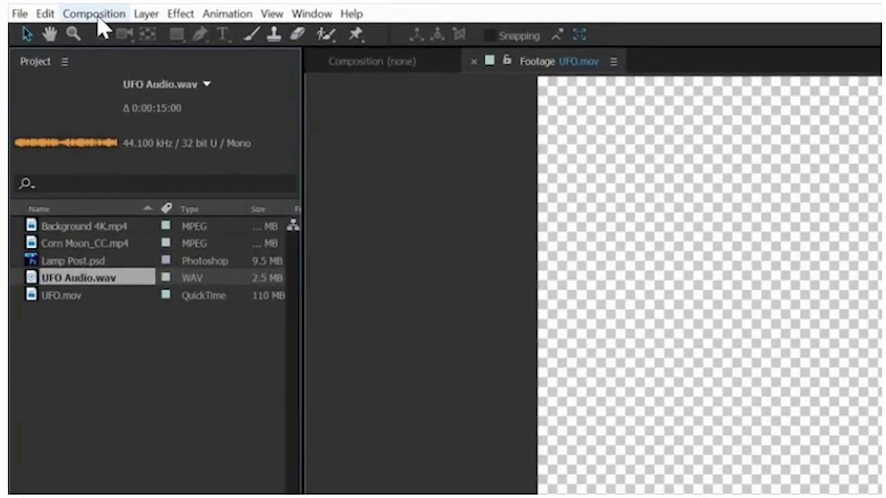
pyautogui.click(51, 9)
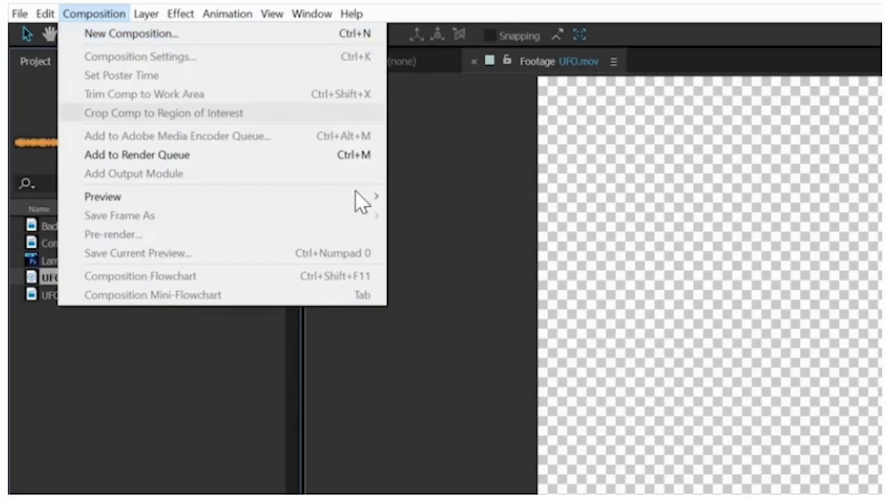
pyautogui.click(172, 405)
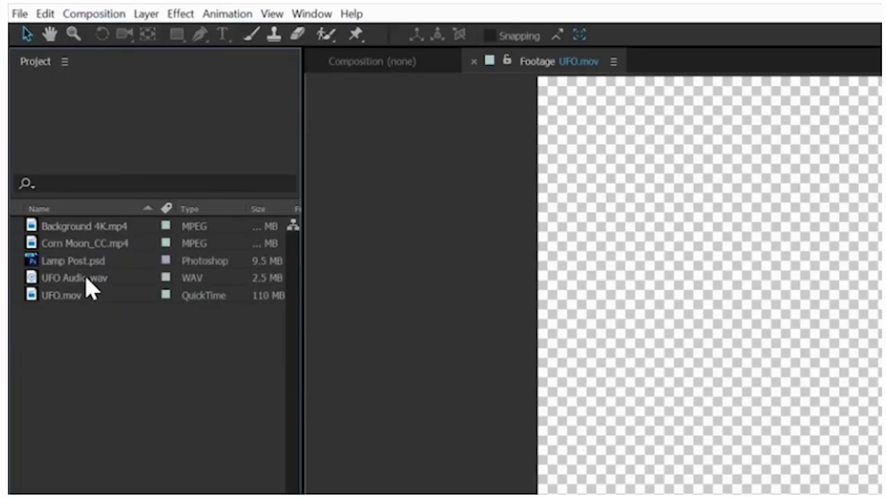
# - Create a composition from Background 4K.mp4 and rename it Background
pyautogui.click(67, 231)
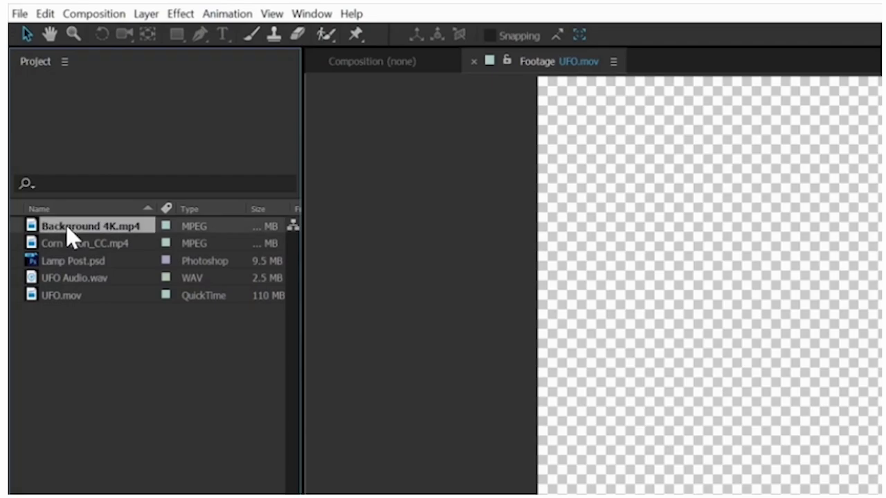
pyautogui.moveTo(67, 231); pyautogui.dragTo(45, 425)
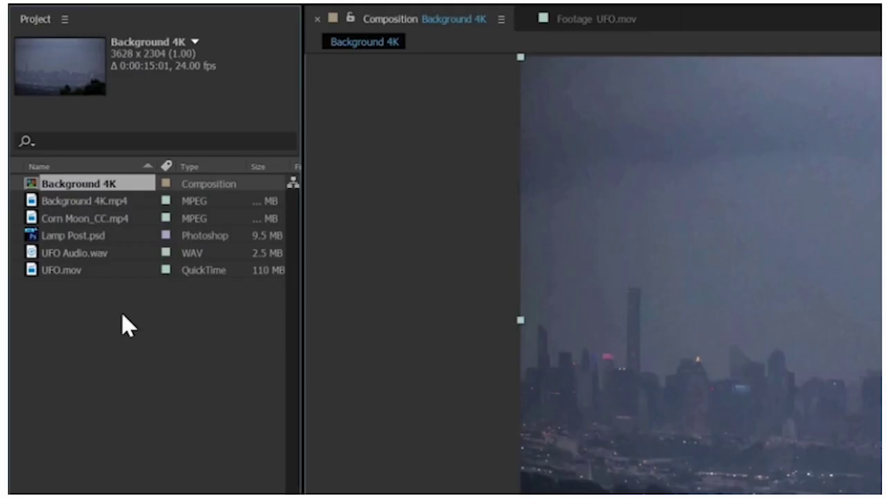
pyautogui.press('Return')
pyautogui.press('Right')
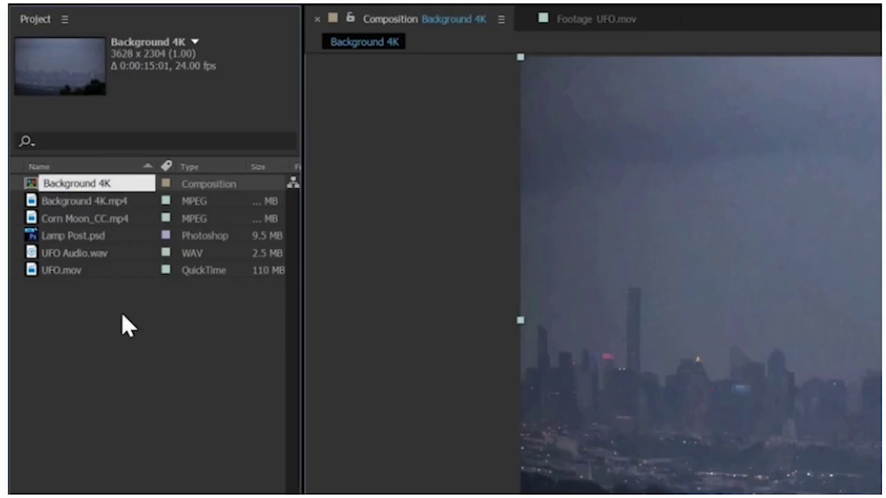
pyautogui.press('BackSpace')
pyautogui.press('BackSpace')
pyautogui.press('BackSpace')
pyautogui.press('Return')
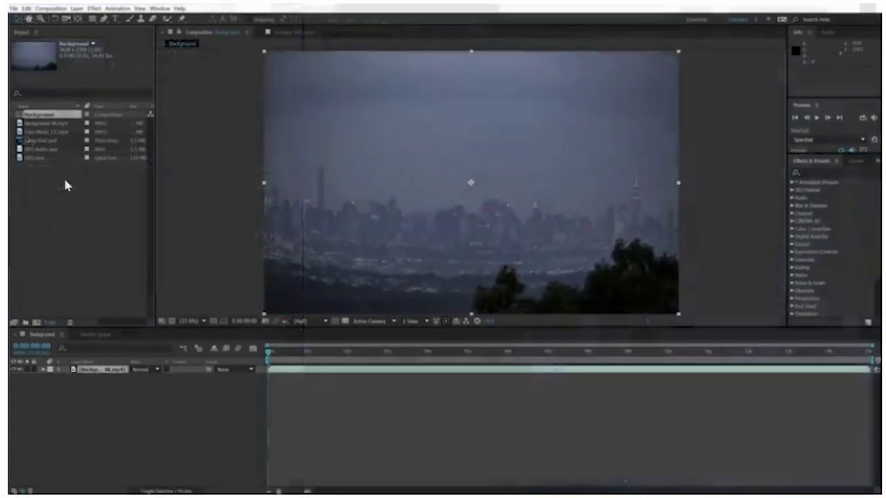
pyautogui.click(276, 204)
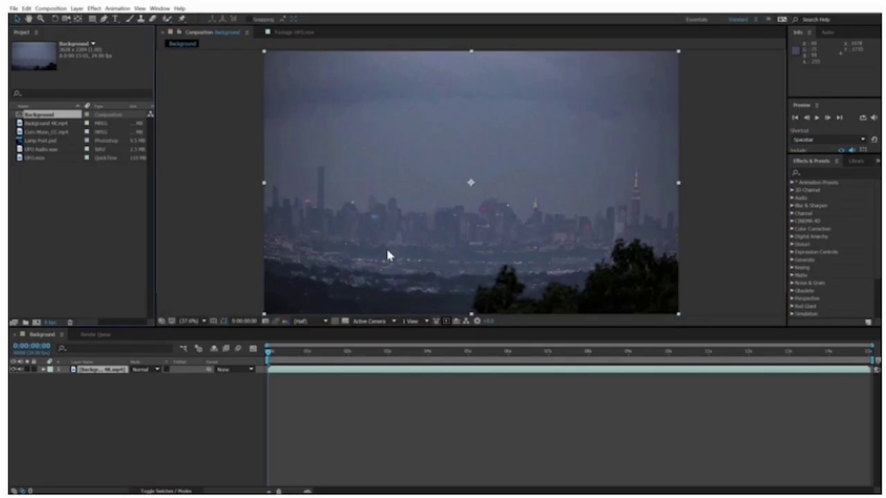
pyautogui.click(64, 345)
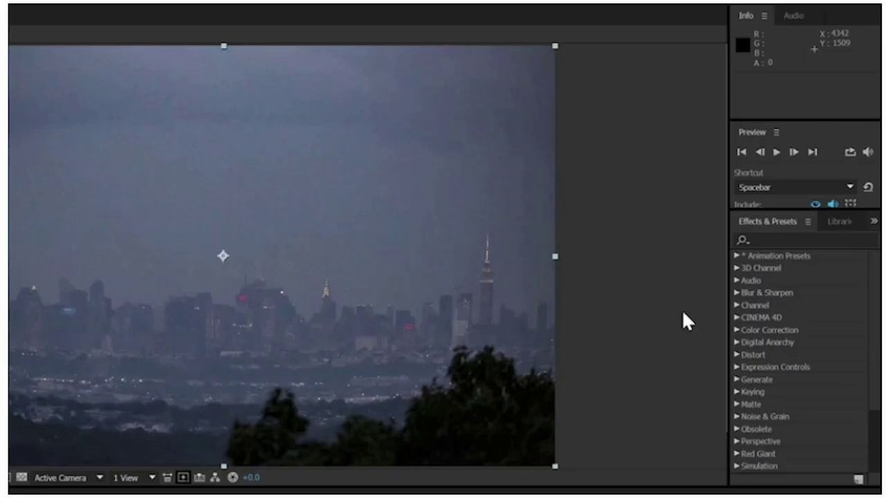
pyautogui.click(808, 137)
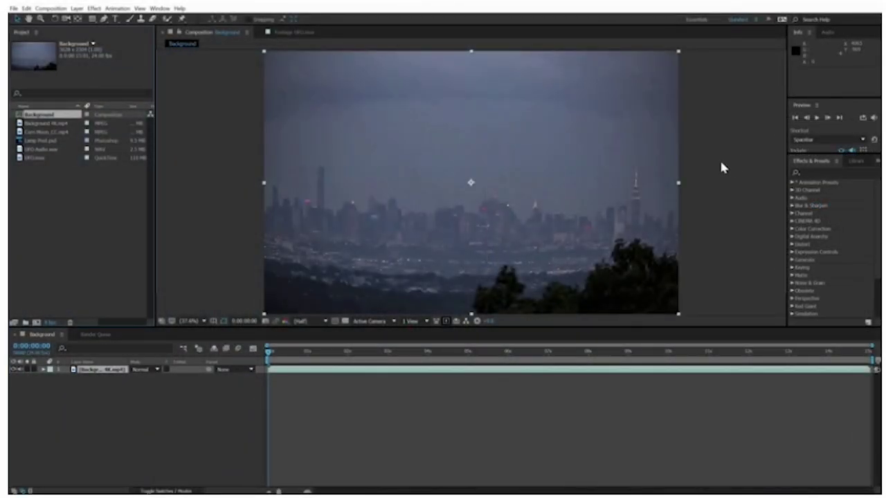
# - Deselect the background layer and play a short preview of the Background composition
pyautogui.click(705, 255)
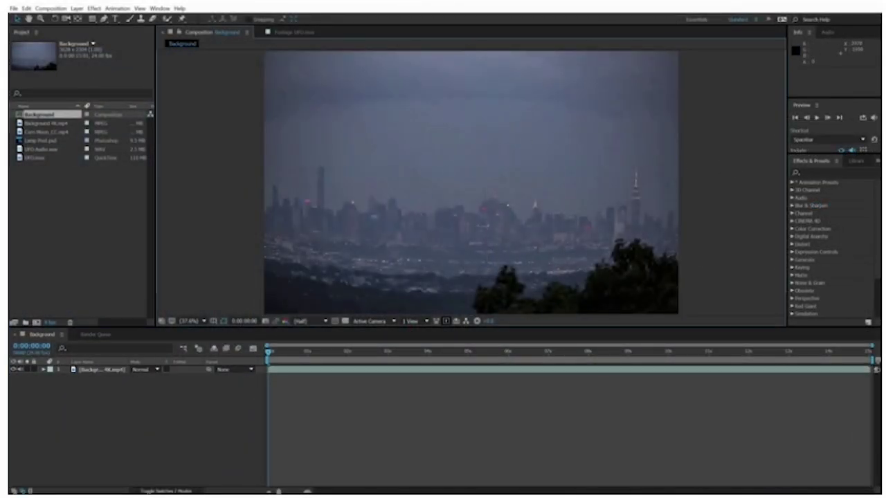
pyautogui.press('space')
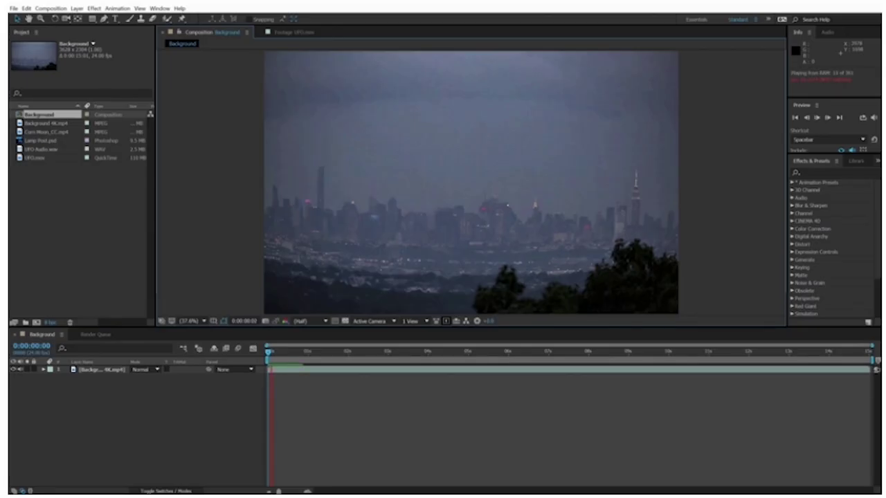
pyautogui.press('space')
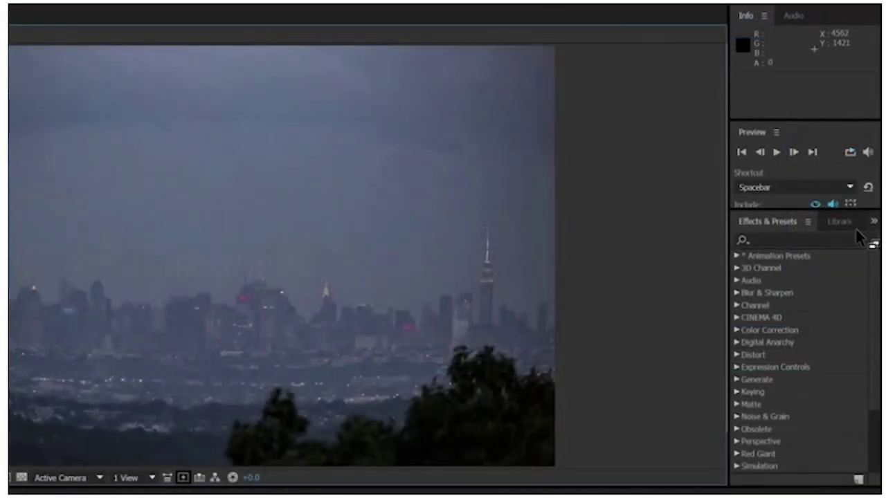
# - Look at the creative Libraries and return to the Effects & Presets list
pyautogui.click(854, 161)
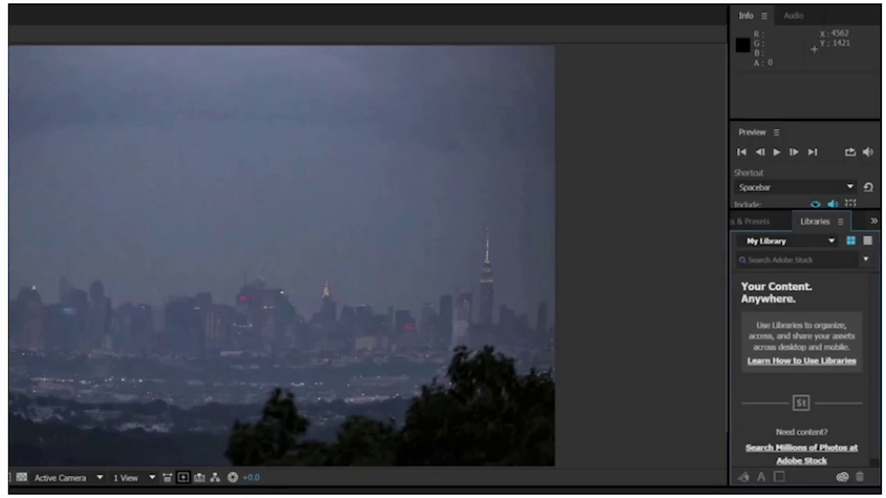
pyautogui.click(762, 226)
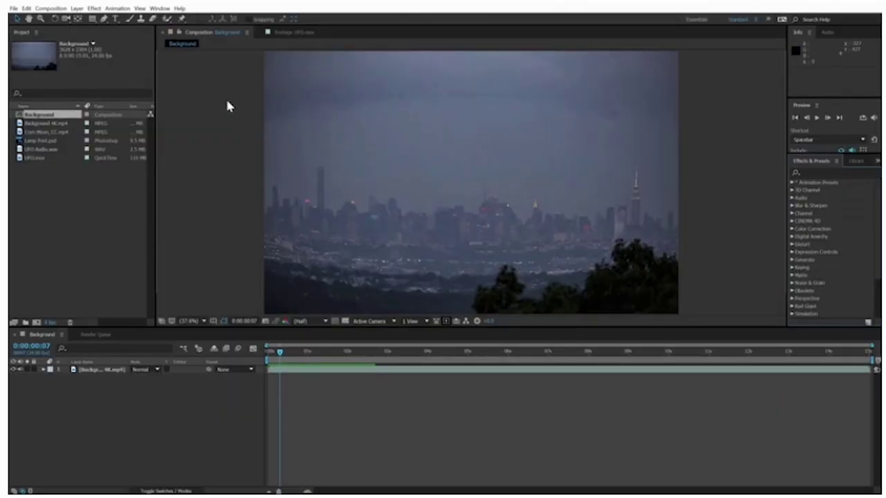
pyautogui.click(160, 8)
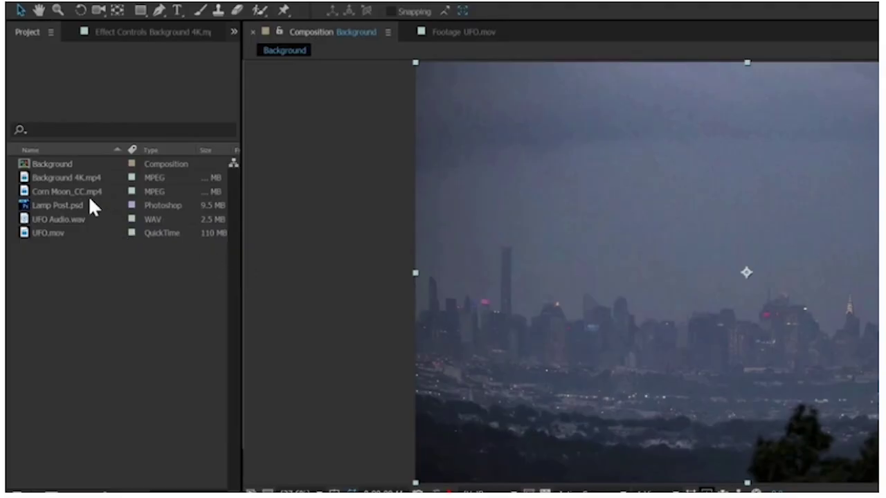
# - Add Corn Moon_CC.mp4 to the Background composition above the background layer, starting at 0:00:00:00 and placed over the sky above the skyline's centre
pyautogui.click(66, 192)
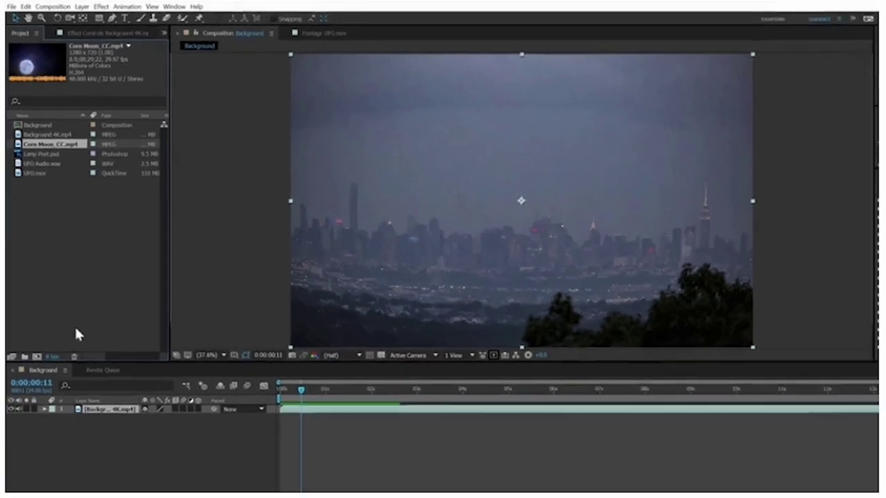
pyautogui.press('Home')
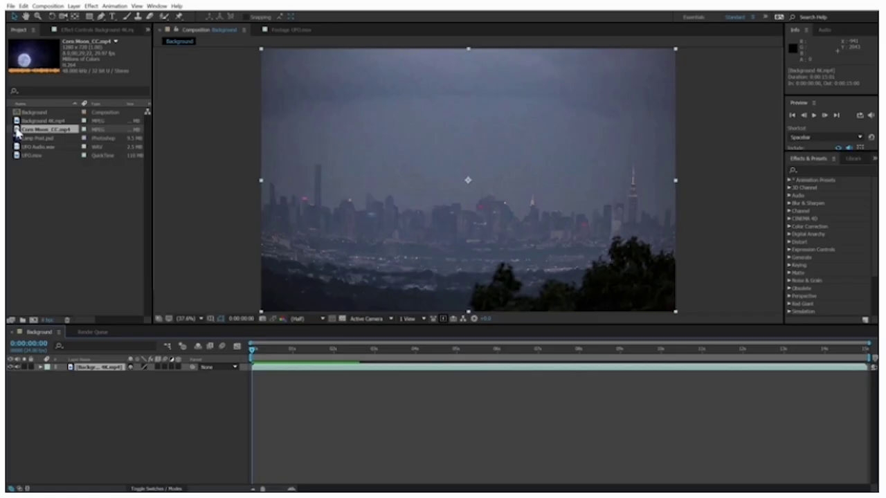
pyautogui.moveTo(40, 132); pyautogui.dragTo(493, 151)
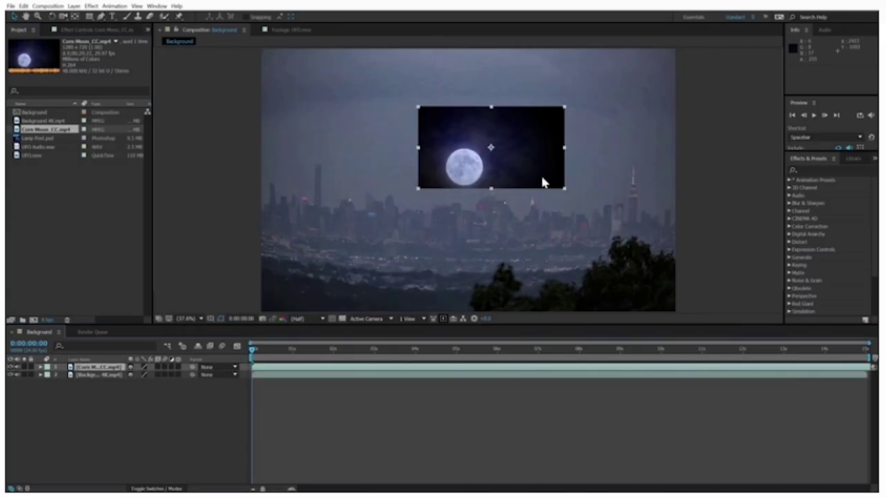
# - Scale the moon clip down to about 53% and place it over the left-central skyline at about 1509, 1145
pyautogui.moveTo(566, 193); pyautogui.dragTo(520, 169)
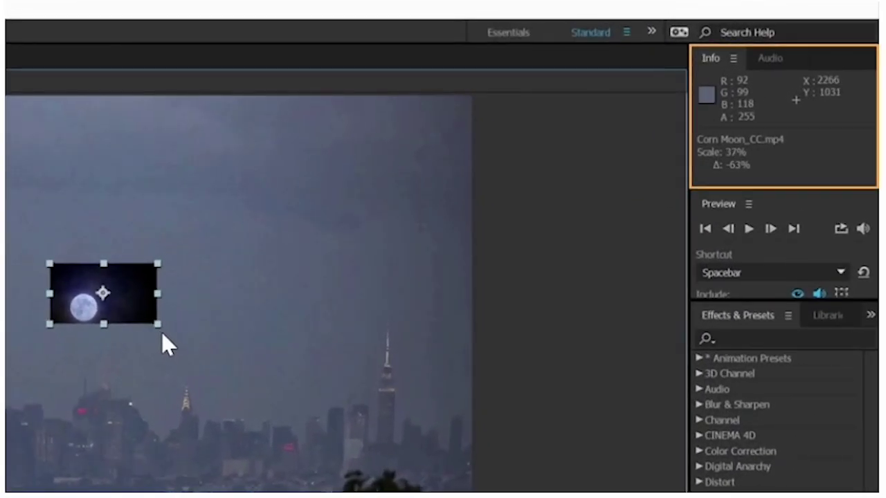
pyautogui.moveTo(163, 335); pyautogui.dragTo(183, 353)
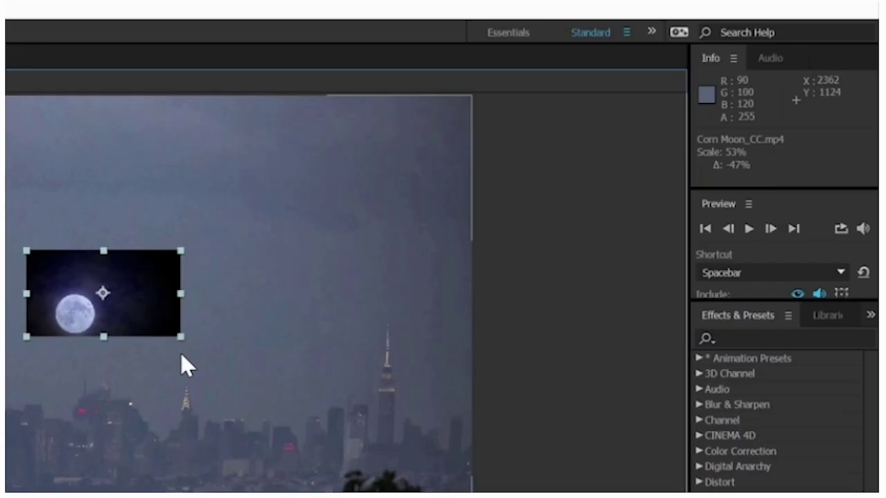
pyautogui.moveTo(158, 310); pyautogui.dragTo(125, 313)
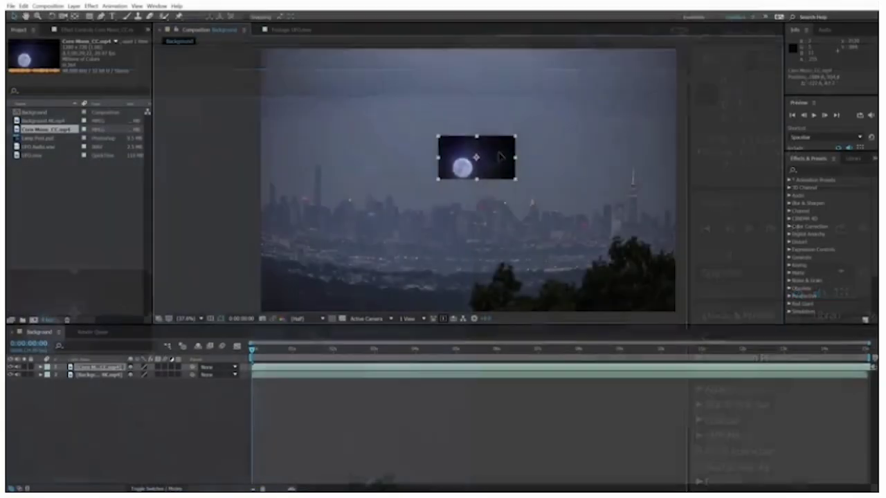
pyautogui.moveTo(498, 156); pyautogui.dragTo(461, 177)
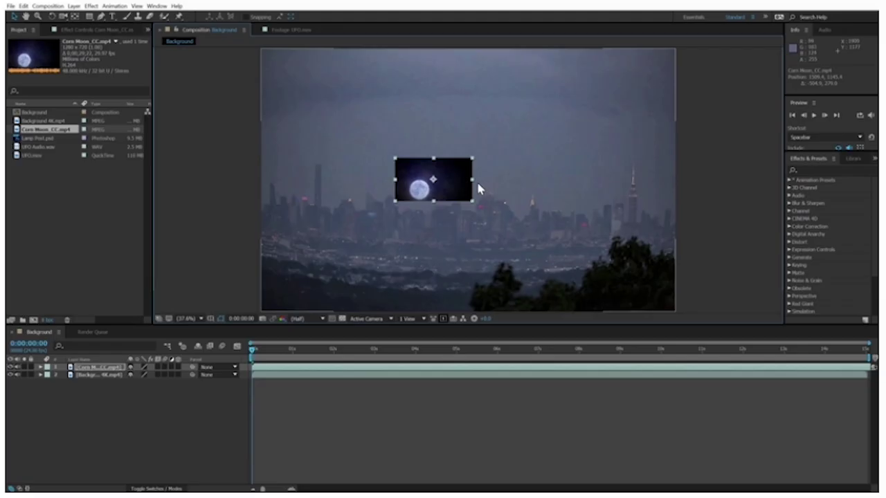
# - Hide and reshow the moon layer to compare it with the background, and try reordering the two layers
pyautogui.scroll(3, 476, 184)
pyautogui.scroll(1, 479, 186)
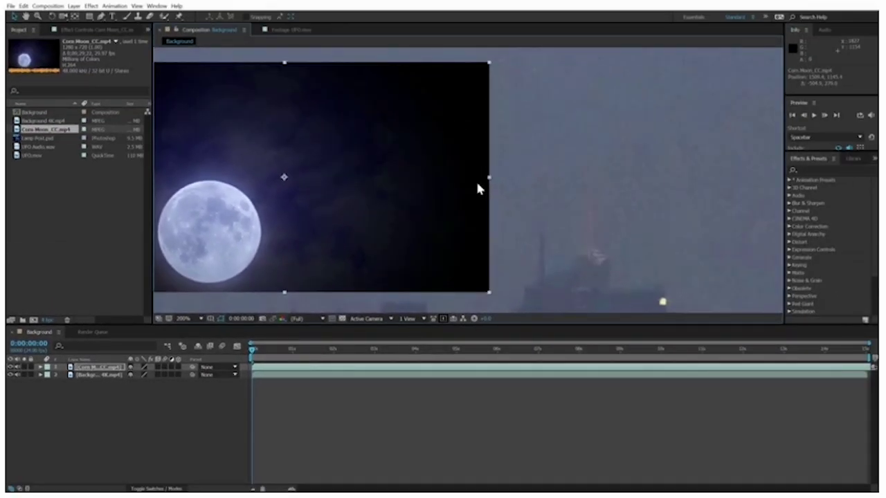
pyautogui.press('h')
pyautogui.moveTo(398, 190); pyautogui.dragTo(503, 201)
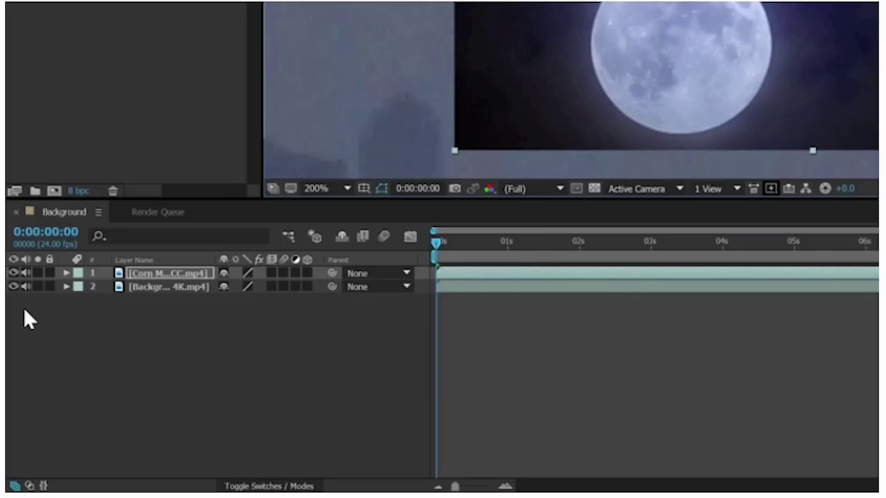
pyautogui.click(13, 273)
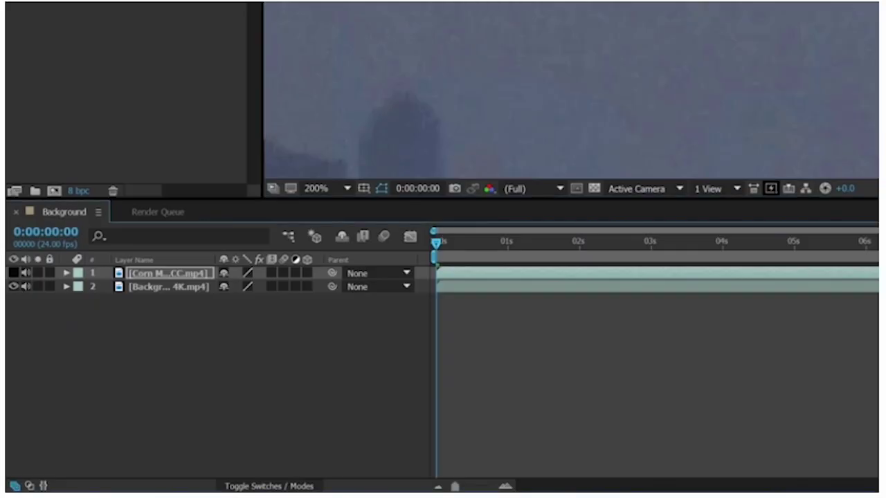
pyautogui.click(12, 273)
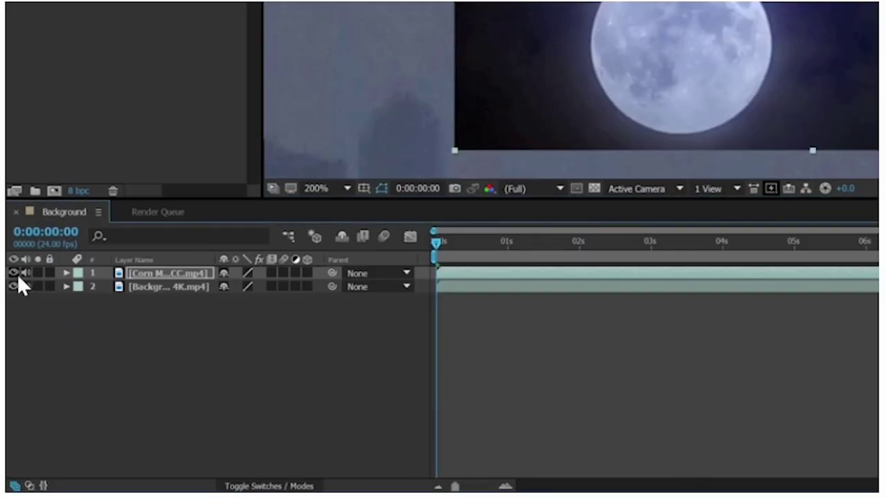
pyautogui.moveTo(139, 288); pyautogui.dragTo(160, 322)
pyautogui.moveTo(155, 286); pyautogui.dragTo(155, 275)
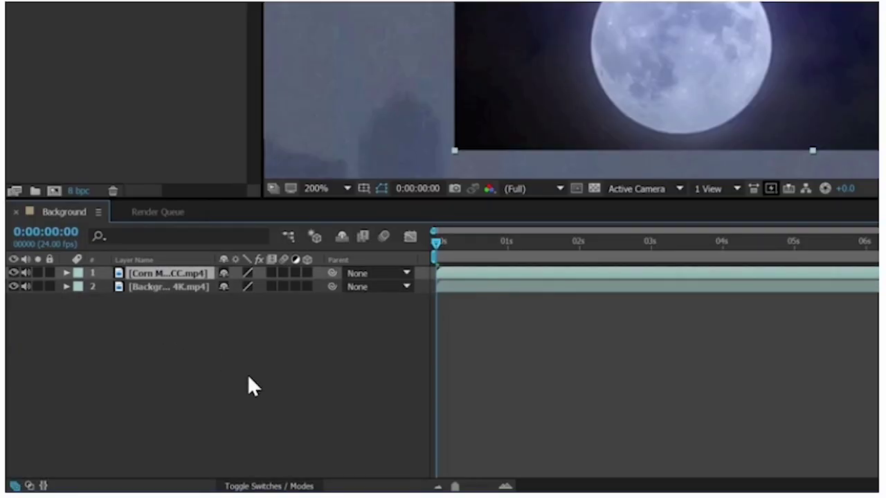
# - Display the layers' blending mode column and look through the available modes for the moon layer
pyautogui.click(257, 486)
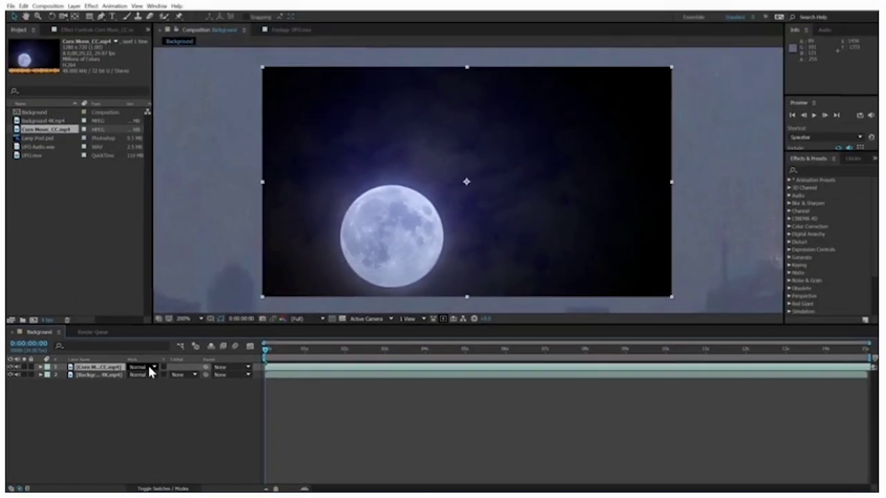
pyautogui.click(264, 274)
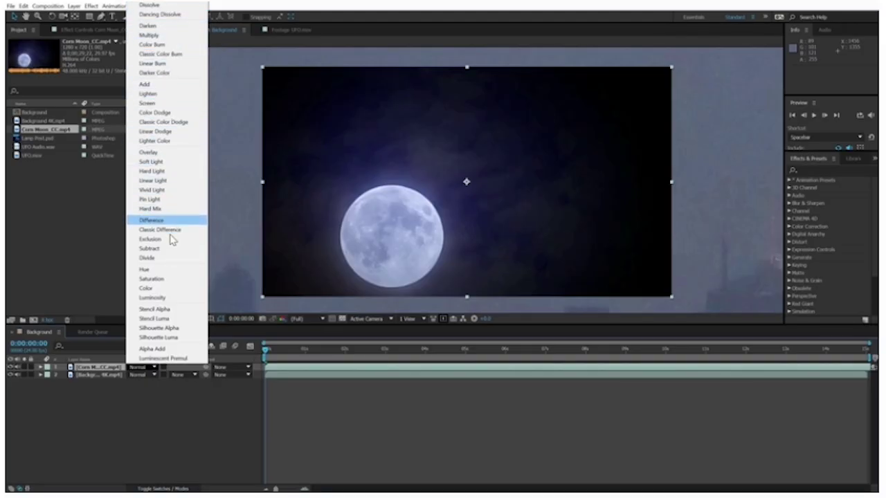
pyautogui.click(112, 397)
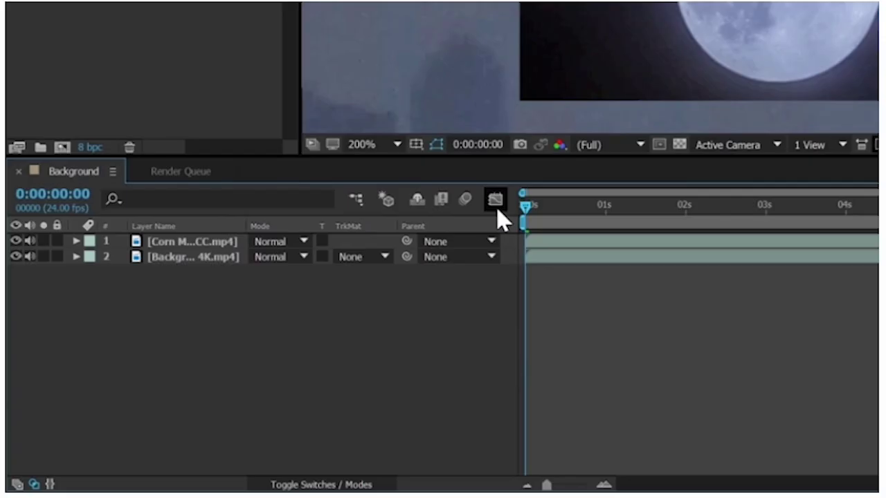
# - Expand the moon layer's Transform properties and set its blending mode to Classic Color Dodge
pyautogui.click(76, 241)
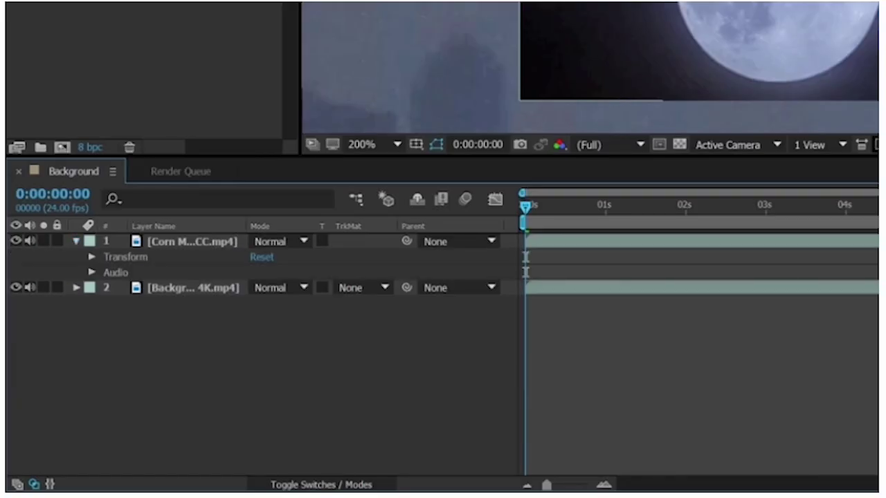
pyautogui.click(91, 257)
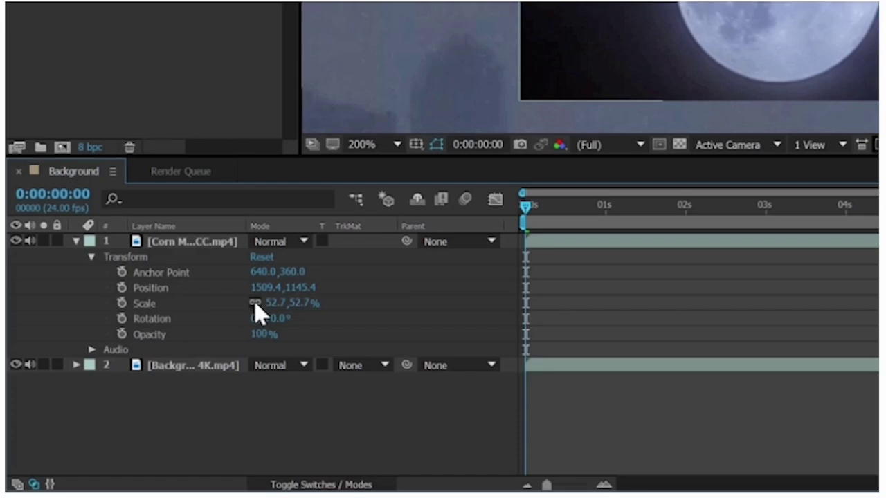
pyautogui.click(337, 484)
pyautogui.click(337, 485)
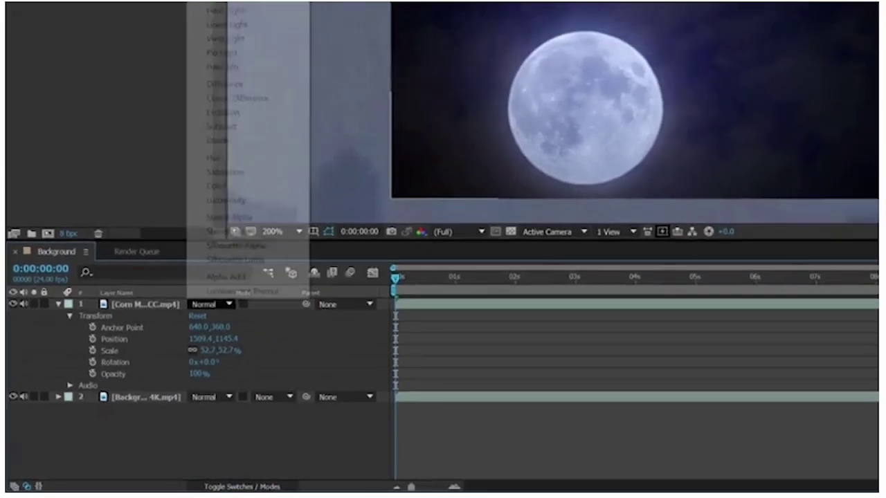
pyautogui.click(302, 242)
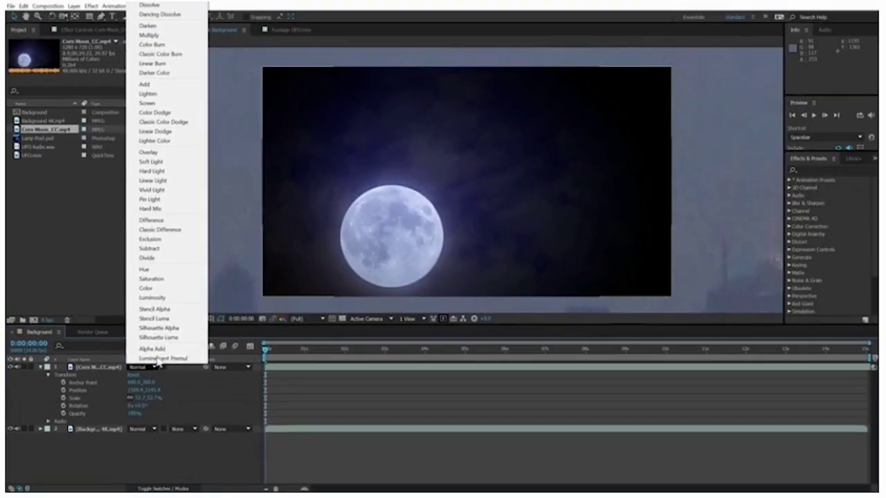
pyautogui.click(195, 126)
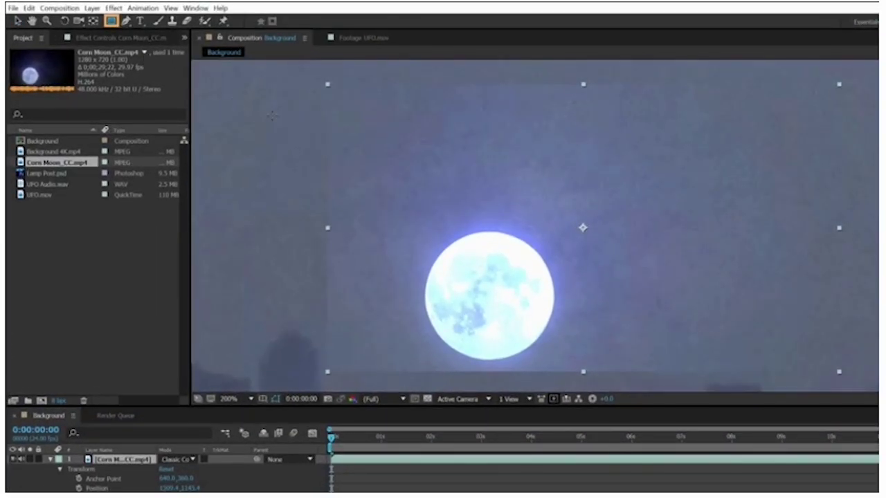
# - Draw a wide rectangular mask on the moon clip that cuts off the moon's lower edge, and feather it by 180 pixels
pyautogui.moveTo(315, 123); pyautogui.dragTo(869, 329)
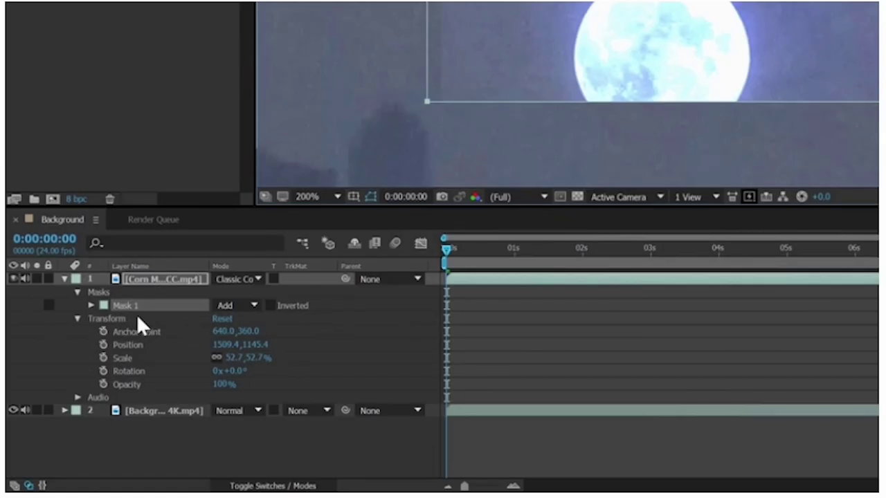
pyautogui.click(91, 306)
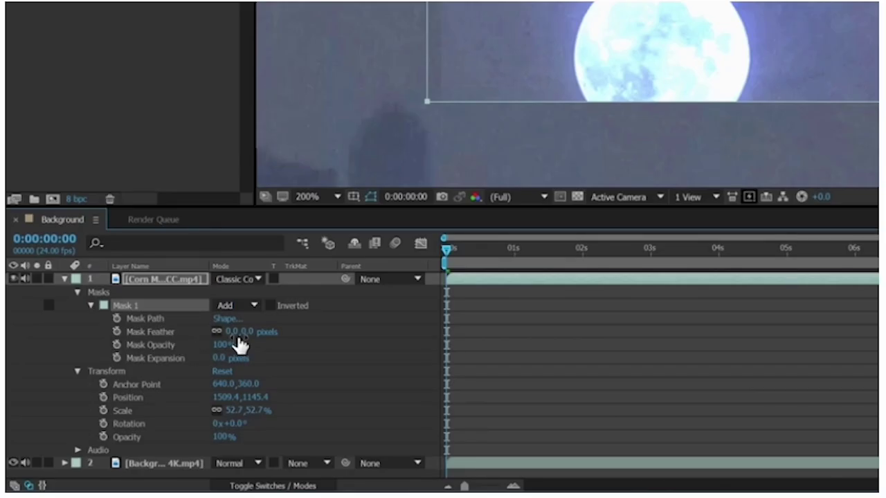
pyautogui.moveTo(235, 334); pyautogui.dragTo(369, 336)
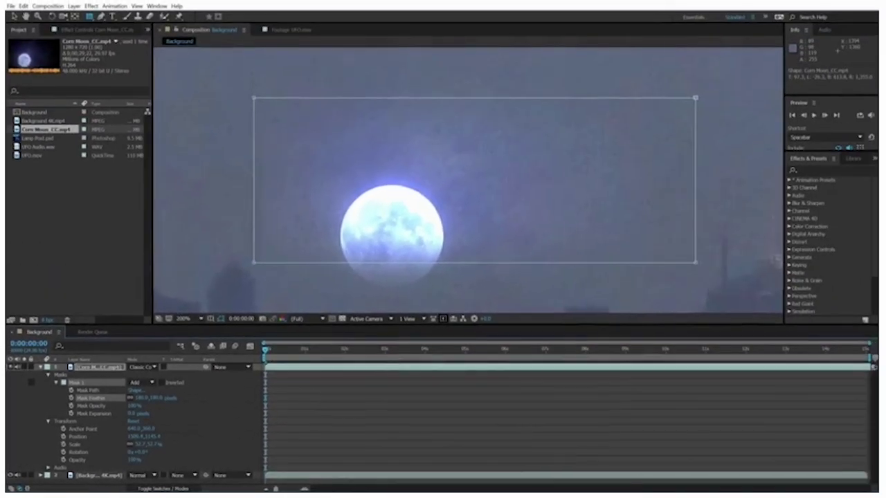
pyautogui.moveTo(449, 250); pyautogui.dragTo(458, 258)
pyautogui.moveTo(273, 353)
pyautogui.mouseDown()
pyautogui.moveTo(346, 356)
pyautogui.moveTo(267, 351)
pyautogui.mouseUp()
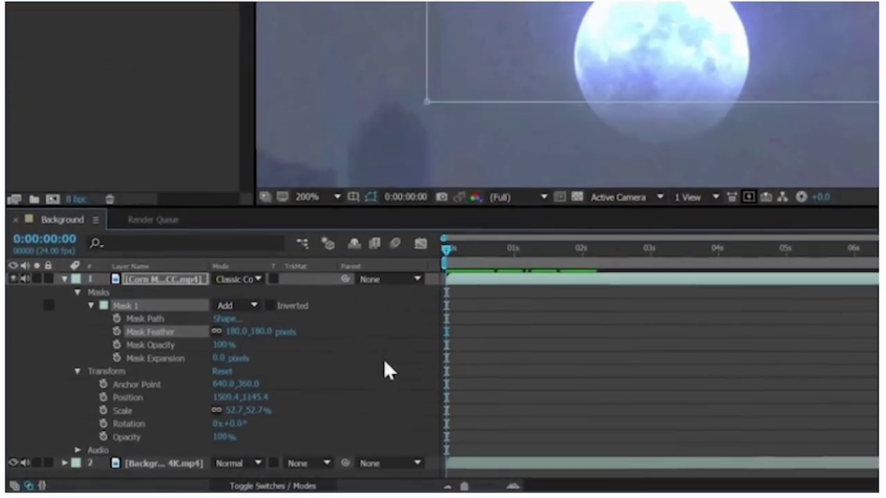
# - Set the moon layer's opacity to 57%
pyautogui.moveTo(222, 437); pyautogui.dragTo(189, 439)
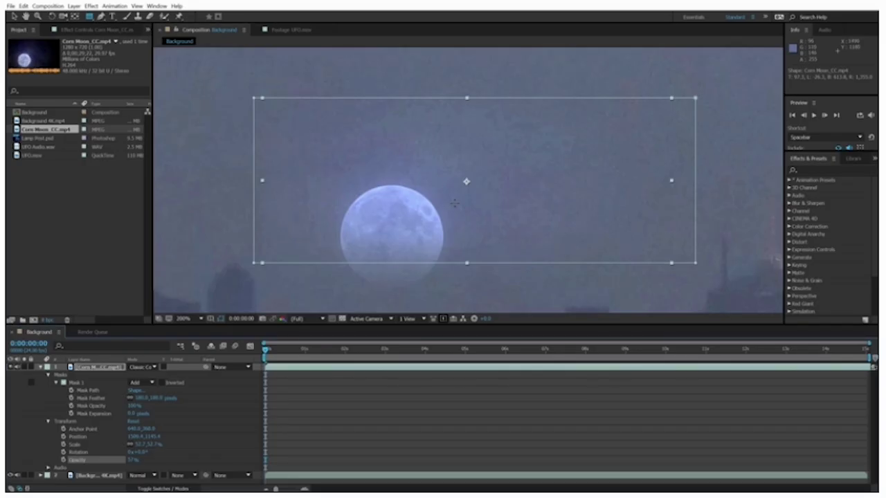
# - Browse the effect categories, including Color Correction, Generate, Noise & Grain and Simulation, without applying anything
pyautogui.click(91, 5)
pyautogui.moveTo(128, 101)
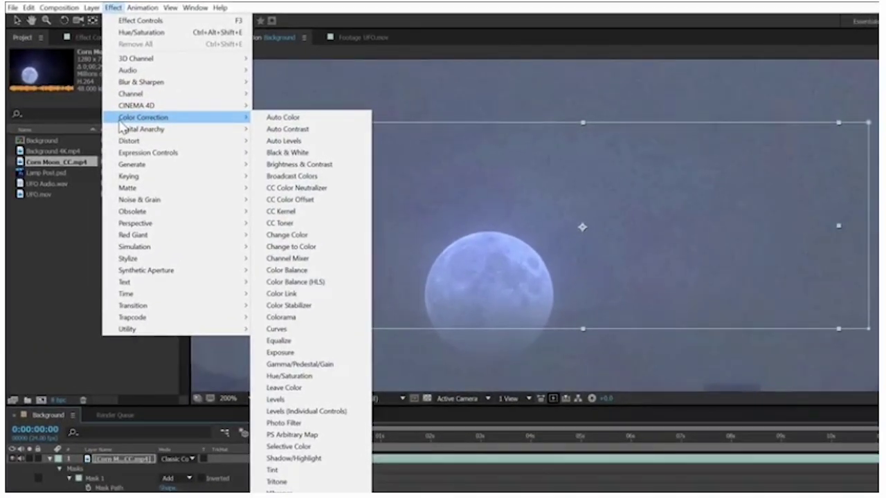
pyautogui.moveTo(138, 166)
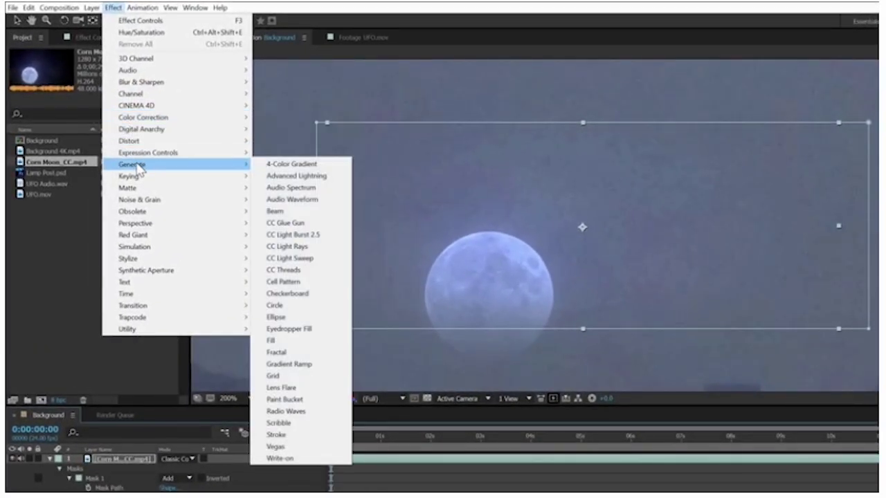
pyautogui.moveTo(141, 200)
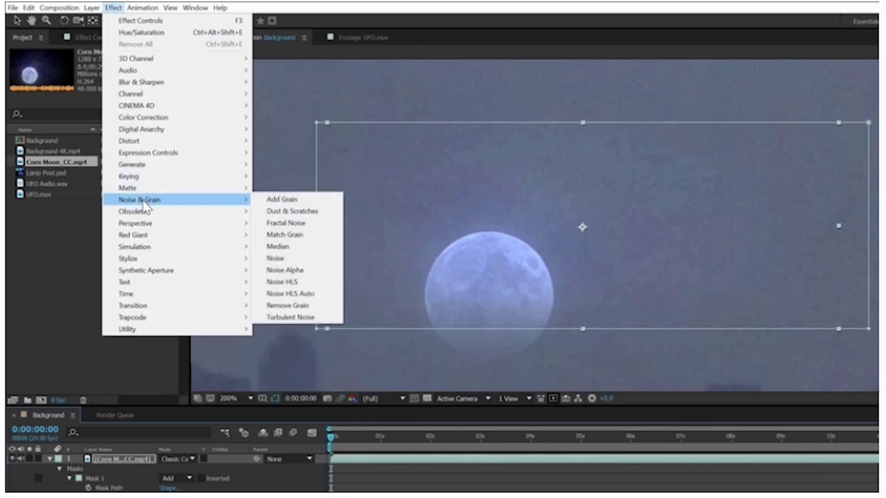
pyautogui.moveTo(145, 254)
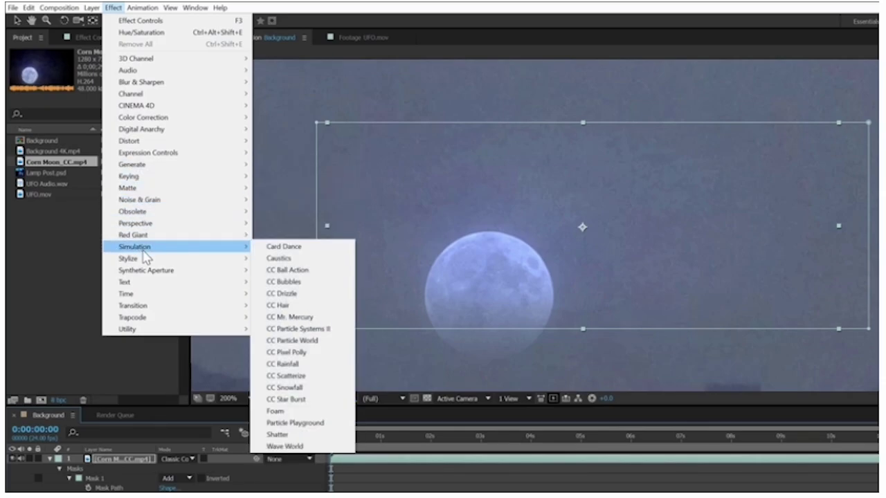
pyautogui.click(568, 244)
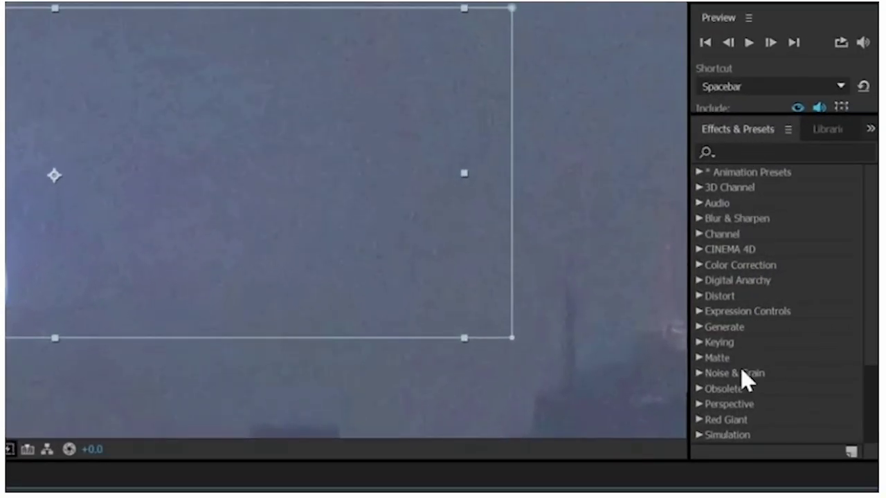
# - Search the effects for "levels" and apply the Levels effect to the moon layer
pyautogui.click(748, 154)
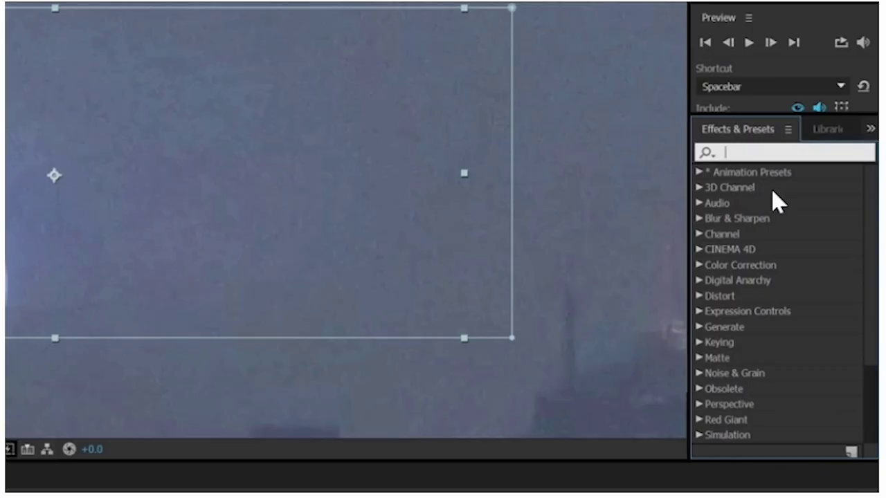
pyautogui.write('levels')
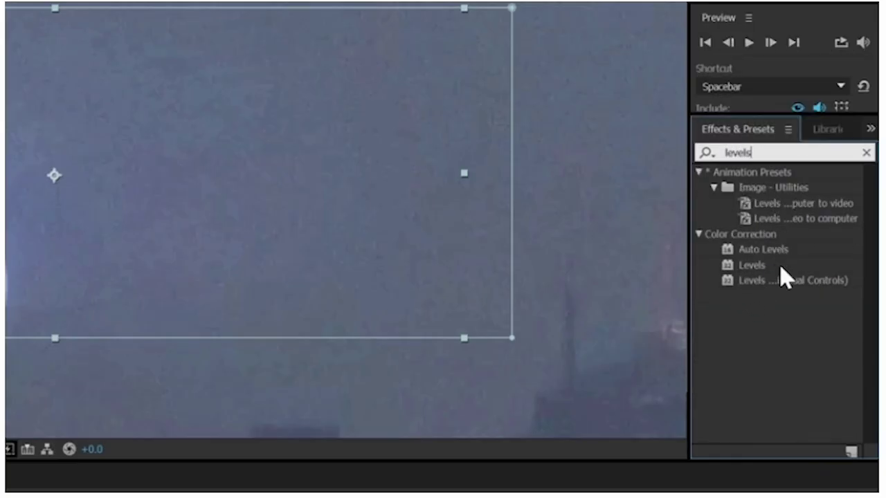
pyautogui.click(732, 267)
pyautogui.moveTo(751, 265); pyautogui.dragTo(90, 373)
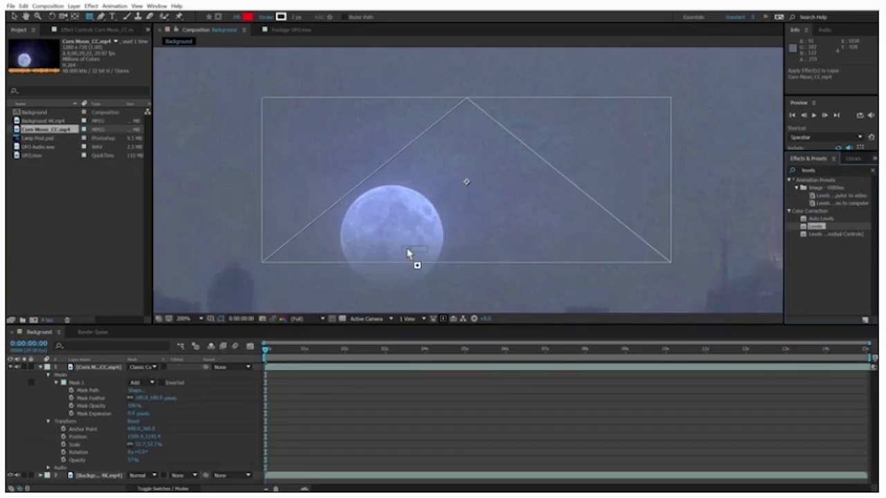
pyautogui.moveTo(417, 211); pyautogui.dragTo(415, 209)
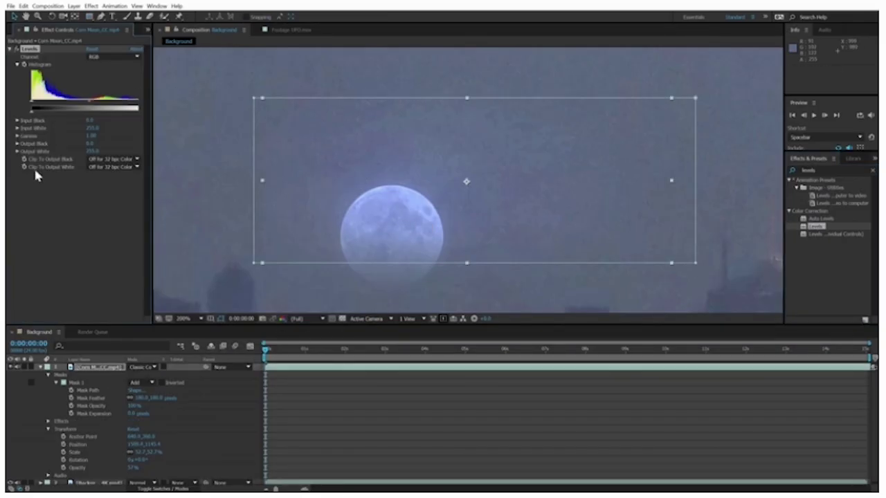
pyautogui.click(59, 195)
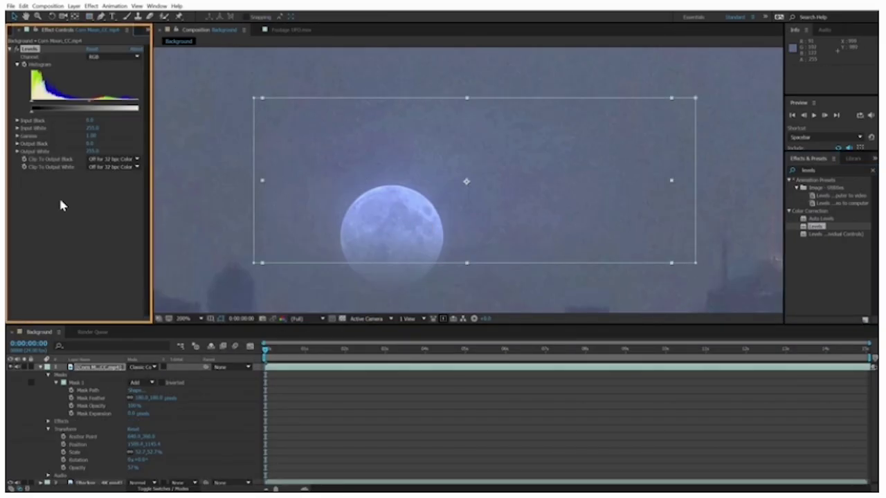
# - Widen the effect settings area and darken the moon clip's shadows by raising the Levels input black point
pyautogui.moveTo(154, 146); pyautogui.dragTo(169, 153)
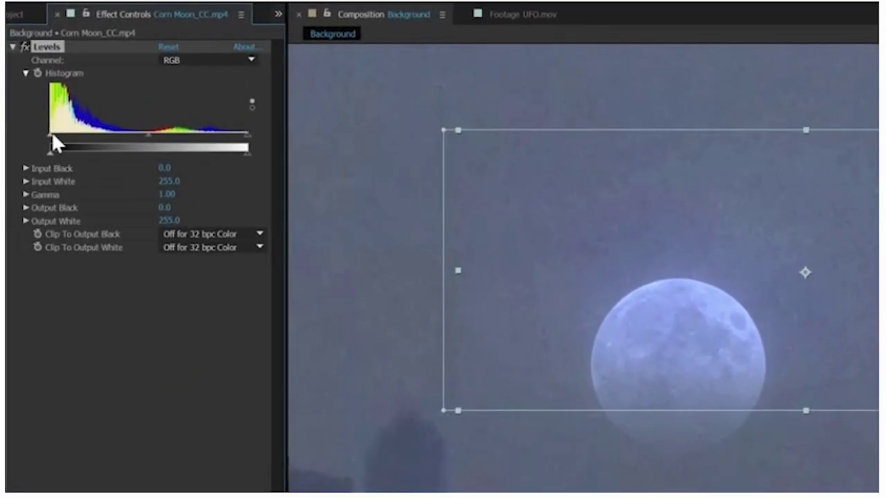
pyautogui.moveTo(51, 137); pyautogui.dragTo(105, 143)
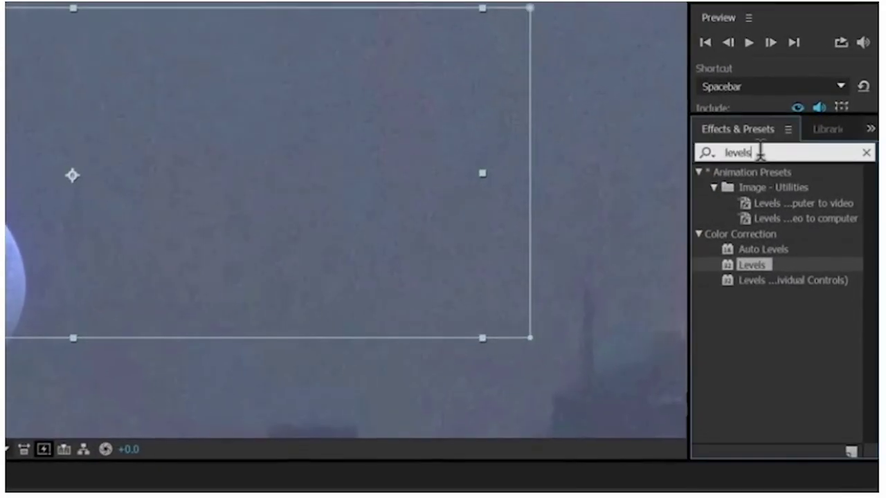
# - Search the effects for "hue", apply Hue/Saturation to the moon layer, strongly lower its Master Saturation and preview the composite
pyautogui.moveTo(771, 158); pyautogui.dragTo(745, 158)
pyautogui.write('hue')
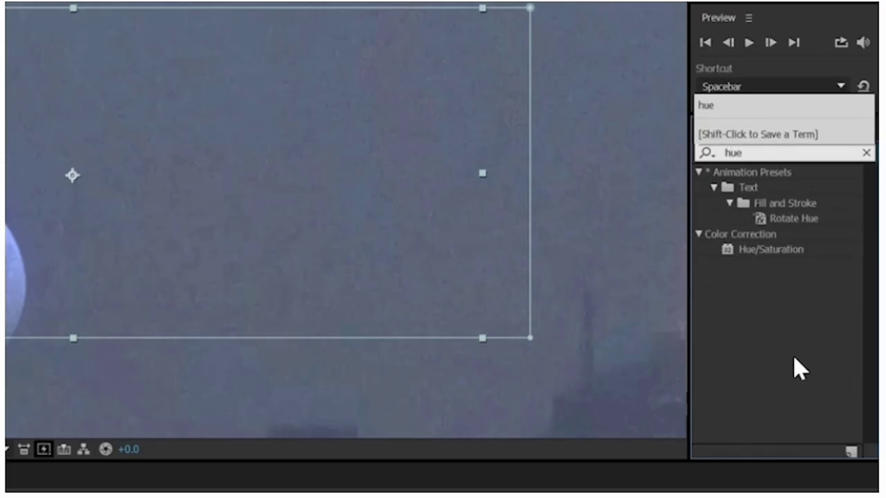
pyautogui.doubleClick(729, 253)
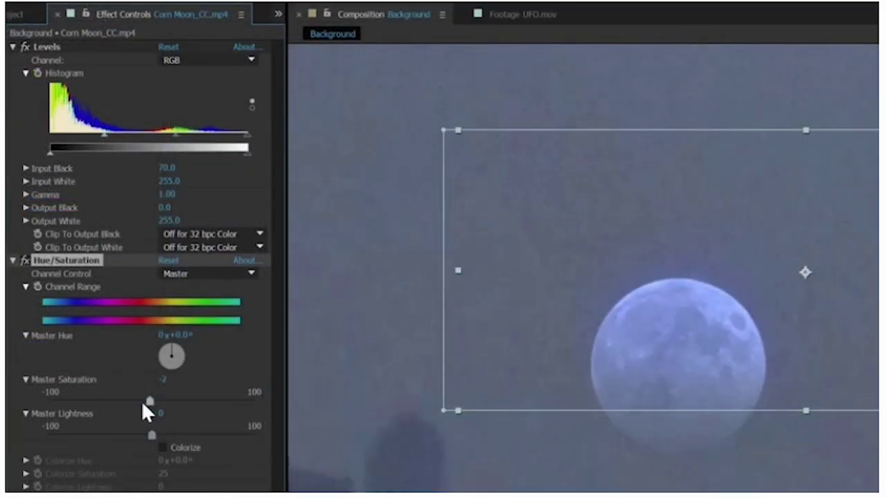
pyautogui.moveTo(142, 406); pyautogui.dragTo(66, 405)
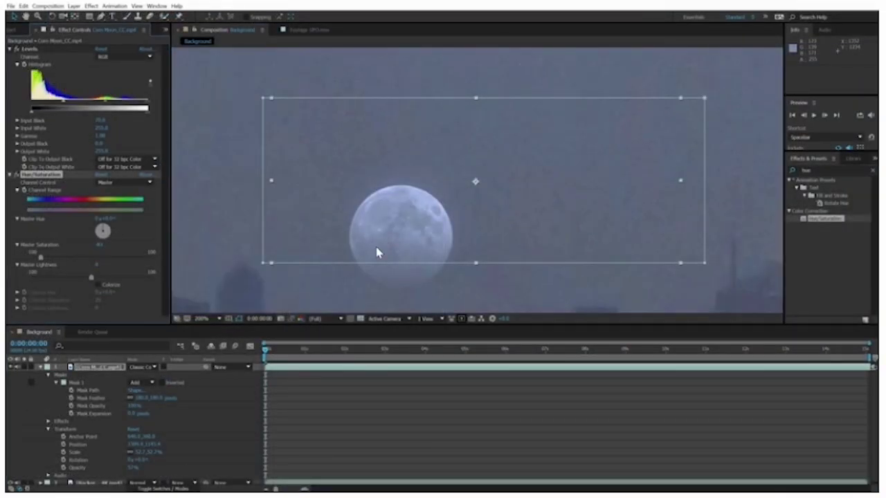
pyautogui.press('space')
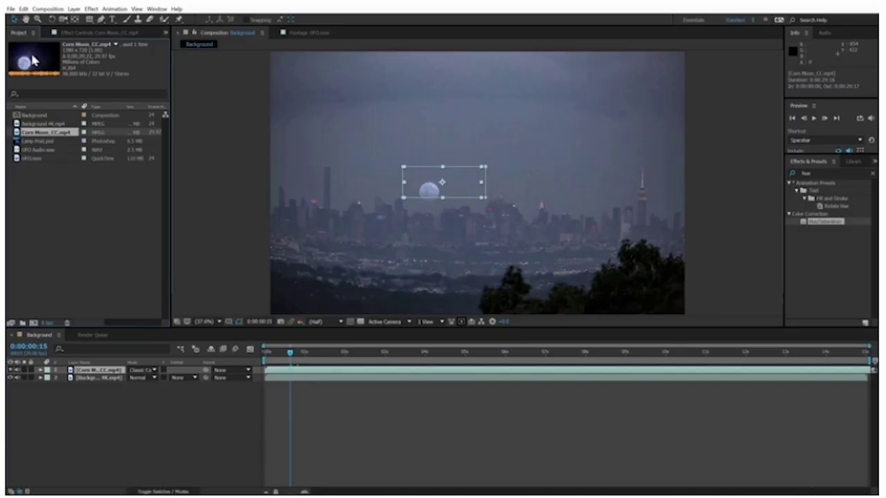
# - Add the UFO.mov footage to the Background composition as the top layer, centred over the skyline
pyautogui.click(27, 160)
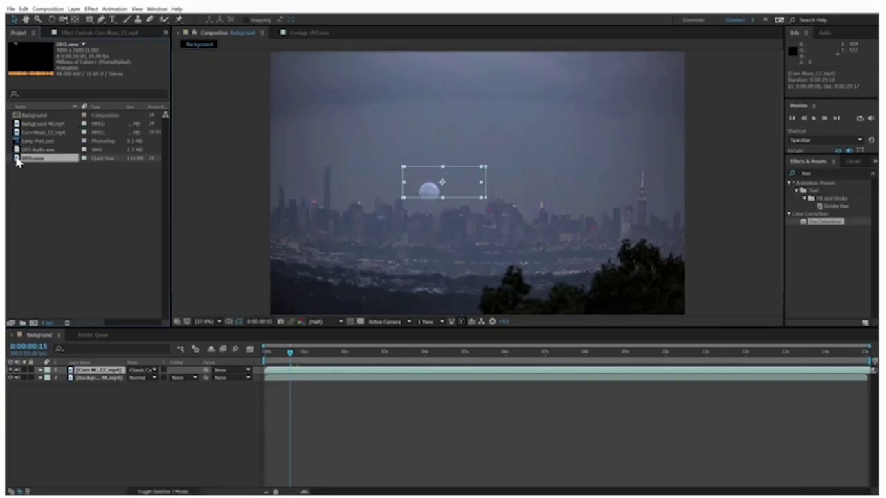
pyautogui.moveTo(25, 158); pyautogui.dragTo(488, 197)
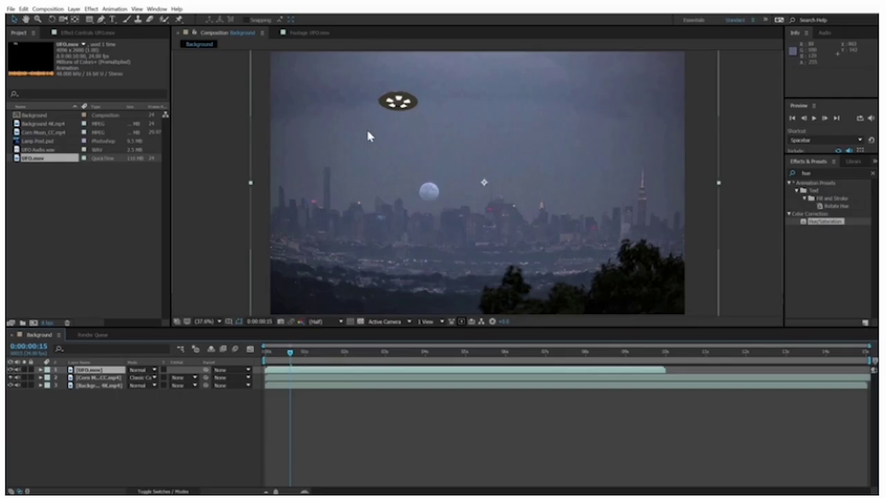
# - Go back eight frames to 0:00:00:07 and scrub forward to 0:00:08:06 to examine the UFO's flight
pyautogui.press('pageup')
pyautogui.press('pageup')
pyautogui.press('pageup')
pyautogui.press('pageup')
pyautogui.press('pageup')
pyautogui.press('pageup')
pyautogui.press('pageup')
pyautogui.press('pageup')
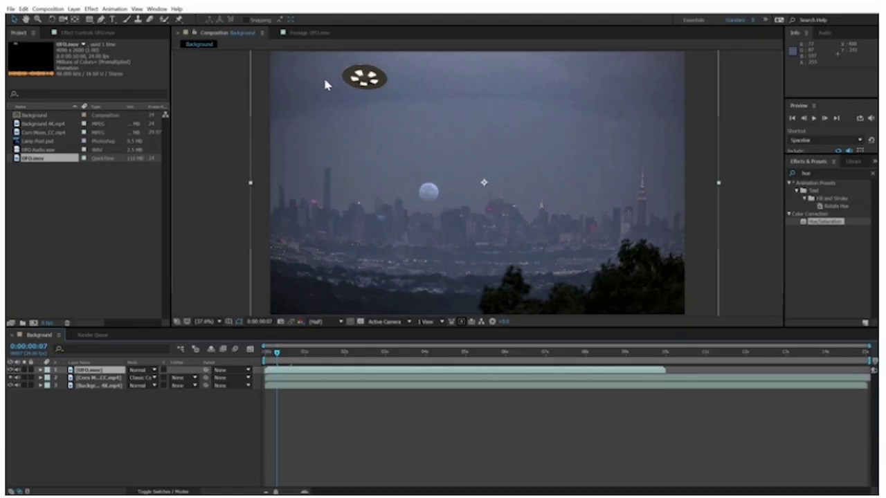
pyautogui.moveTo(458, 352); pyautogui.dragTo(595, 358)
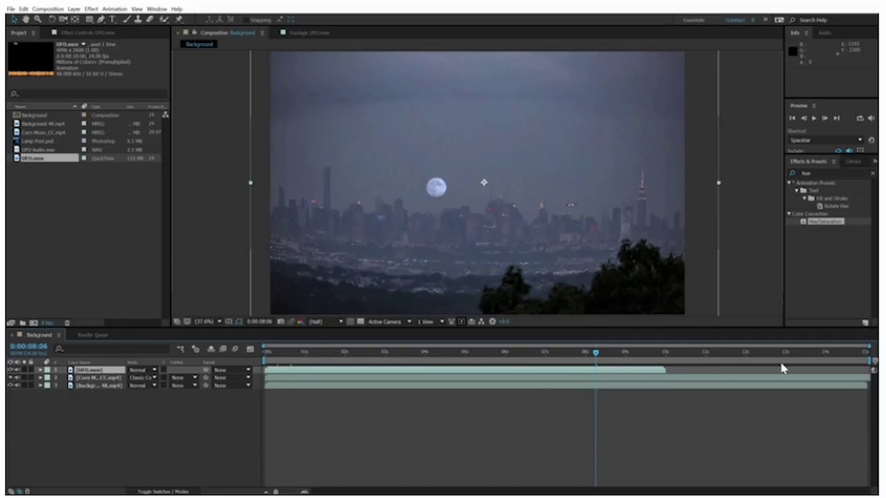
# - Shift the UFO layer in time to start at 0:00:05:01 and end at 0:00:15:00, and go to its first frame
pyautogui.moveTo(485, 375); pyautogui.dragTo(675, 382)
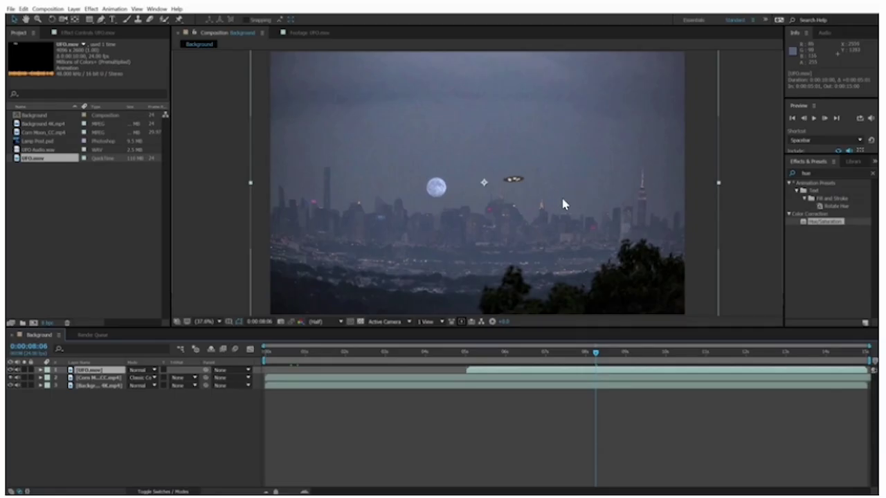
pyautogui.moveTo(528, 355); pyautogui.dragTo(469, 354)
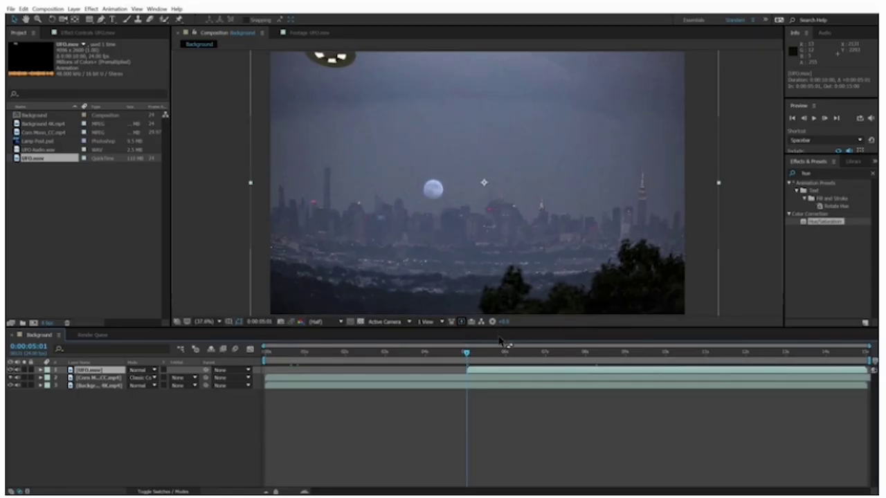
# - Keyframe the UFO layer's Position from 1132.1, 1007.2 at 0:00:05:01 to 1687.5, 1086.9 at 0:00:15:00
pyautogui.moveTo(592, 270); pyautogui.dragTo(504, 245)
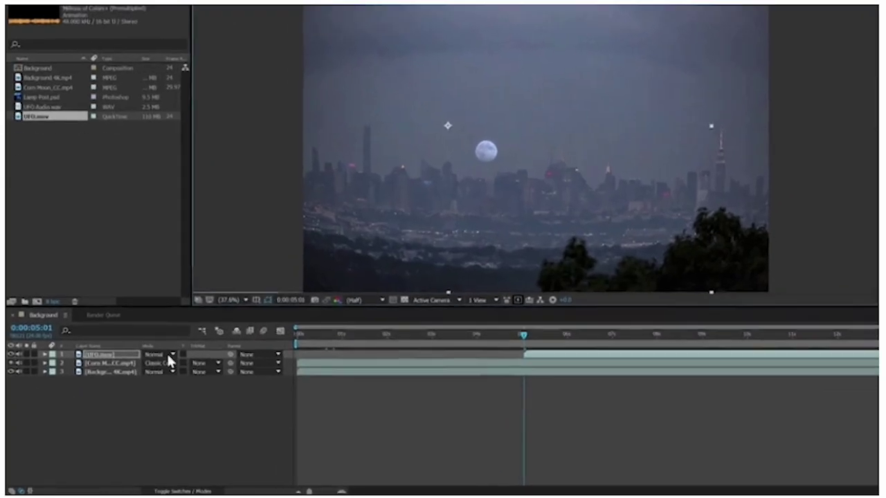
pyautogui.click(45, 354)
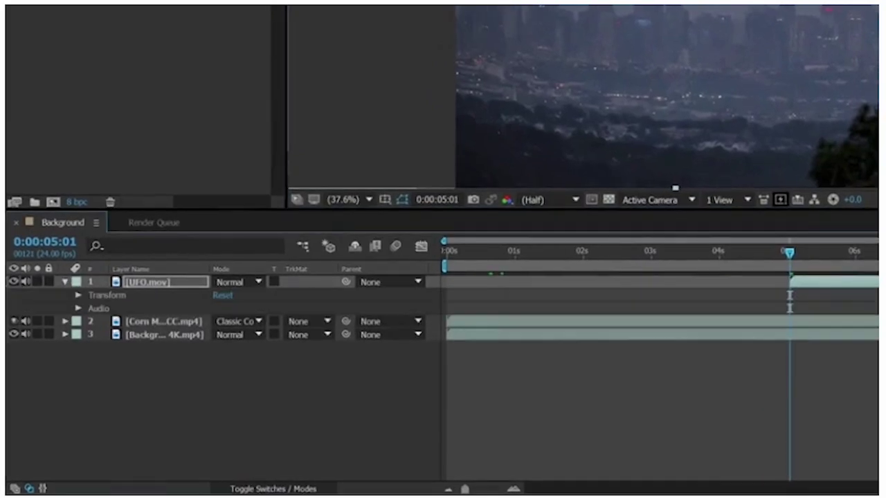
pyautogui.click(78, 295)
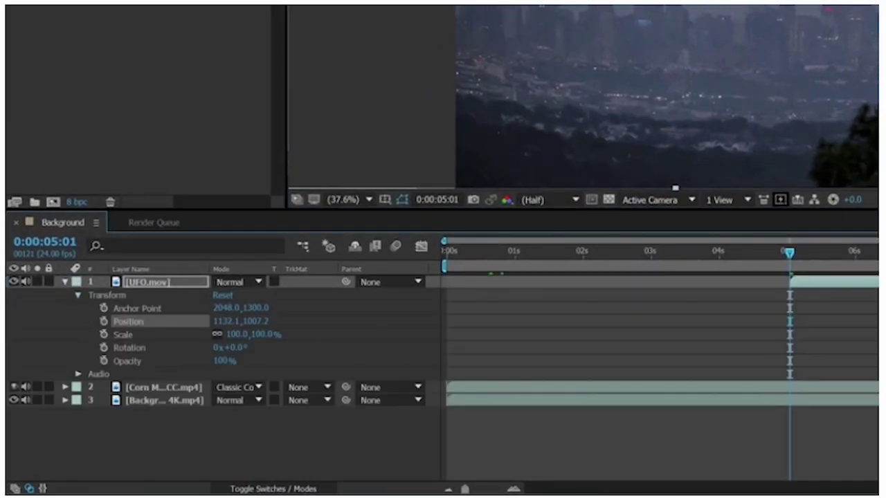
pyautogui.click(104, 321)
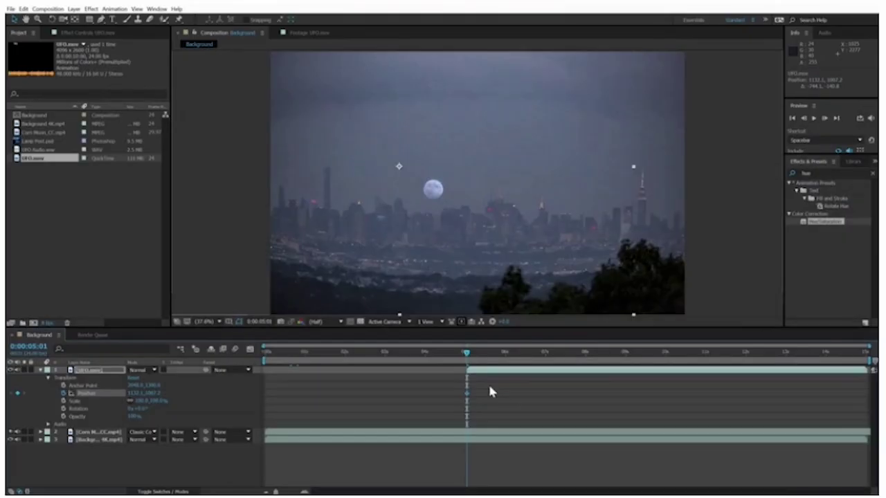
pyautogui.moveTo(752, 355); pyautogui.dragTo(867, 357)
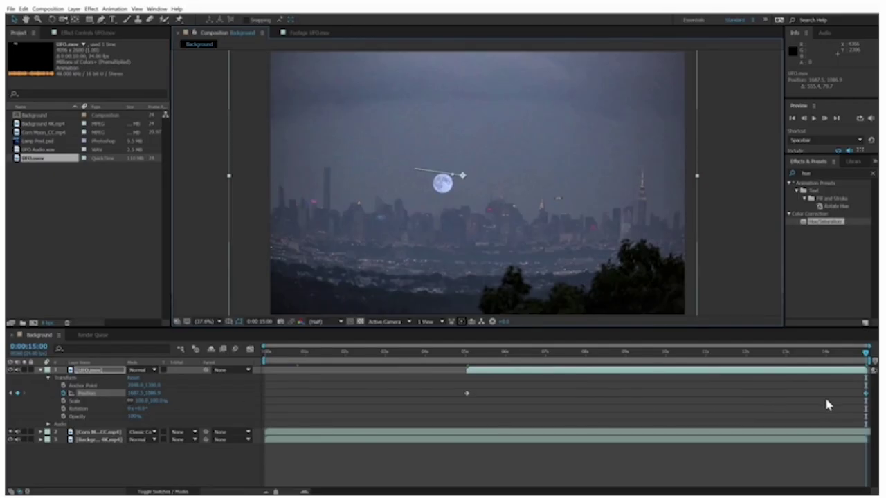
pyautogui.click(860, 394)
# - Add a Position keyframe at 0:00:07:21 that lowers the UFO layer to about 1282, 1226, placing the saucer in front of the moon
pyautogui.moveTo(866, 353); pyautogui.dragTo(506, 358)
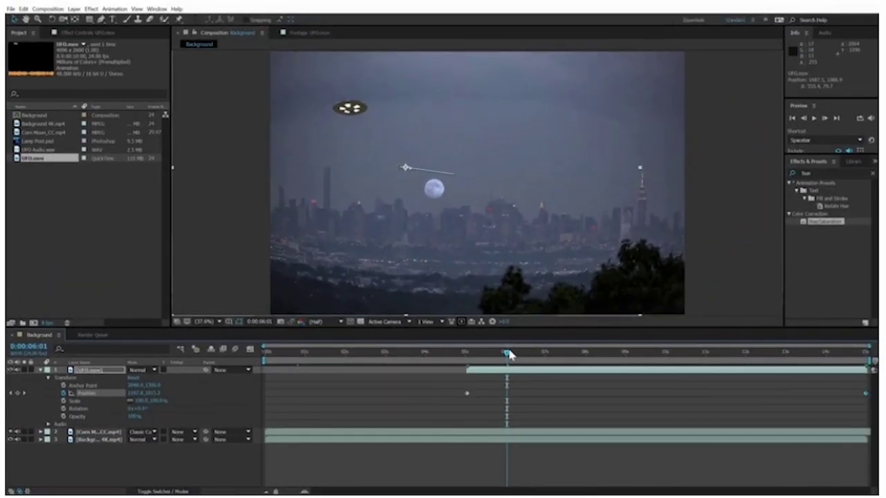
pyautogui.moveTo(510, 356); pyautogui.dragTo(591, 354)
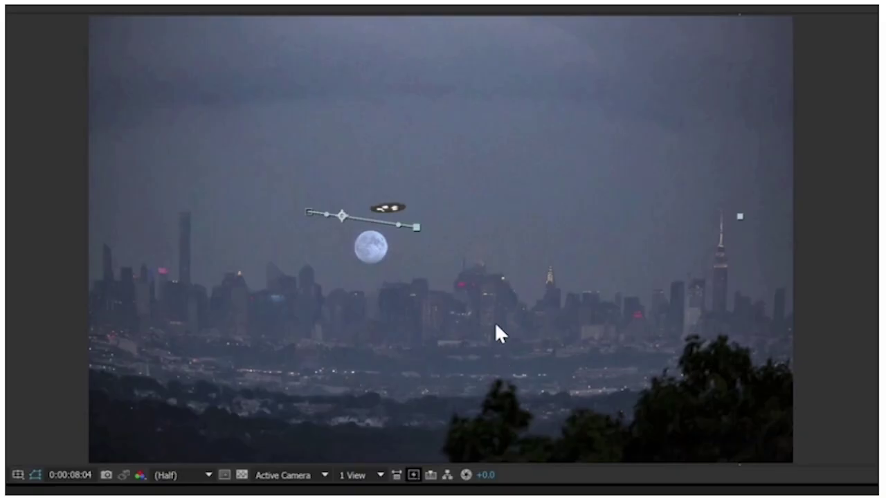
pyautogui.scroll(-1, 491, 297)
pyautogui.scroll(-2, 491, 304)
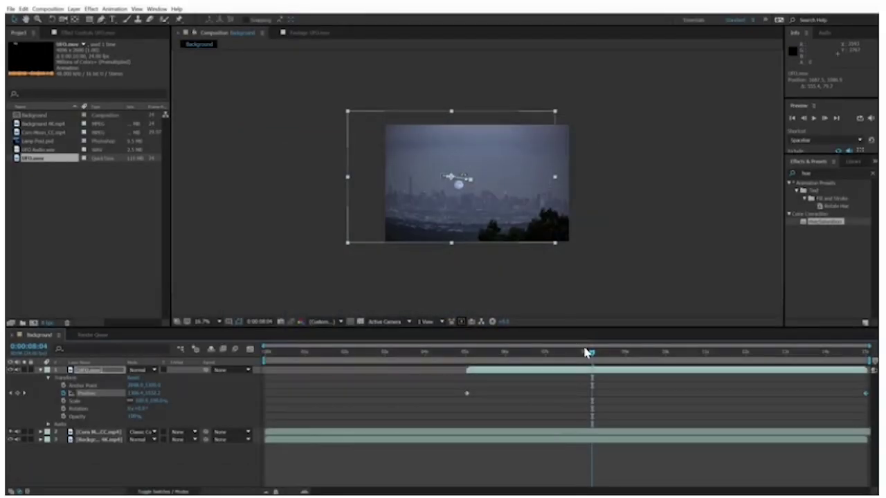
pyautogui.moveTo(588, 353)
pyautogui.mouseDown()
pyautogui.moveTo(536, 362)
pyautogui.moveTo(654, 358)
pyautogui.moveTo(580, 357)
pyautogui.mouseUp()
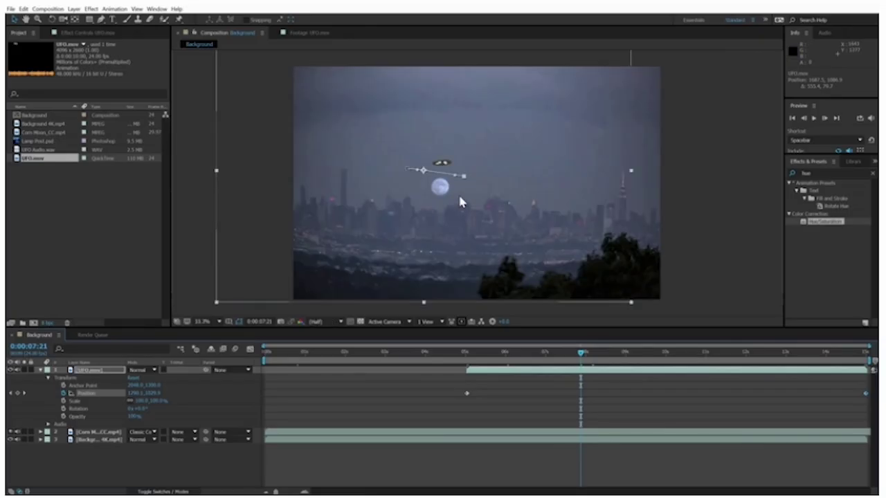
pyautogui.press('/')
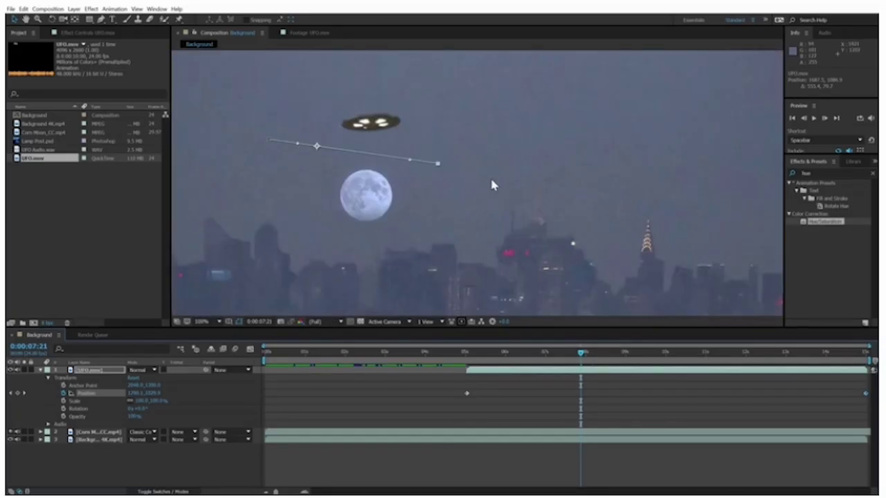
pyautogui.moveTo(504, 115); pyautogui.dragTo(500, 173)
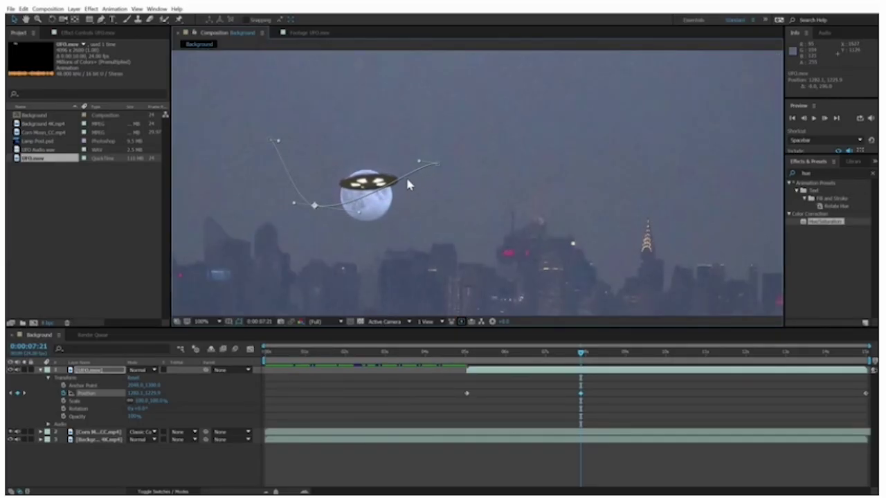
# - Reshape the UFO's motion path by adjusting the curve near its end and start keyframes
pyautogui.moveTo(419, 161); pyautogui.dragTo(425, 175)
pyautogui.moveTo(277, 140); pyautogui.dragTo(272, 148)
pyautogui.scroll(-4, 481, 212)
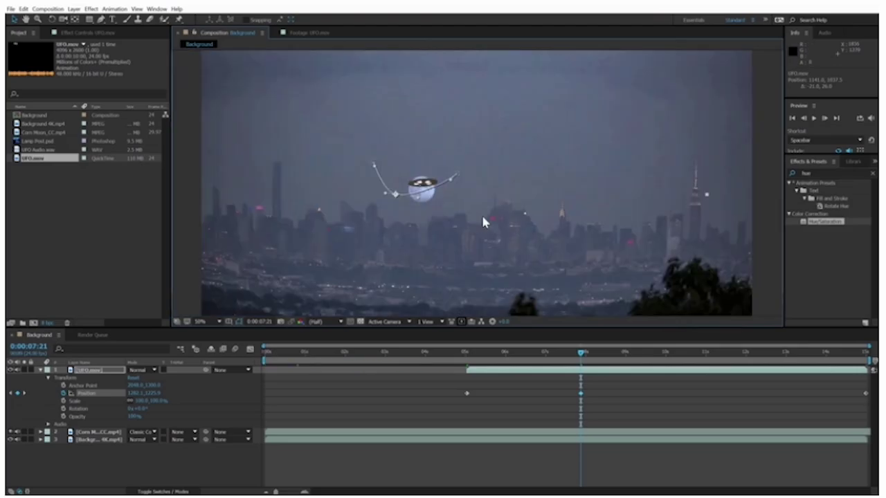
# - Go to 0:00:14:19 and examine the UFO and its motion path against the distant skyline
pyautogui.moveTo(478, 355); pyautogui.dragTo(858, 355)
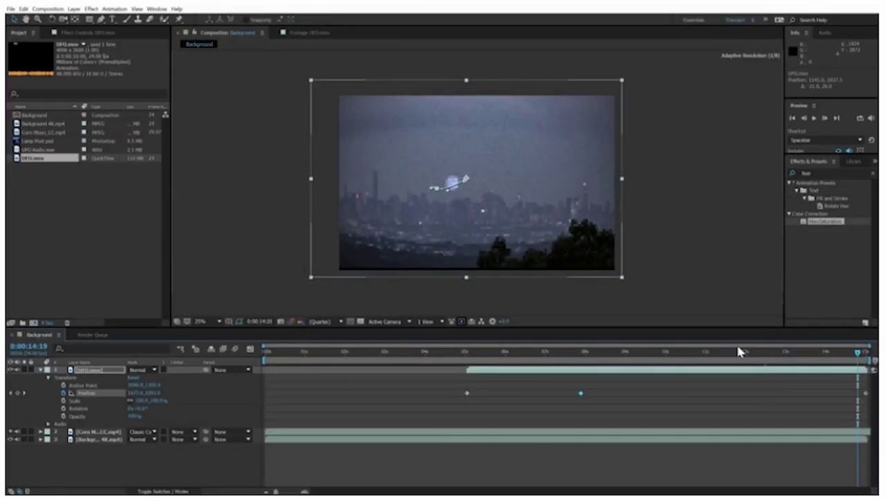
pyautogui.press('.')
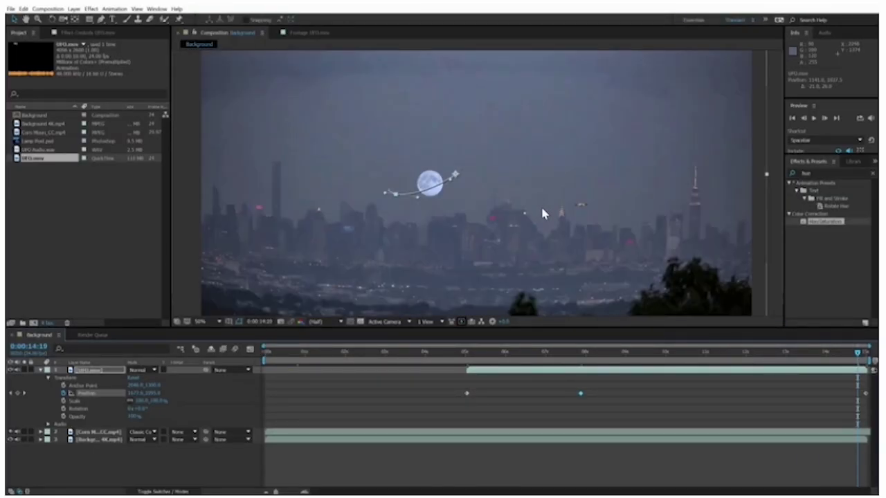
pyautogui.press('.')
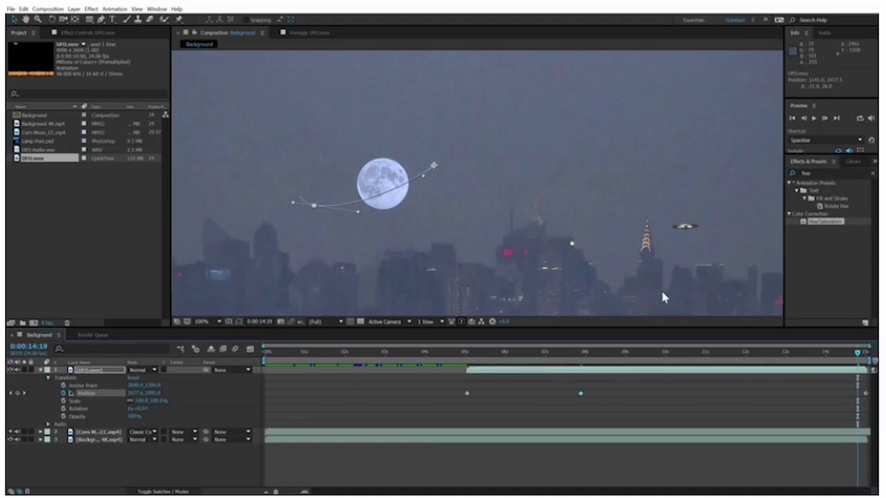
pyautogui.moveTo(489, 291); pyautogui.dragTo(434, 230)
pyautogui.press('v')
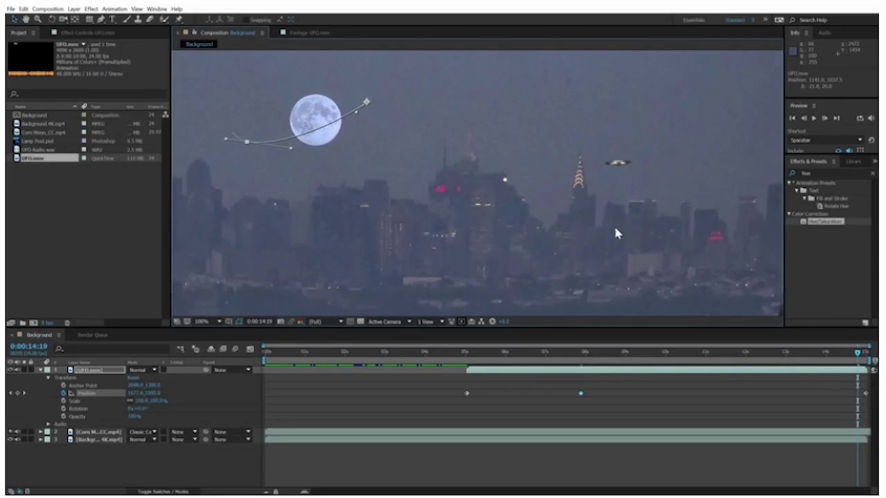
pyautogui.press('h')
pyautogui.moveTo(666, 259); pyautogui.dragTo(524, 195)
pyautogui.scroll(-4, 550, 189)
pyautogui.scroll(3, 554, 229)
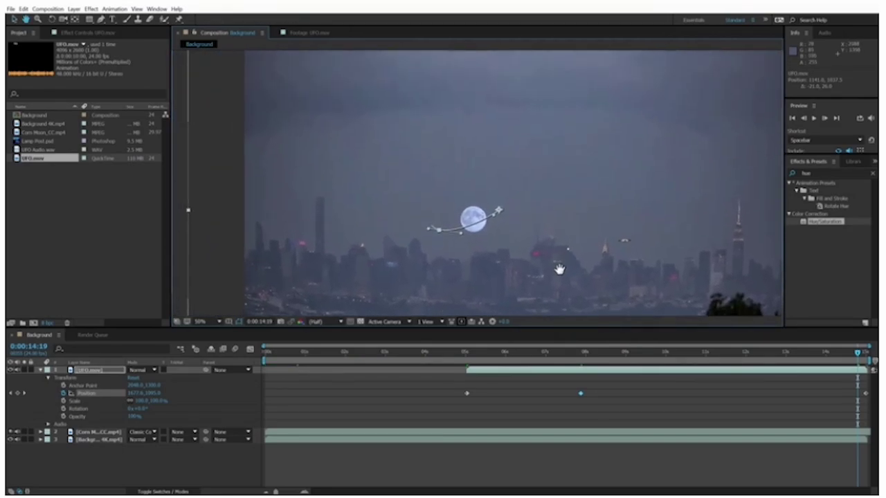
pyautogui.moveTo(559, 260); pyautogui.dragTo(560, 269)
pyautogui.press('v')
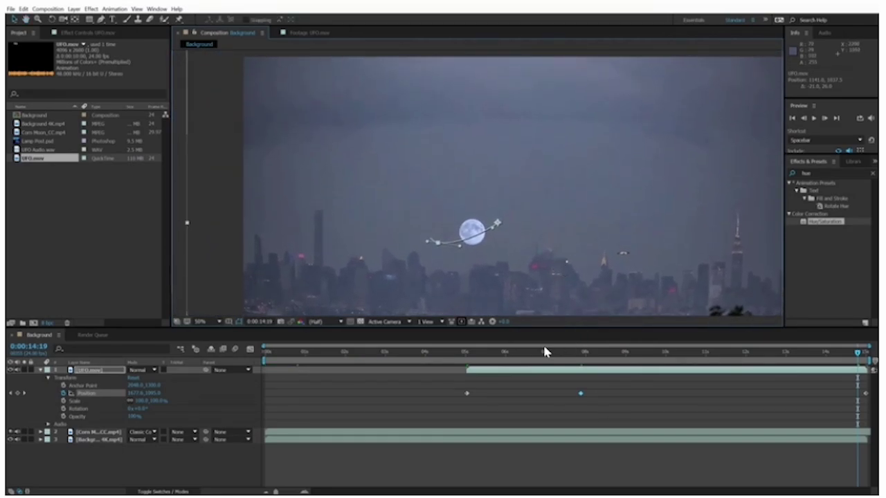
# - Go to 0:00:05:10, where the UFO is closest, and apply the Tint effect to the UFO layer
pyautogui.click(481, 354)
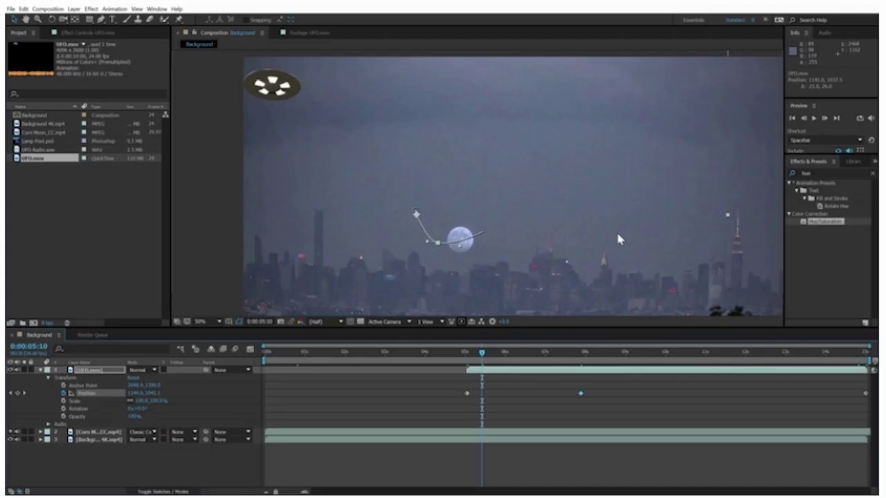
pyautogui.press(',')
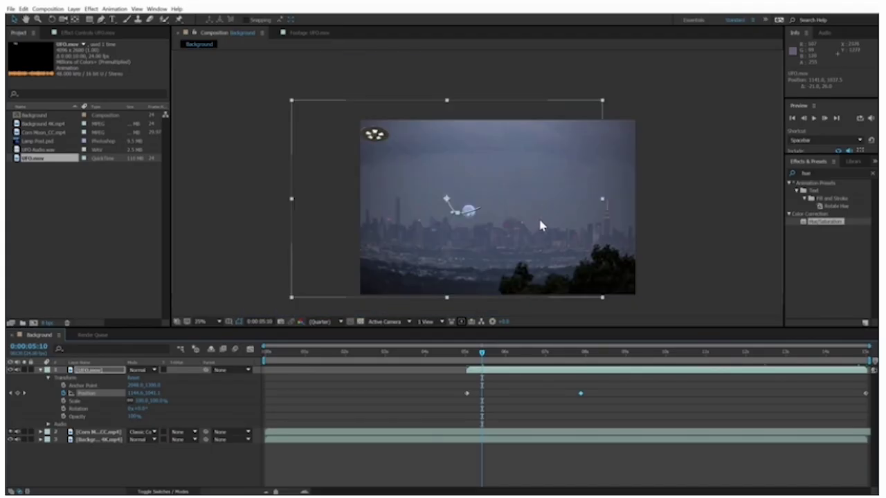
pyautogui.moveTo(526, 217); pyautogui.dragTo(515, 202)
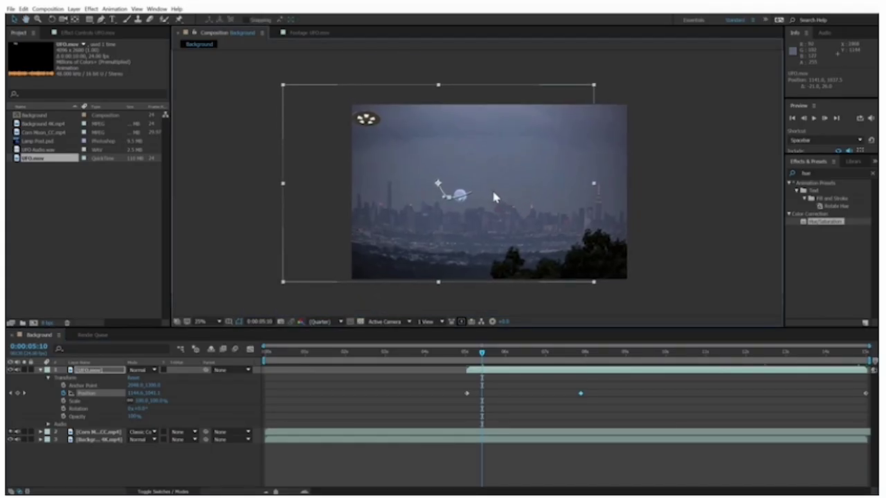
pyautogui.click(218, 322)
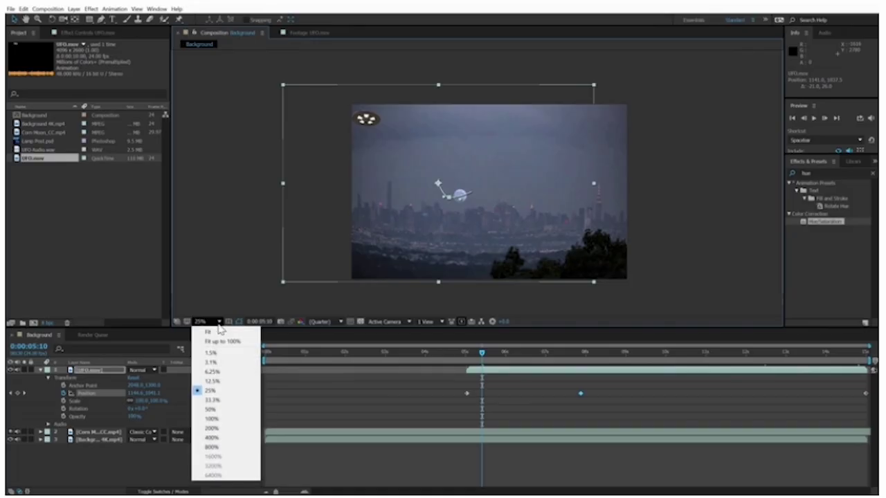
pyautogui.click(222, 341)
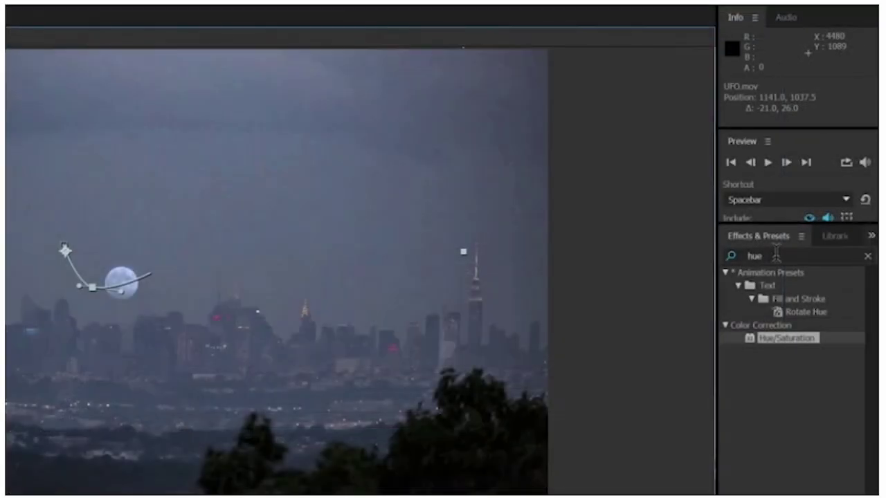
pyautogui.click(807, 173)
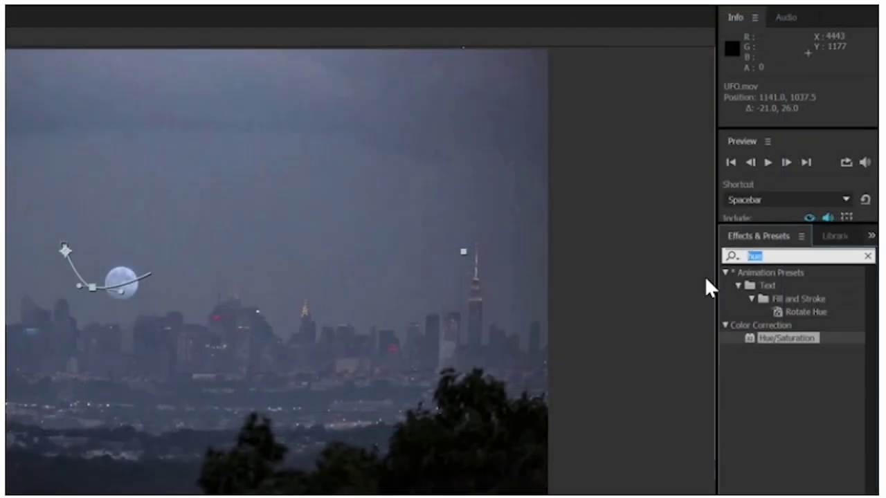
pyautogui.write('tint')
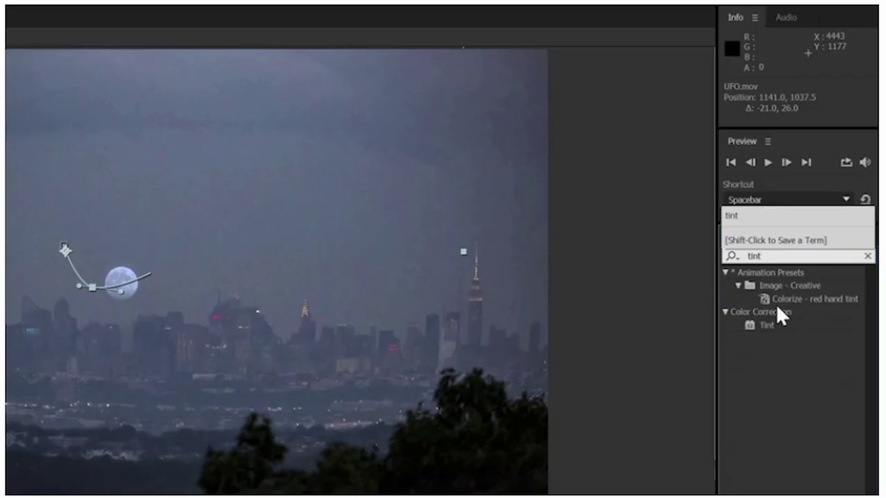
pyautogui.moveTo(749, 336); pyautogui.dragTo(0, 87)
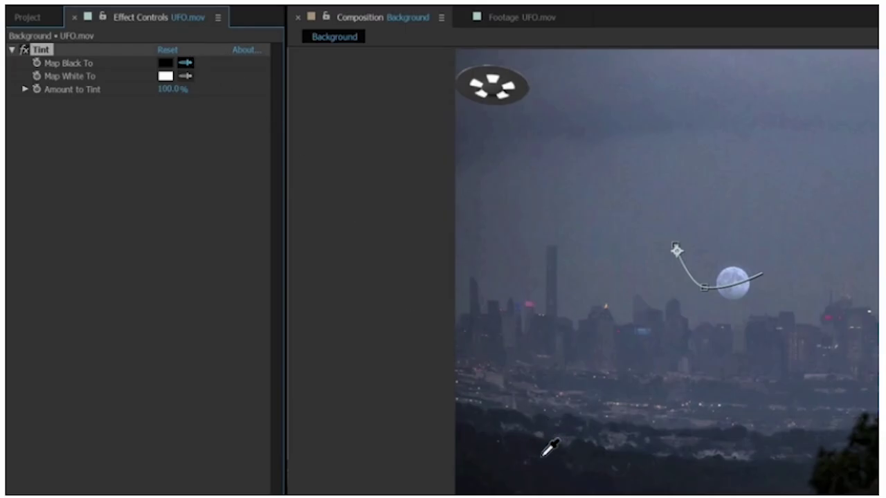
# - Map the Tint's black to the dark foreground hills and its white to a pale yellow, keyframing both colors at 0:00:05:10
pyautogui.click(589, 483)
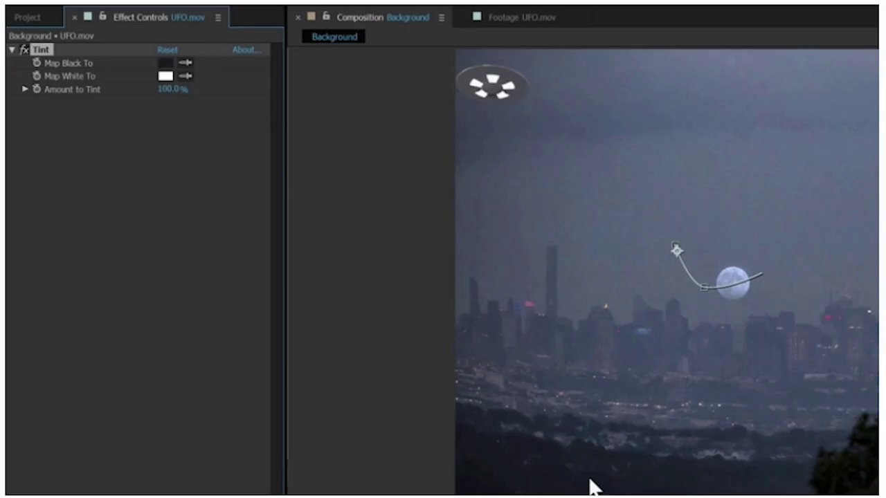
pyautogui.click(167, 76)
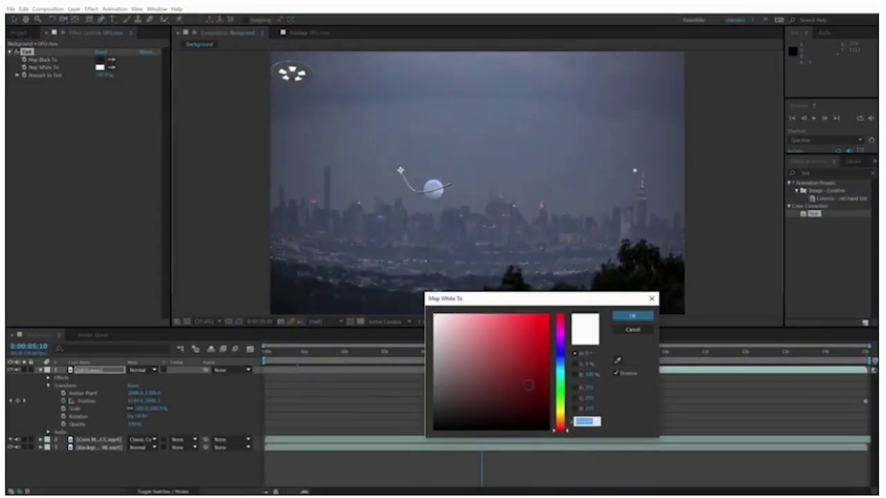
pyautogui.click(561, 413)
pyautogui.moveTo(470, 333)
pyautogui.mouseDown()
pyautogui.moveTo(457, 315)
pyautogui.moveTo(450, 324)
pyautogui.mouseUp()
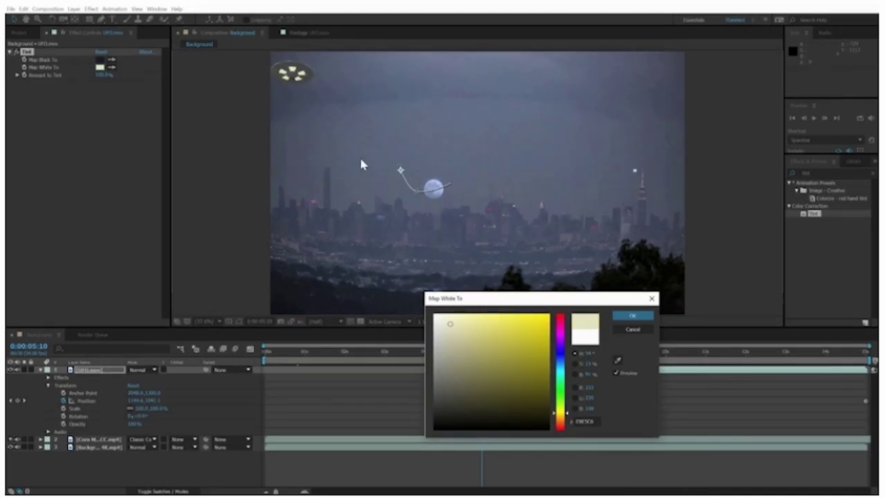
pyautogui.click(642, 315)
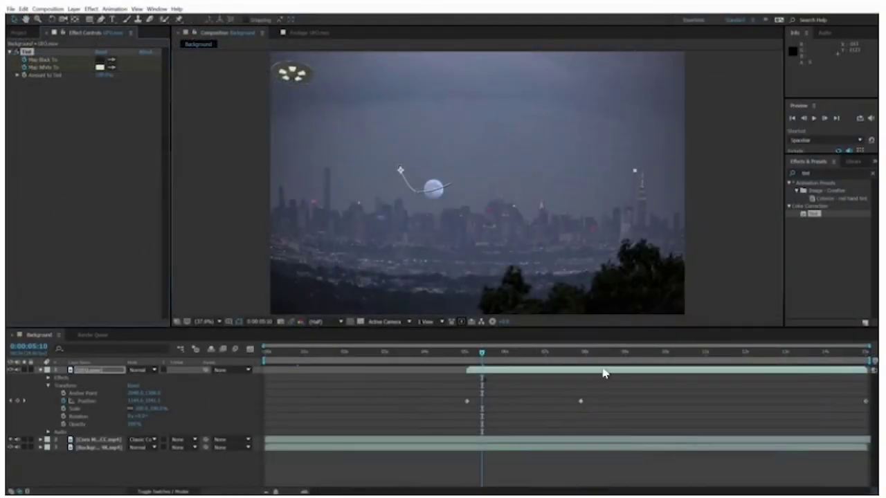
# - At 0:00:14:05, keyframe the UFO's Tint with Map Black sampled from the distant skyline and Map White sampled from a city light
pyautogui.moveTo(483, 354); pyautogui.dragTo(520, 354)
pyautogui.moveTo(576, 363); pyautogui.dragTo(834, 372)
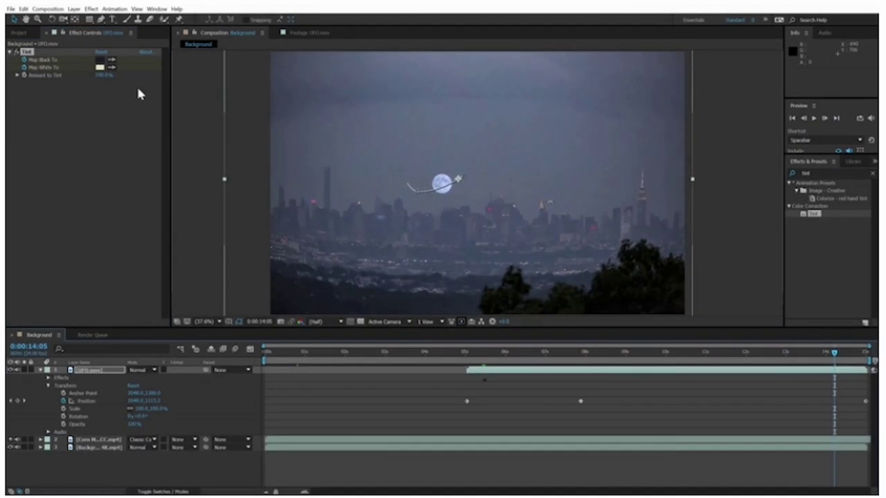
pyautogui.click(111, 59)
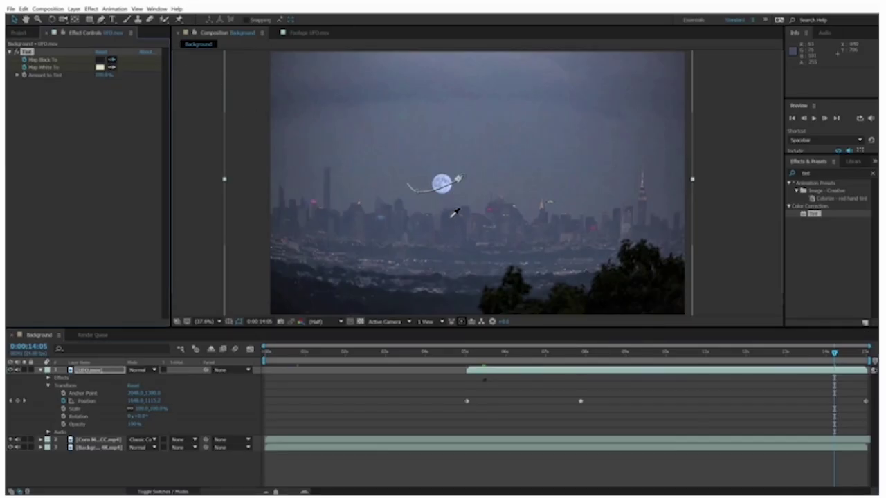
pyautogui.press('/')
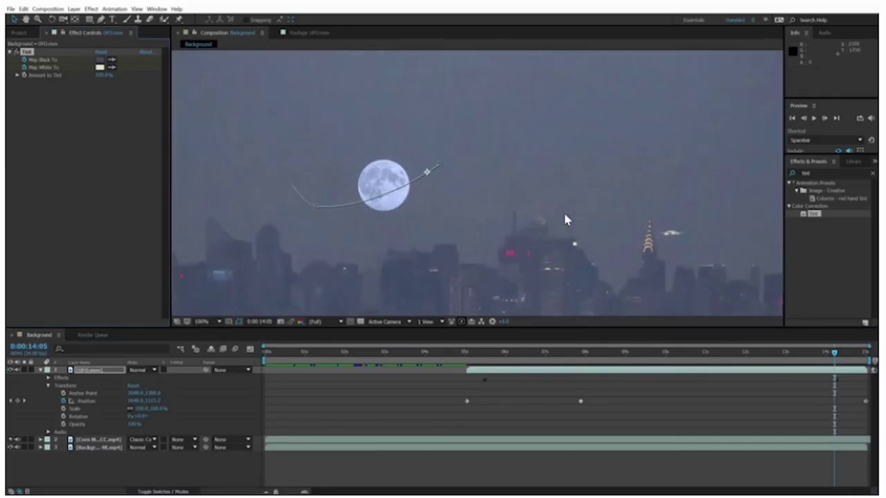
pyautogui.moveTo(696, 271); pyautogui.dragTo(591, 211)
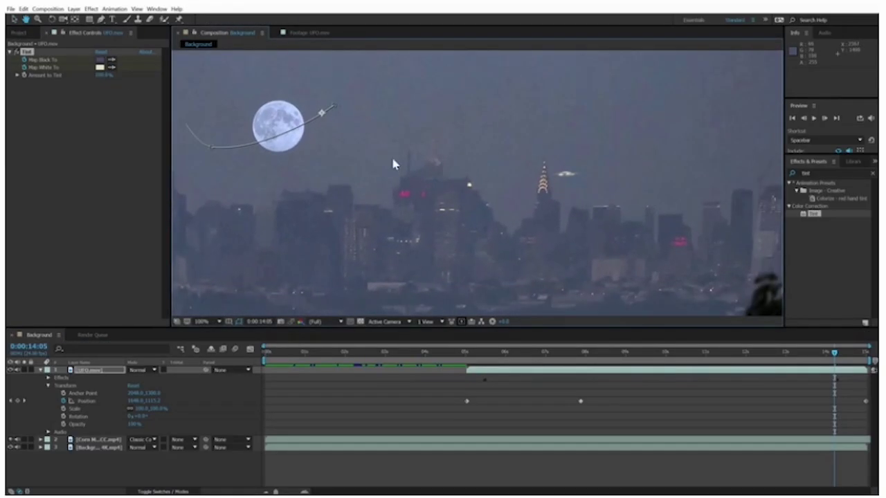
pyautogui.click(112, 69)
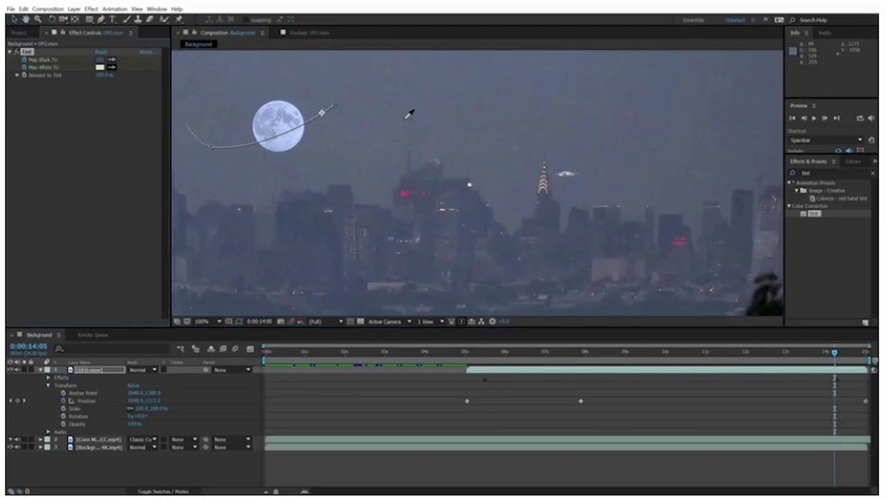
pyautogui.click(703, 279)
pyautogui.moveTo(808, 356); pyautogui.dragTo(821, 371)
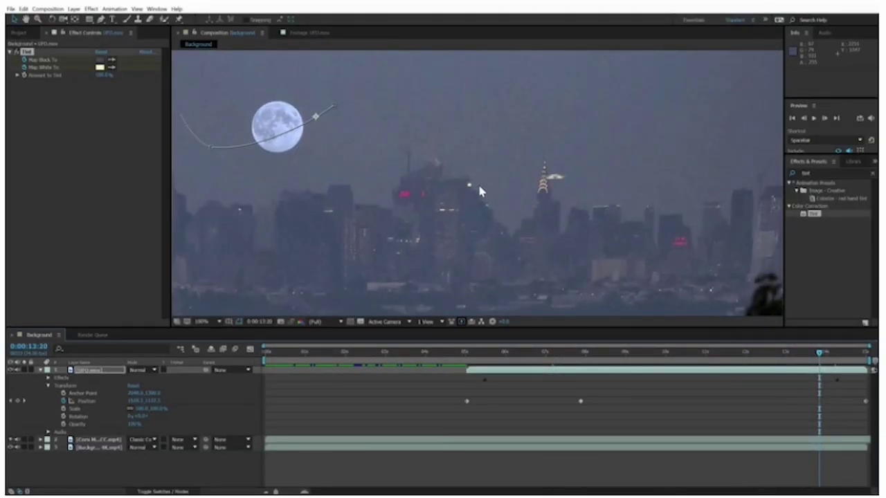
# - Add Lamp Post.psd as the top layer and, at 0:00:00:00, move it clear of the moon to 709.5, 1128.0
pyautogui.press(',')
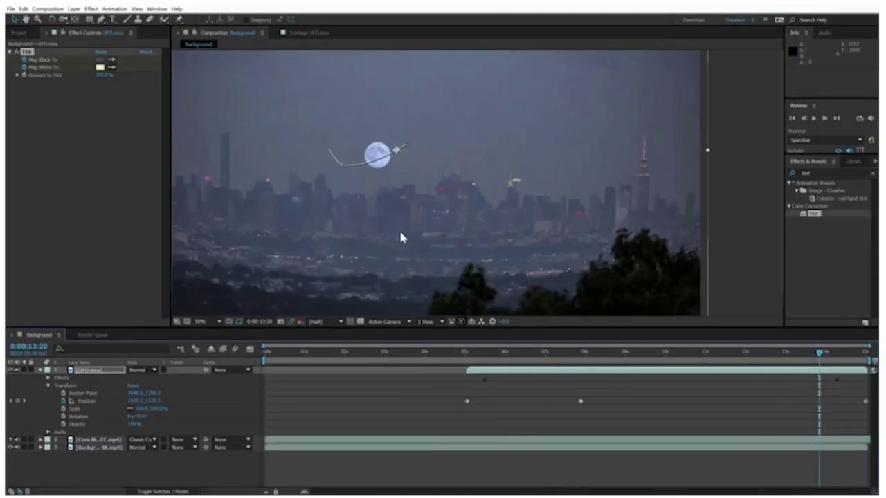
pyautogui.click(211, 322)
pyautogui.click(216, 340)
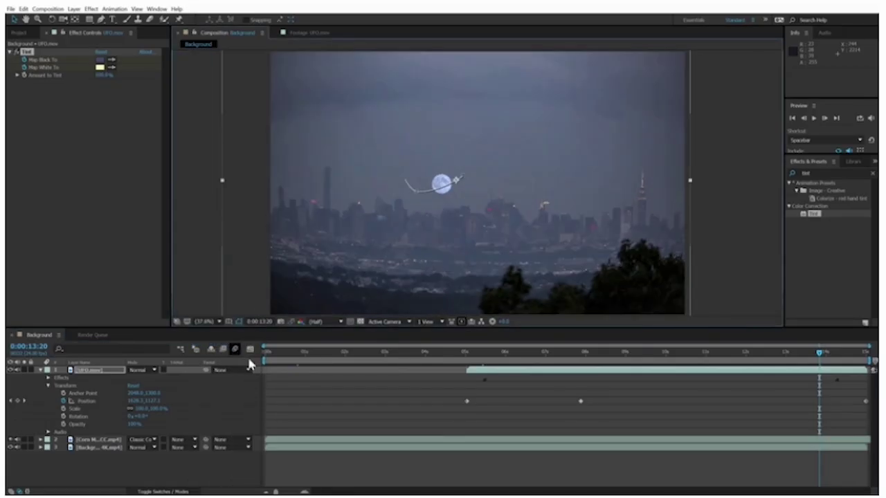
pyautogui.click(20, 33)
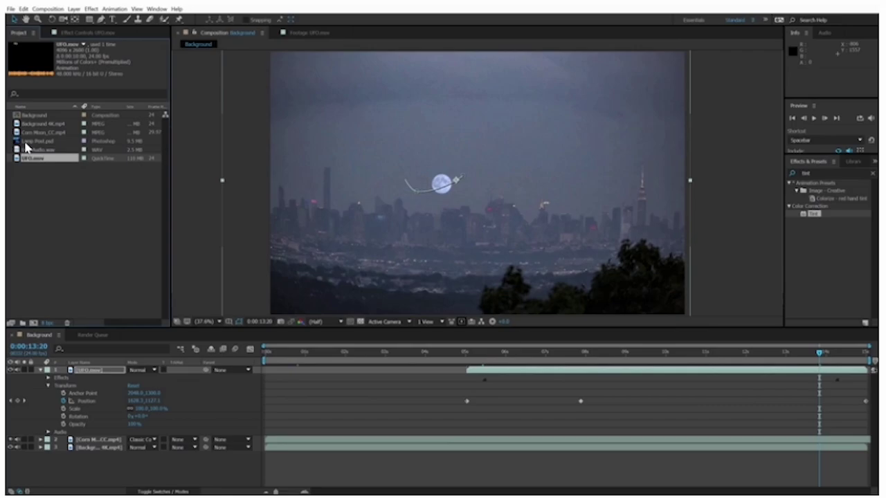
pyautogui.moveTo(25, 143); pyautogui.dragTo(460, 181)
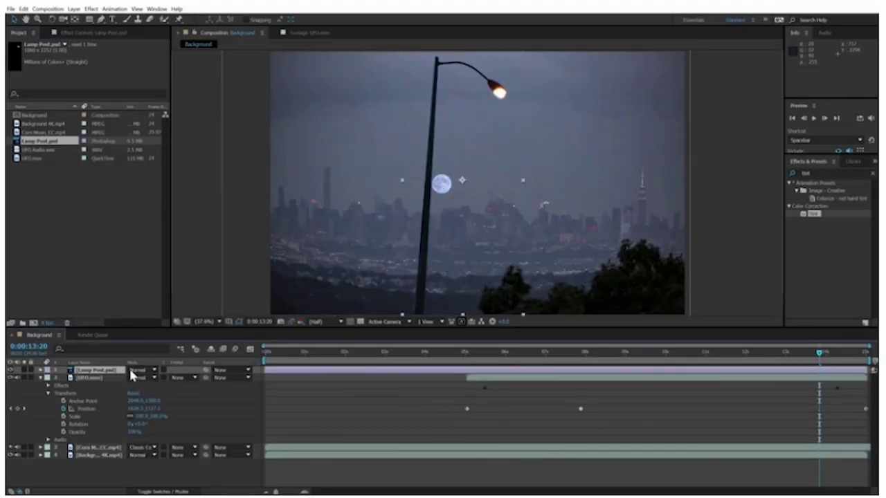
pyautogui.moveTo(282, 355); pyautogui.dragTo(265, 355)
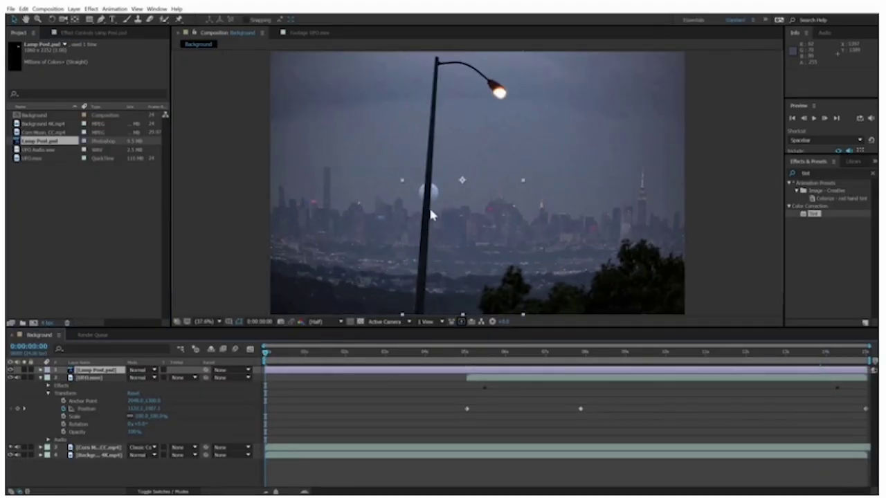
pyautogui.moveTo(460, 250); pyautogui.dragTo(360, 258)
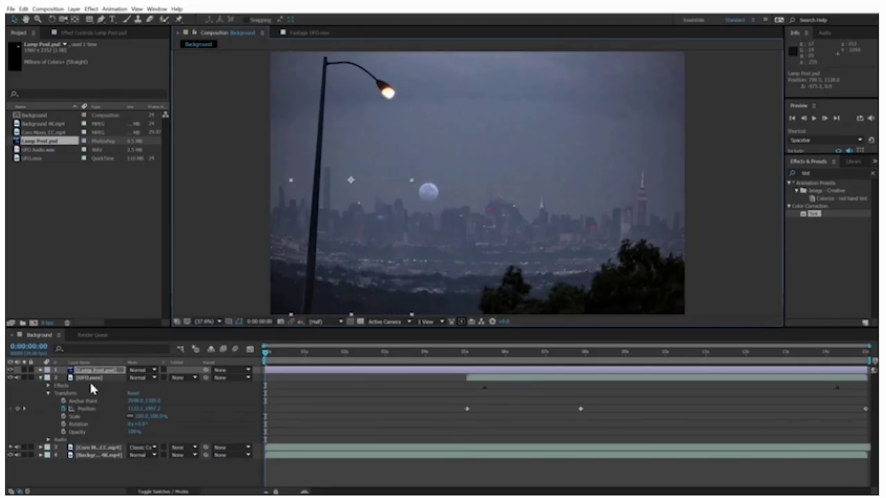
# - Collapse the UFO layer and apply Camera Lens Blur with a Blur Radius of 20 to the lamp post layer
pyautogui.click(41, 378)
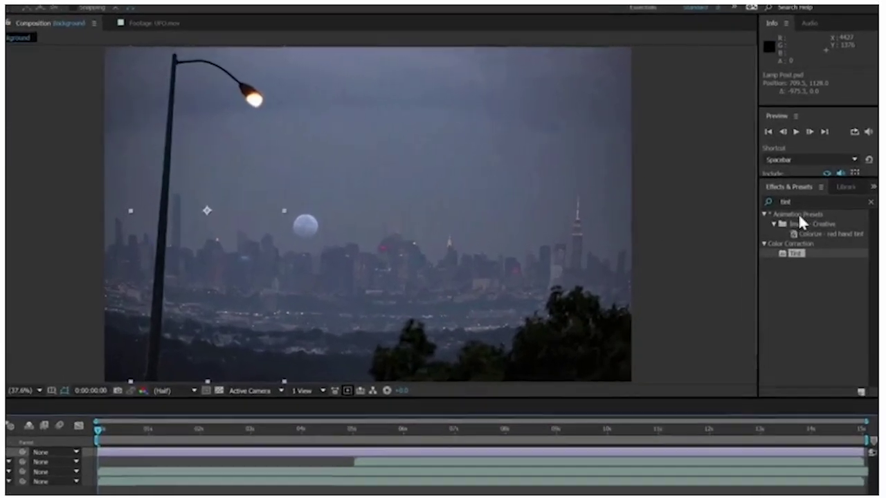
pyautogui.click(815, 174)
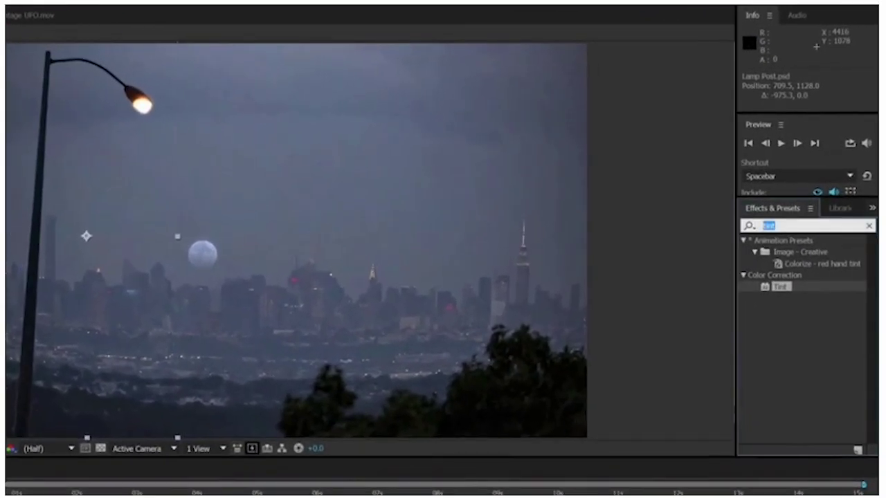
pyautogui.write('camera le')
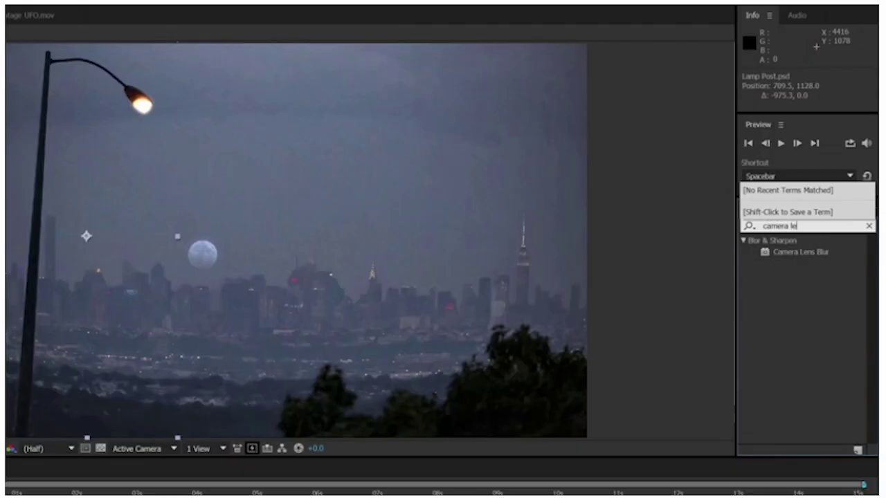
pyautogui.write('ns')
pyautogui.moveTo(766, 249); pyautogui.dragTo(108, 238)
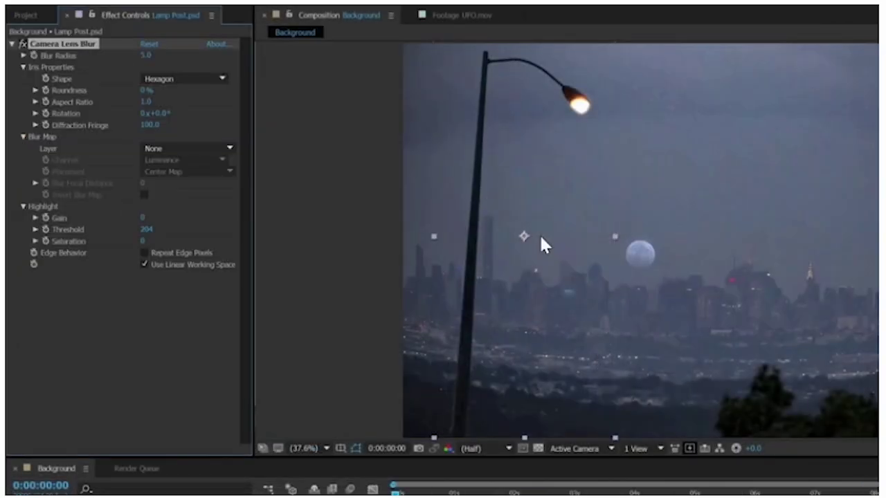
pyautogui.write('20')
pyautogui.press('Return')
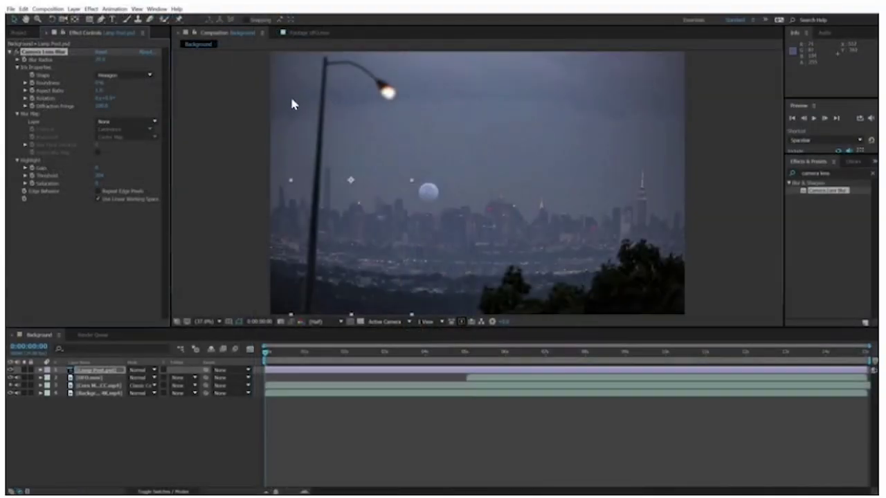
# - Rotate the lamp post slightly counterclockwise so its pole stands nearly vertical, and preview the composite
pyautogui.click(53, 19)
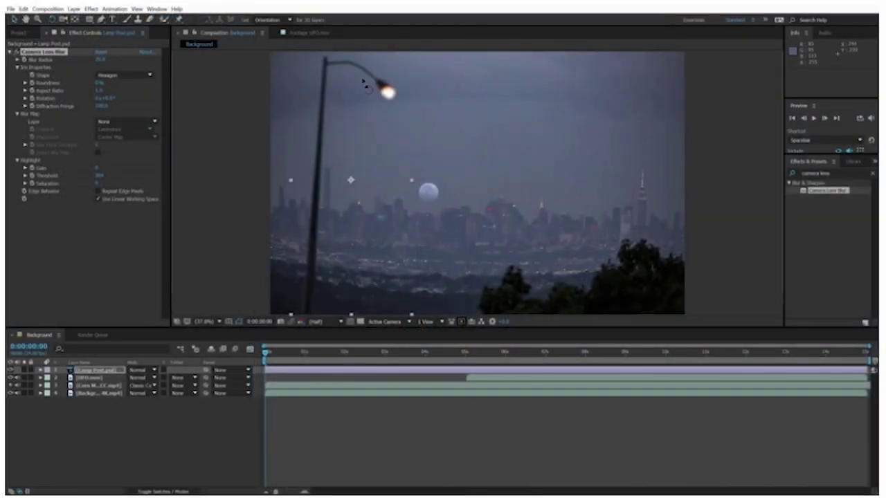
pyautogui.moveTo(374, 83); pyautogui.dragTo(367, 81)
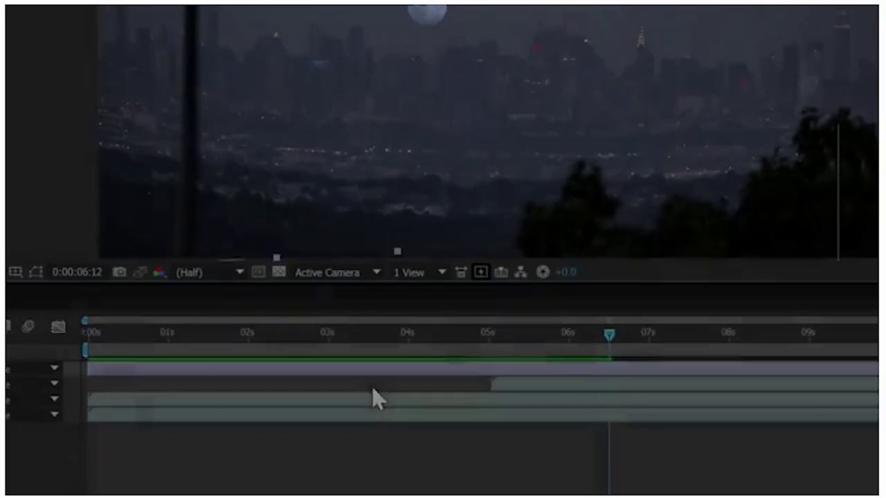
pyautogui.click(213, 275)
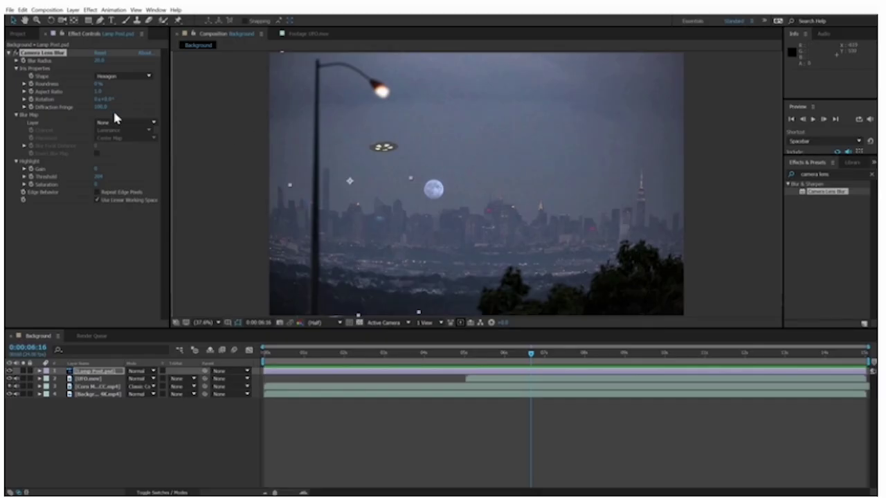
# - Start a new composition named Camera Move with a frame size of 1280 x 720 px
pyautogui.click(17, 34)
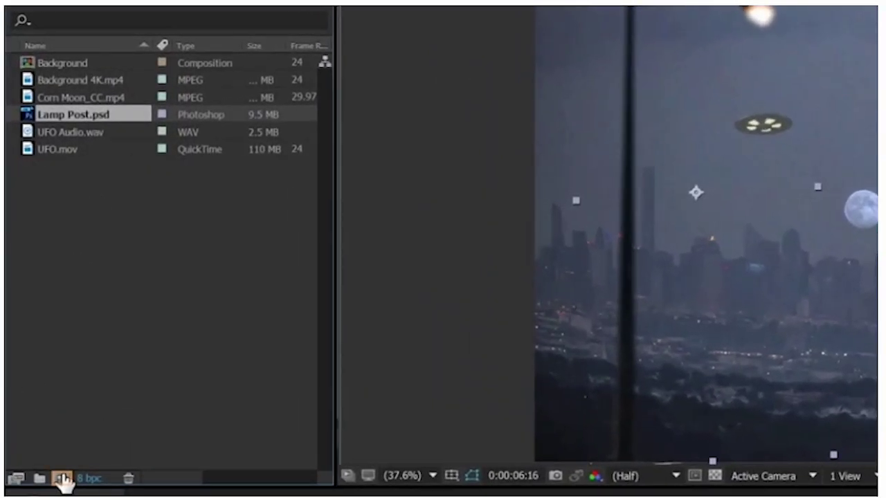
pyautogui.click(59, 469)
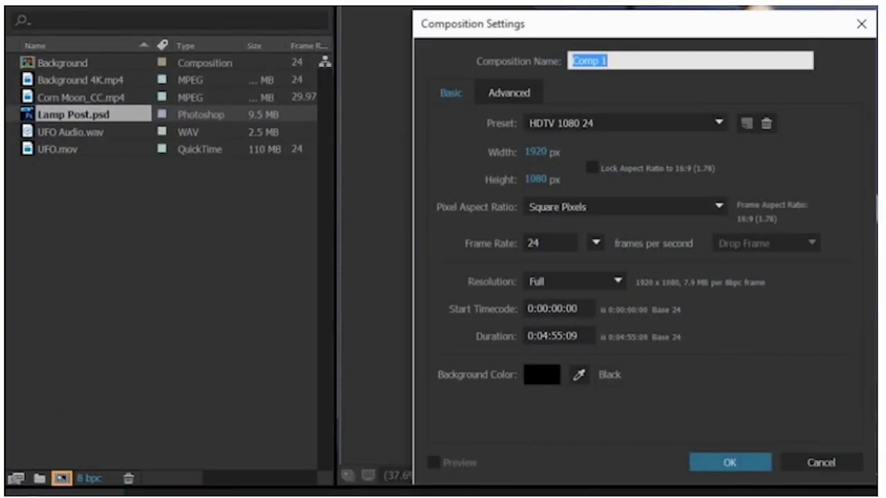
pyautogui.write('Camera Move')
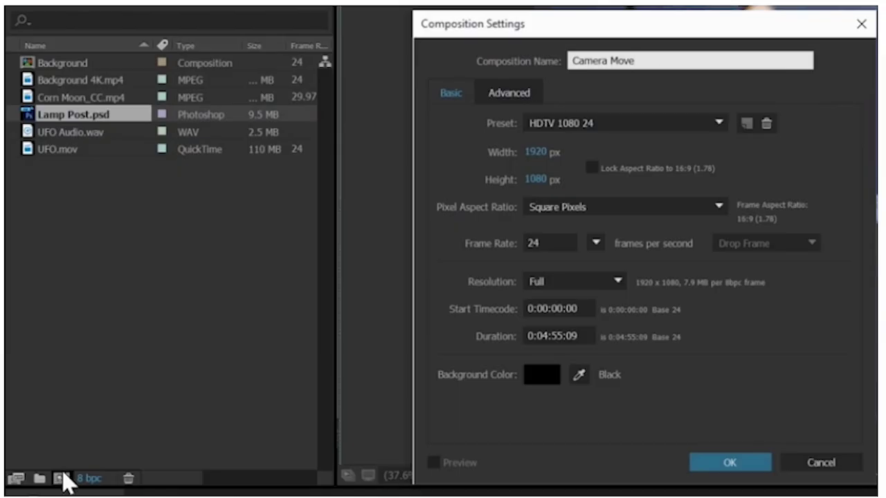
pyautogui.click(536, 155)
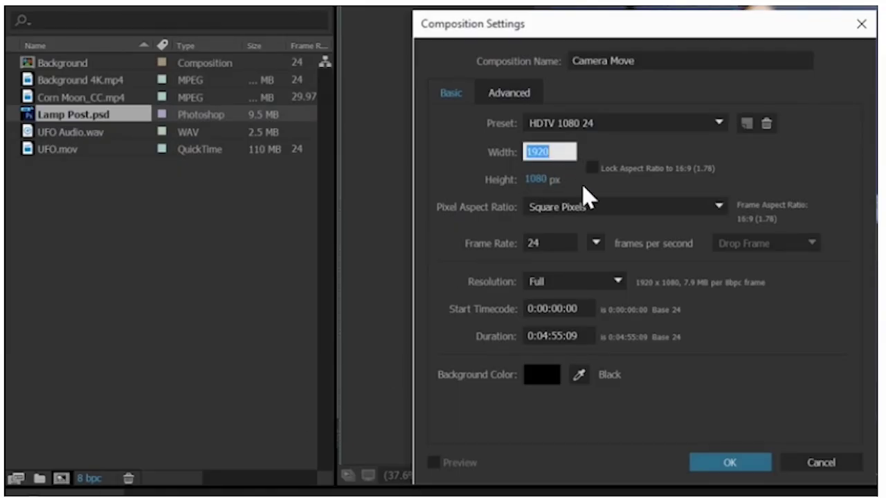
pyautogui.write('1280')
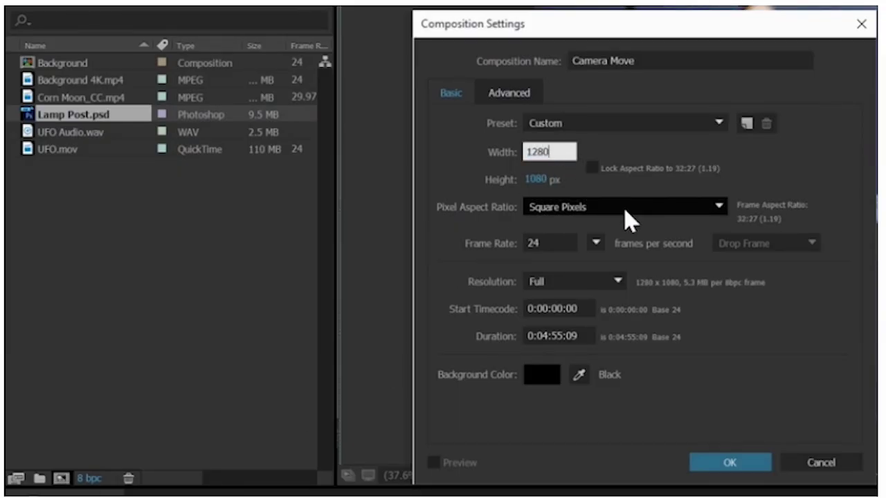
pyautogui.press('Tab')
pyautogui.write('72')
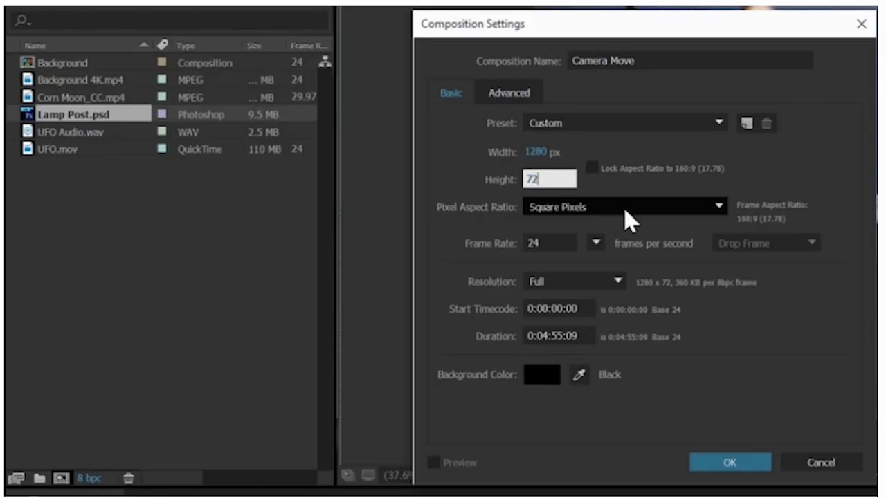
pyautogui.write('0')
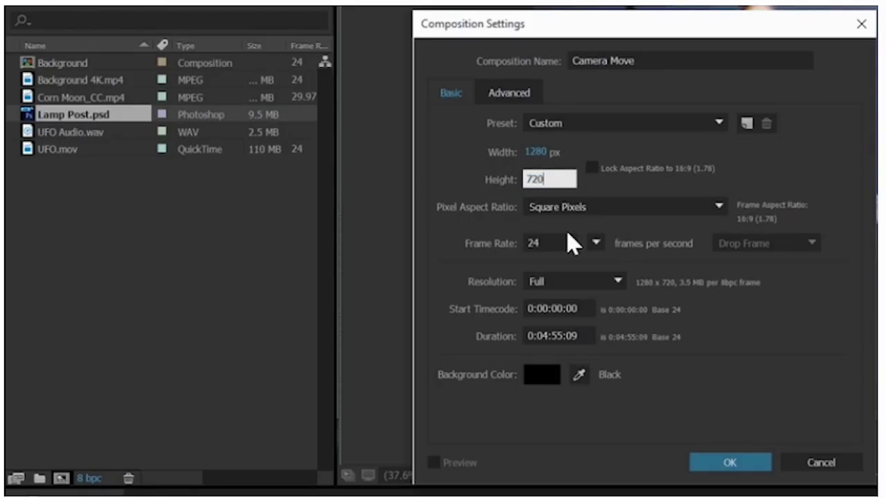
# - Set the new composition's frame rate to 24 and its duration to 15:00, and create it
pyautogui.click(544, 242)
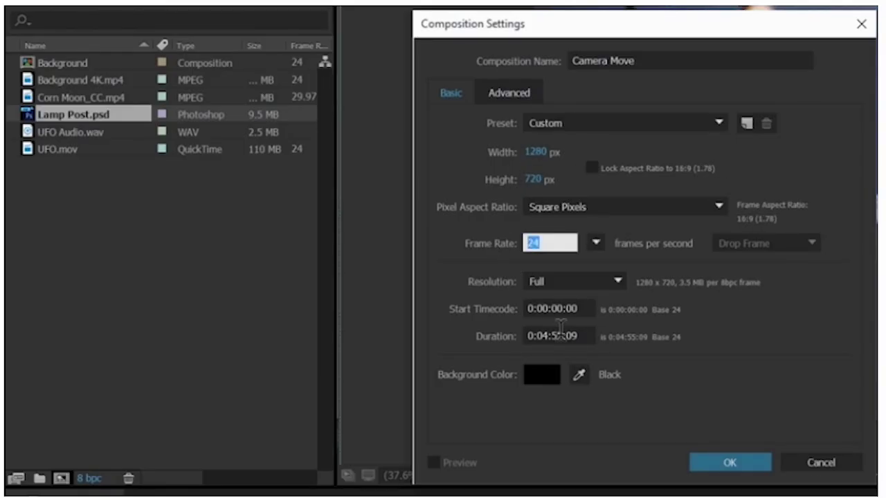
pyautogui.write('24')
pyautogui.press('Tab')
pyautogui.write('15:00')
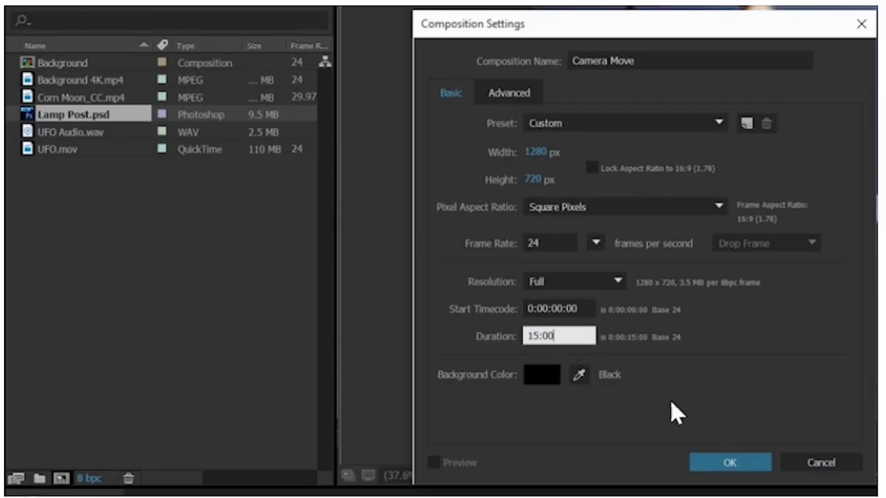
pyautogui.click(737, 468)
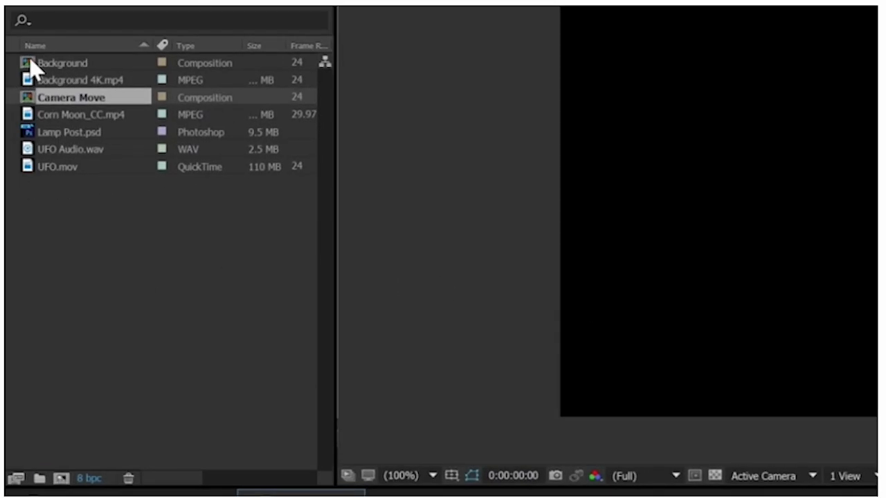
# - Nest the Background composition inside Camera Move and reveal its layer's Transform properties
pyautogui.moveTo(30, 63); pyautogui.dragTo(31, 99)
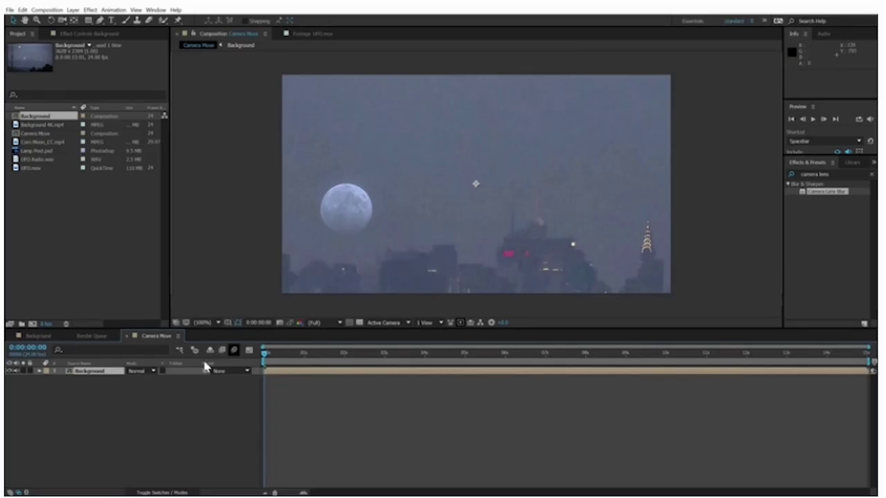
pyautogui.click(39, 371)
pyautogui.click(46, 379)
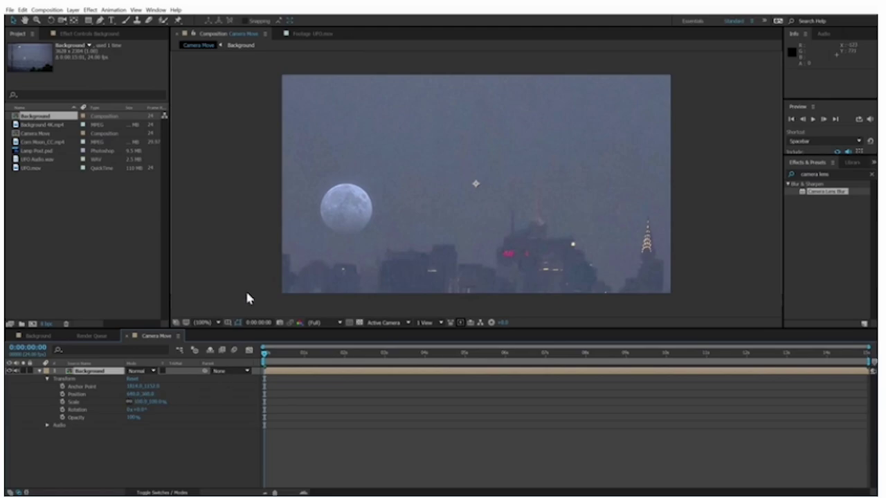
# - Center the moon in the frame by setting the Background layer's Anchor Point to 1392.0, 1228.0
pyautogui.press(',')
pyautogui.press(',')
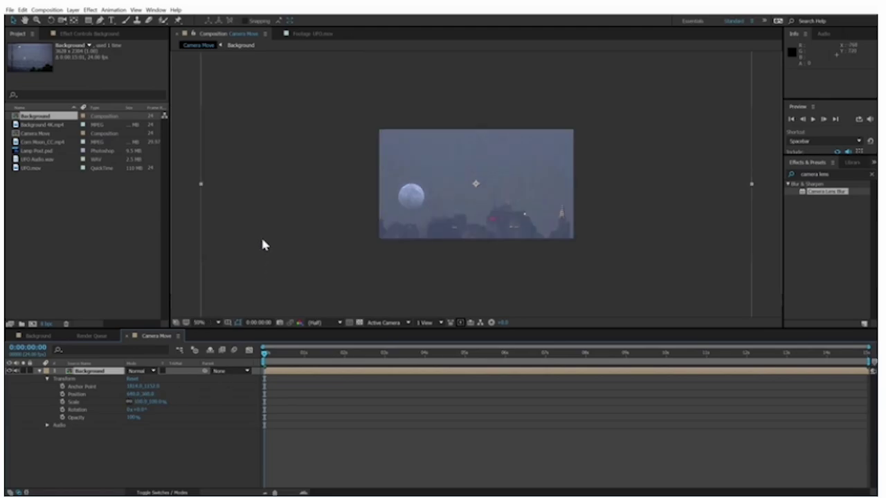
pyautogui.press(',')
pyautogui.press(',')
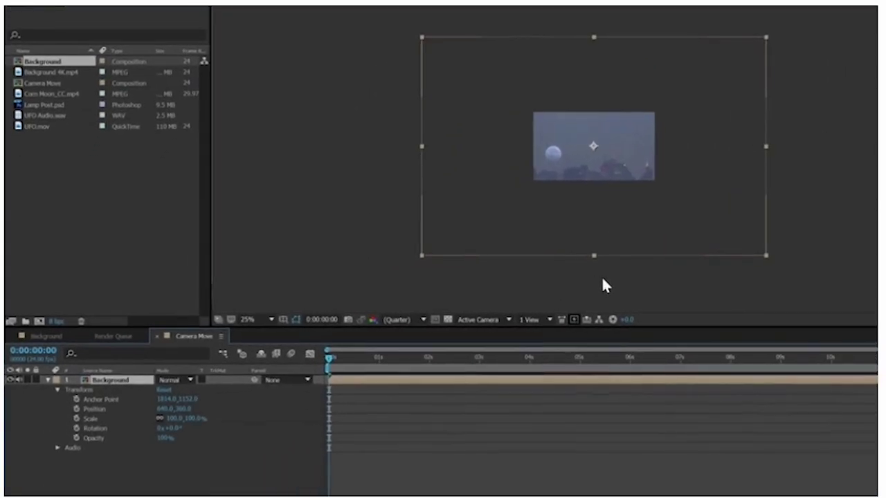
pyautogui.moveTo(163, 399); pyautogui.dragTo(46, 409)
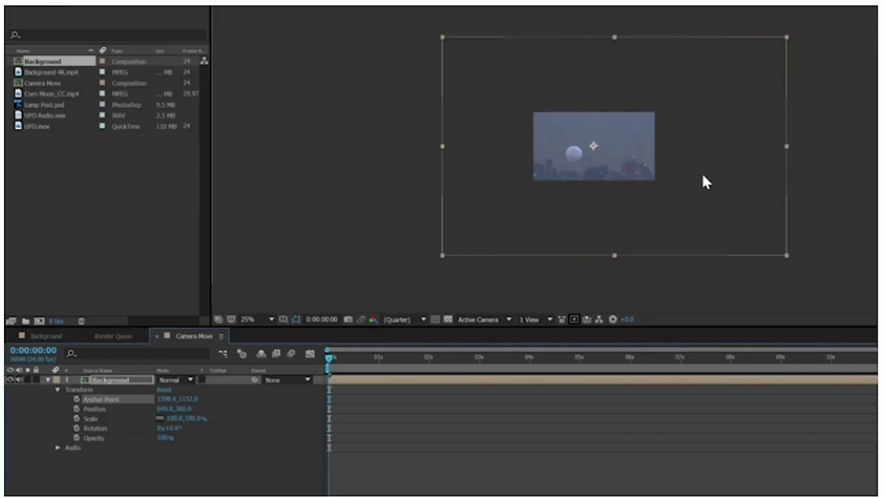
pyautogui.moveTo(168, 406); pyautogui.dragTo(139, 406)
pyautogui.moveTo(198, 402); pyautogui.dragTo(218, 399)
pyautogui.moveTo(228, 398); pyautogui.dragTo(239, 399)
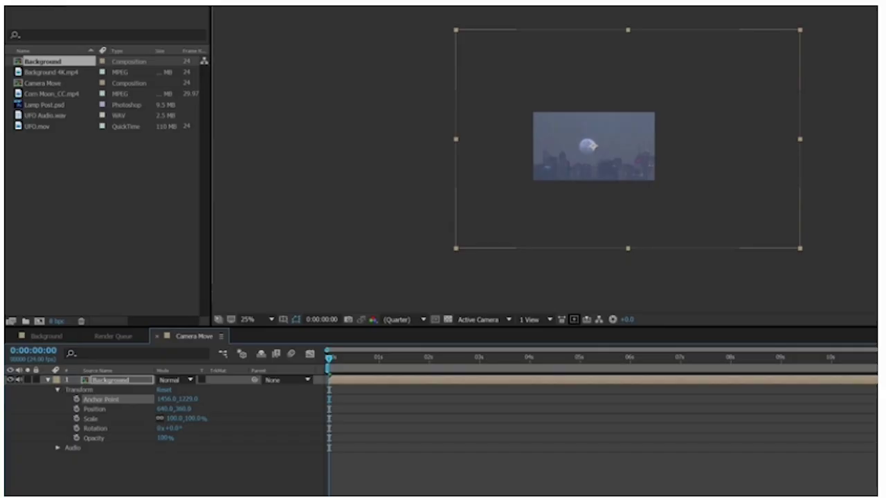
pyautogui.moveTo(166, 399); pyautogui.dragTo(129, 400)
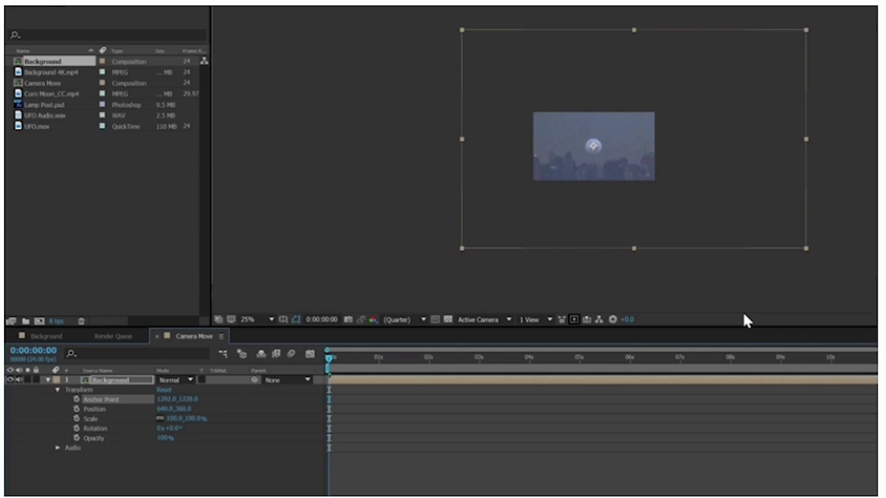
# - Scale the Background layer to 153% and add Anchor Point and Scale keyframes at 0:00:01:23
pyautogui.press('.')
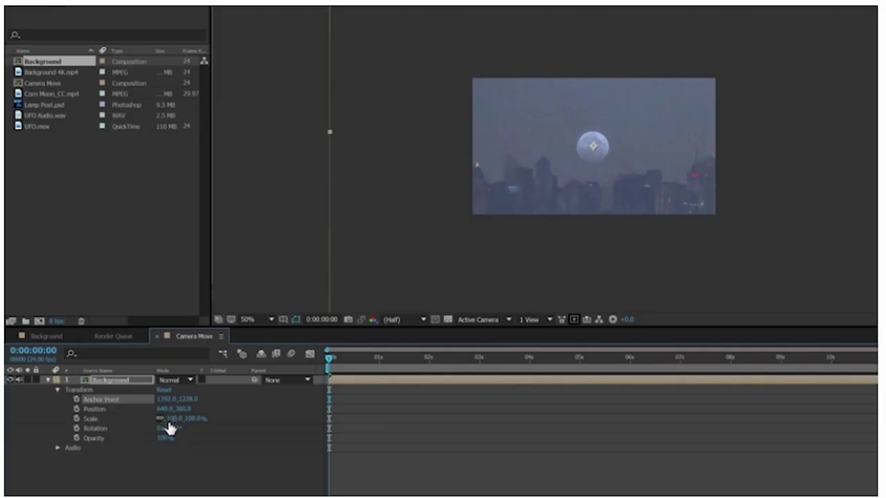
pyautogui.moveTo(168, 422); pyautogui.dragTo(218, 447)
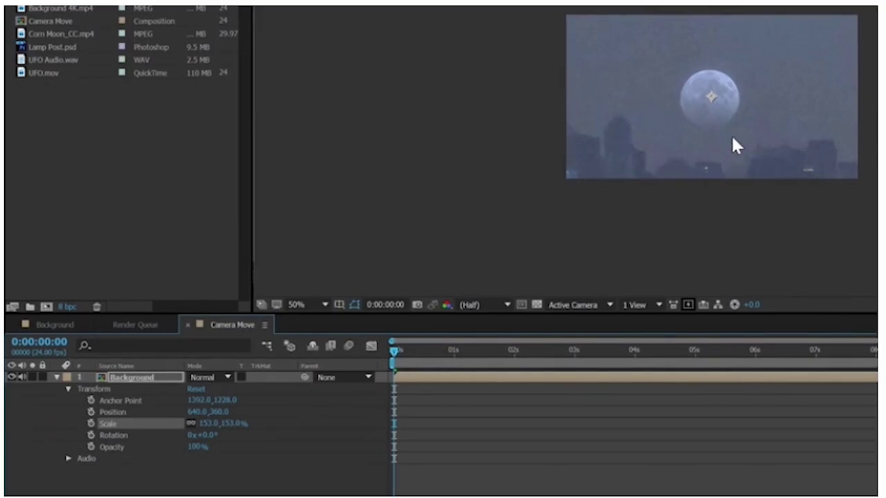
pyautogui.moveTo(511, 350); pyautogui.dragTo(512, 350)
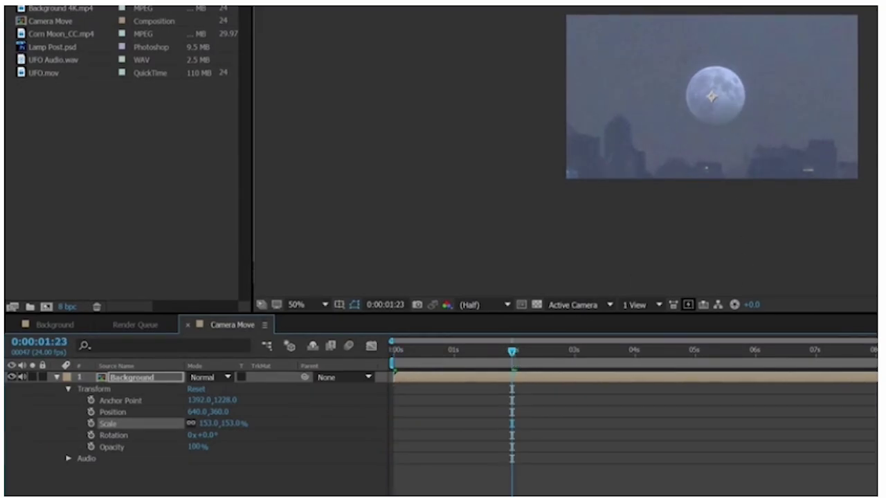
pyautogui.click(90, 400)
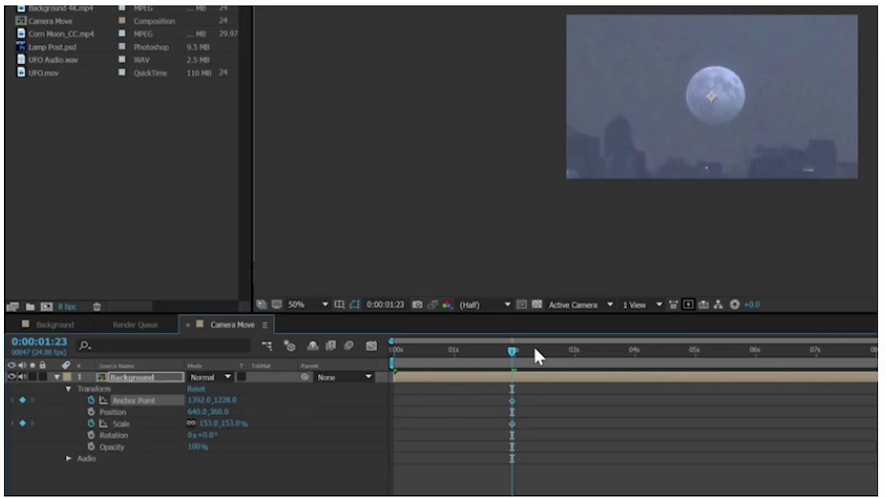
# - At 0:00:02:22, set the Background layer's Scale to 100% and its Anchor Point to 1837.0, 1228.0
pyautogui.moveTo(531, 351); pyautogui.dragTo(569, 351)
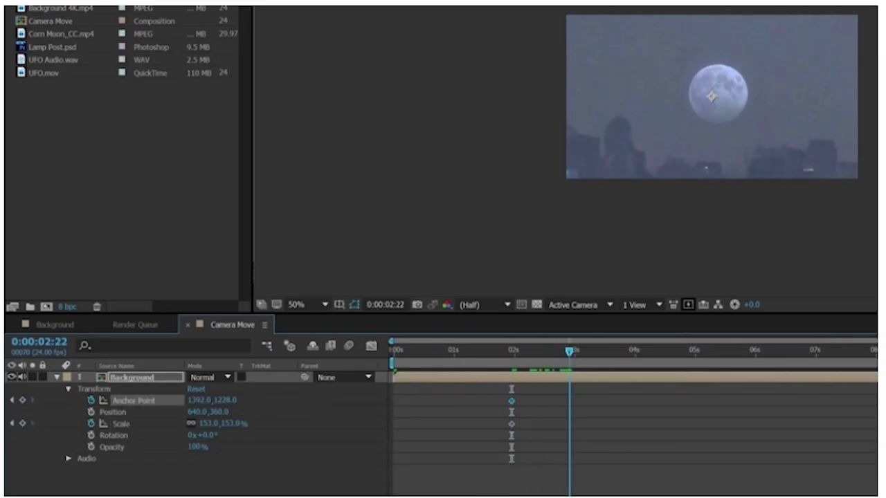
pyautogui.click(211, 424)
pyautogui.press('Return')
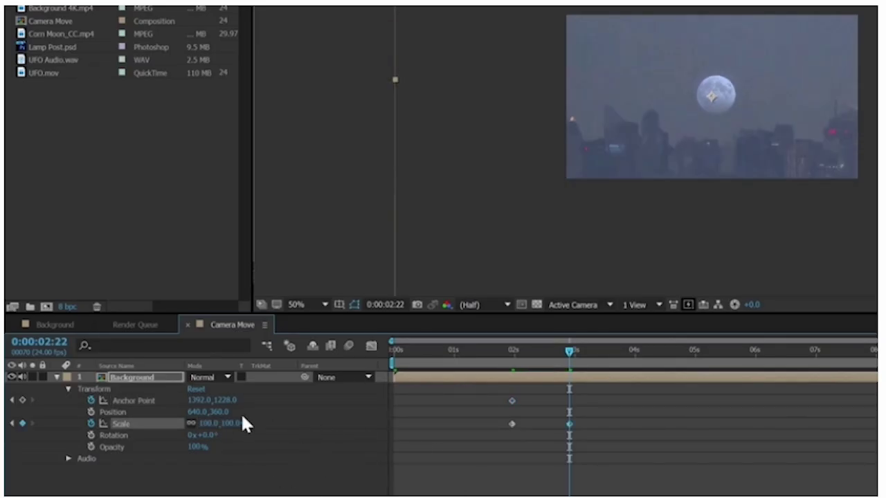
pyautogui.moveTo(201, 402); pyautogui.dragTo(528, 408)
# - Add hold keyframes for the current Anchor Point and Scale at 0:00:05:00
pyautogui.moveTo(515, 358); pyautogui.dragTo(694, 369)
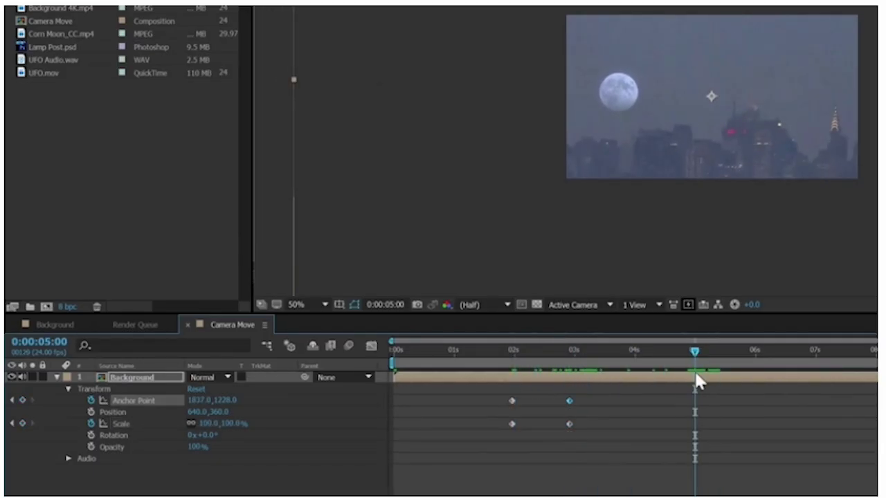
pyautogui.click(22, 400)
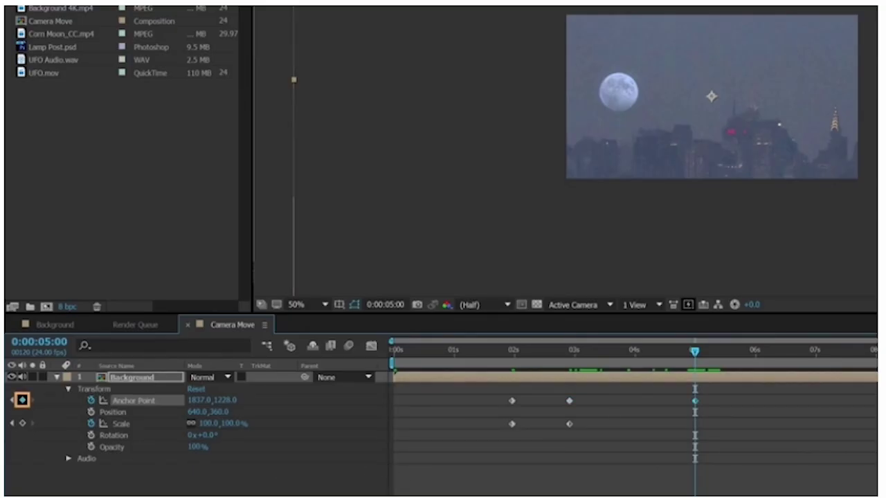
pyautogui.click(22, 423)
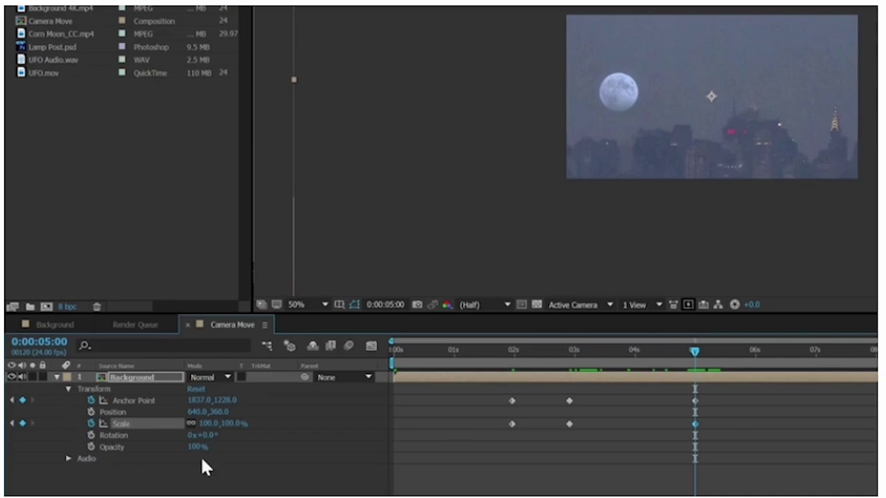
# - At 0:00:05:13, set the Anchor Point to 742.0, 478.0 so the view swings up to the UFO and lamp
pyautogui.moveTo(685, 364); pyautogui.dragTo(730, 380)
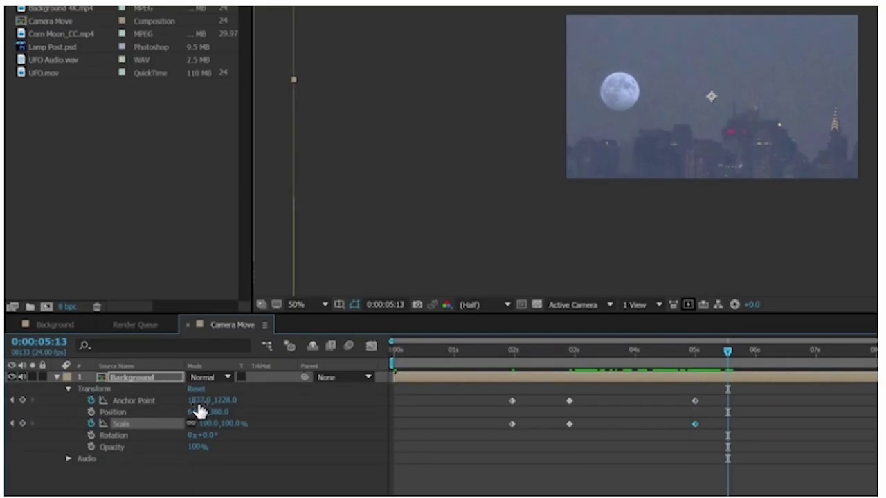
pyautogui.moveTo(197, 400); pyautogui.dragTo(9, 401)
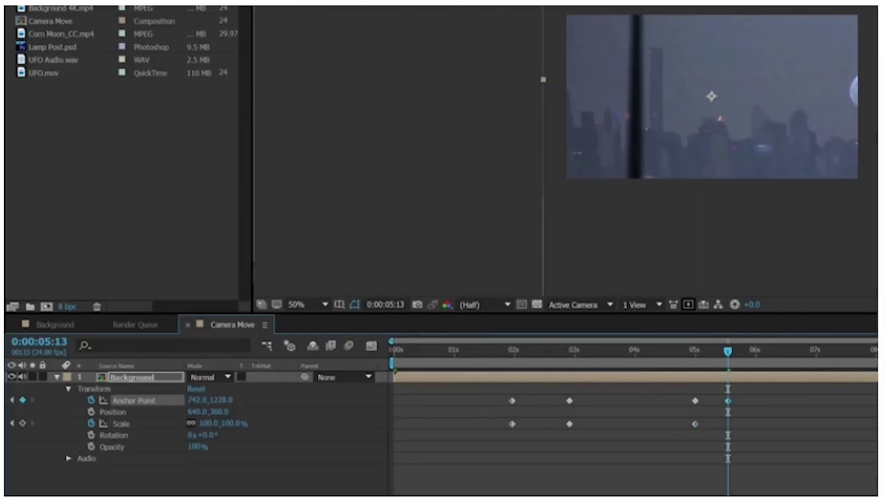
pyautogui.moveTo(222, 400); pyautogui.dragTo(133, 400)
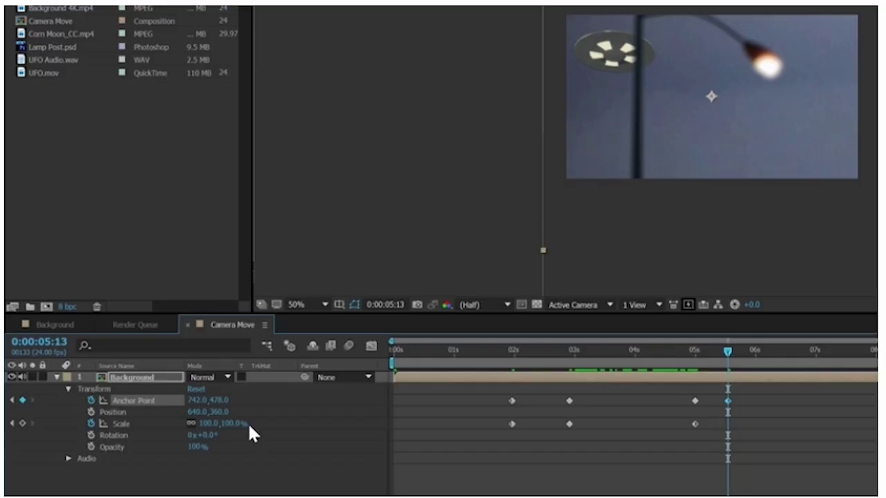
# - Set the Anchor Point to 1111.0, 1092.0 at 0:00:07:10 and keep keyframing it to follow the UFO through 0:00:13:06
pyautogui.moveTo(726, 351); pyautogui.dragTo(841, 352)
pyautogui.moveTo(195, 400); pyautogui.dragTo(368, 411)
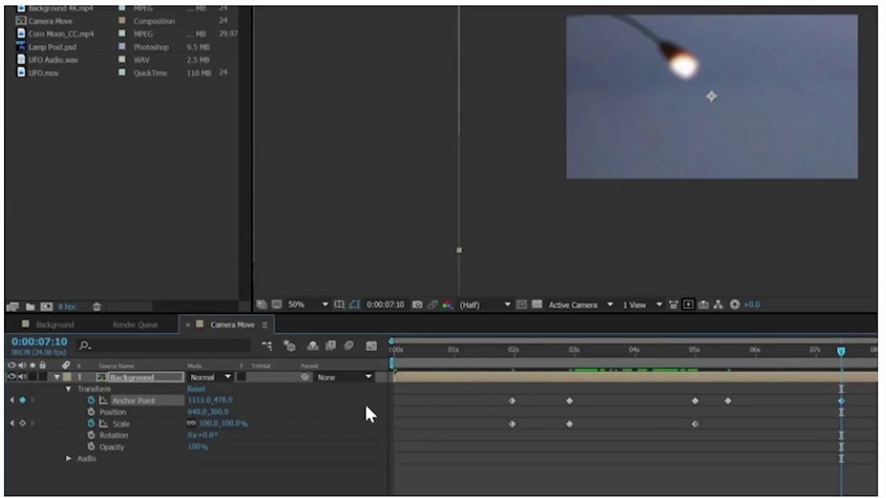
pyautogui.moveTo(223, 401); pyautogui.dragTo(712, 414)
pyautogui.press('space')
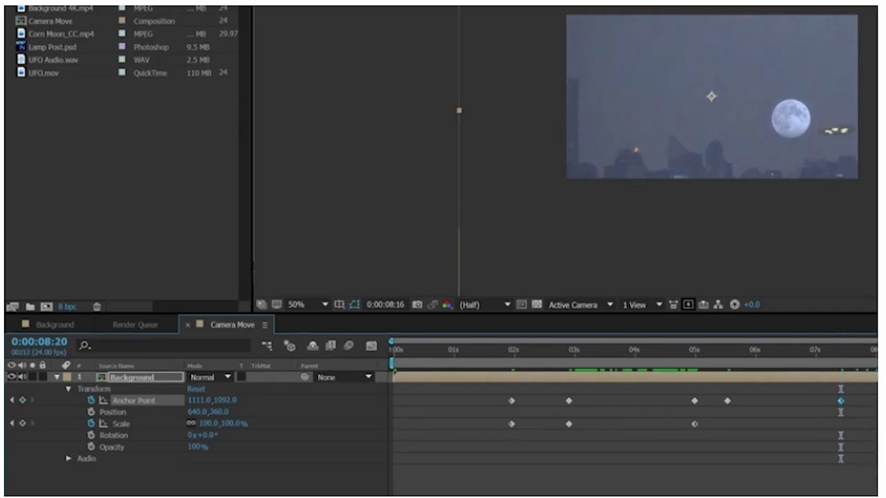
pyautogui.moveTo(194, 406); pyautogui.dragTo(326, 401)
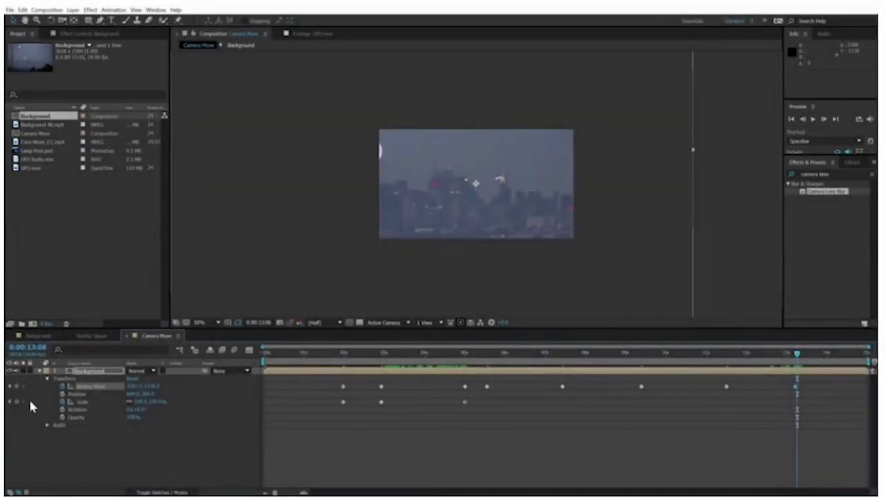
# - Add a hold keyframe for Scale at 0:00:13:06 and set Scale to 55% at 0:00:13:18
pyautogui.click(17, 401)
pyautogui.moveTo(806, 359); pyautogui.dragTo(817, 361)
pyautogui.moveTo(138, 401)
pyautogui.mouseDown()
pyautogui.moveTo(104, 402)
pyautogui.moveTo(135, 402)
pyautogui.mouseUp()
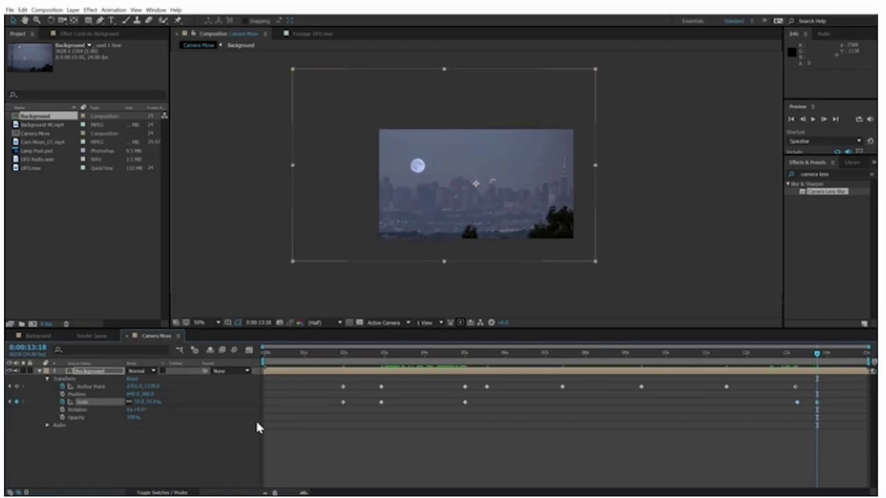
# - At 0:00:14:04, enlarge the Background layer's Scale to zoom in and shift the Anchor Point horizontally toward the UFO
pyautogui.moveTo(820, 359); pyautogui.dragTo(833, 358)
pyautogui.moveTo(138, 407); pyautogui.dragTo(188, 407)
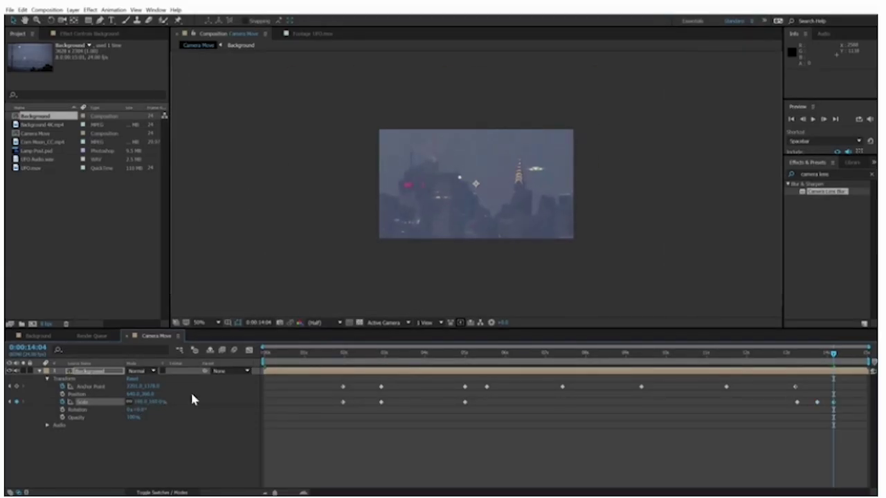
pyautogui.moveTo(134, 386); pyautogui.dragTo(287, 400)
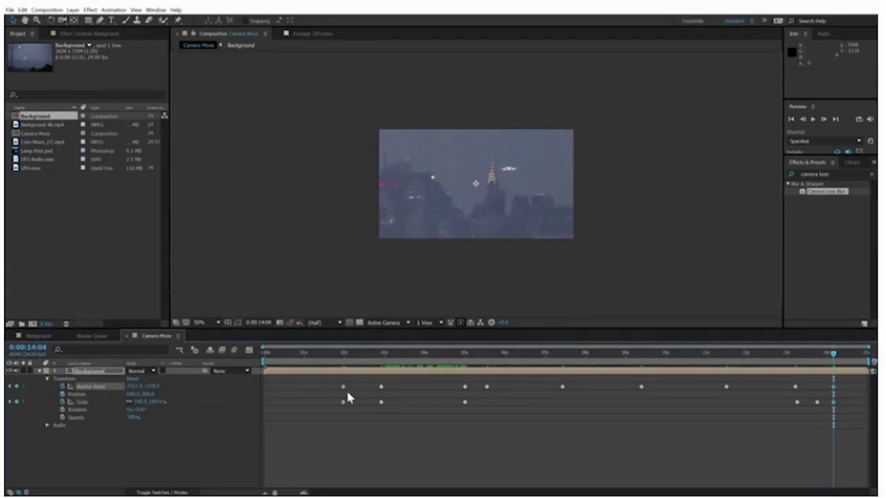
# - Find the Wiggle - position preset with the search term "wiggle" and apply it to the Background layer
pyautogui.moveTo(808, 364); pyautogui.dragTo(515, 378)
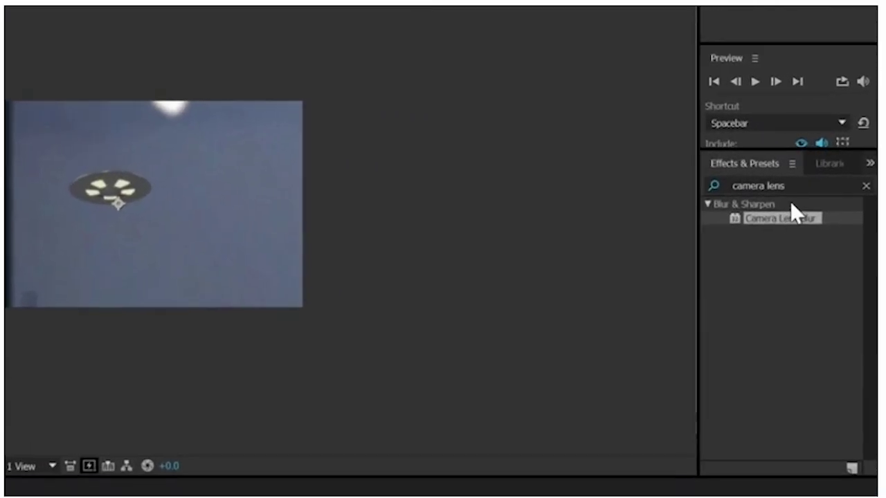
pyautogui.moveTo(796, 186); pyautogui.dragTo(661, 197)
pyautogui.write('wiggle')
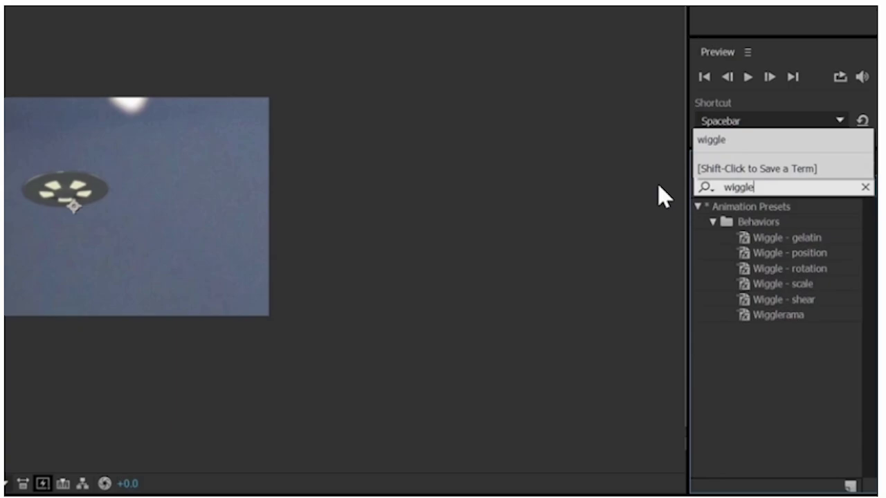
pyautogui.click(744, 258)
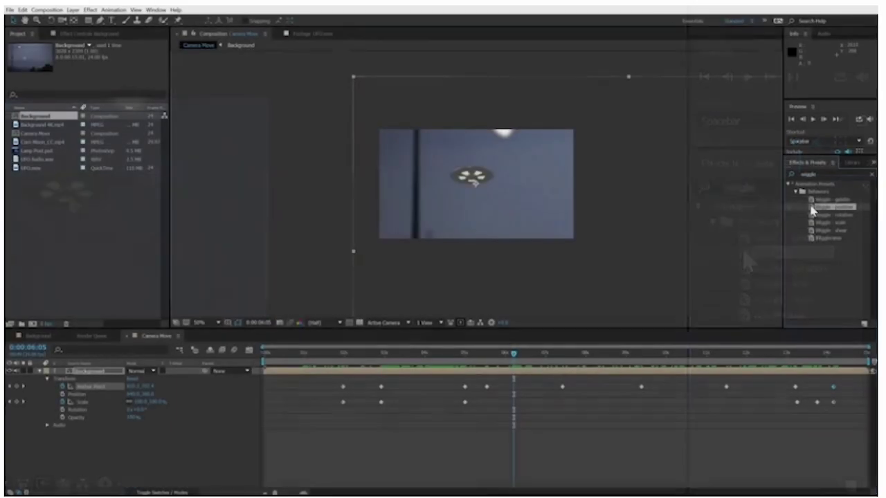
pyautogui.moveTo(814, 210); pyautogui.dragTo(394, 377)
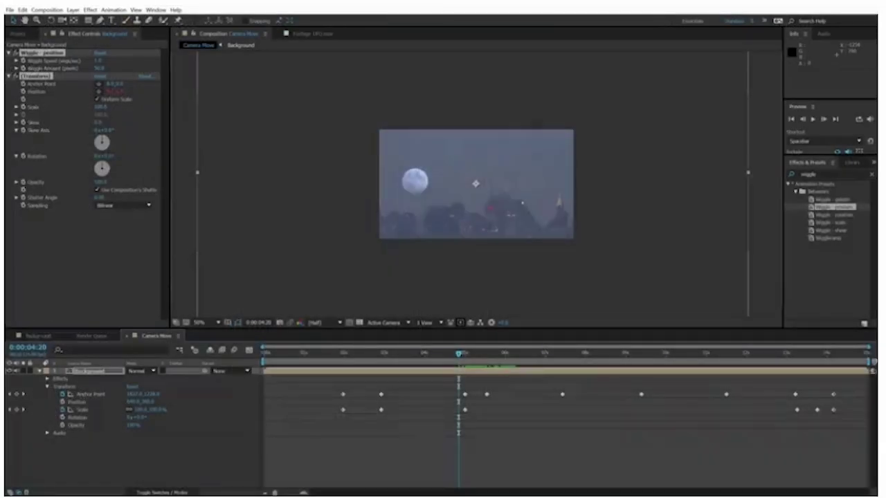
# - Keyframe the Background layer's Wiggle Amount, setting it to 10 pixels around the five-second swing up to the UFO
pyautogui.moveTo(458, 354); pyautogui.dragTo(488, 362)
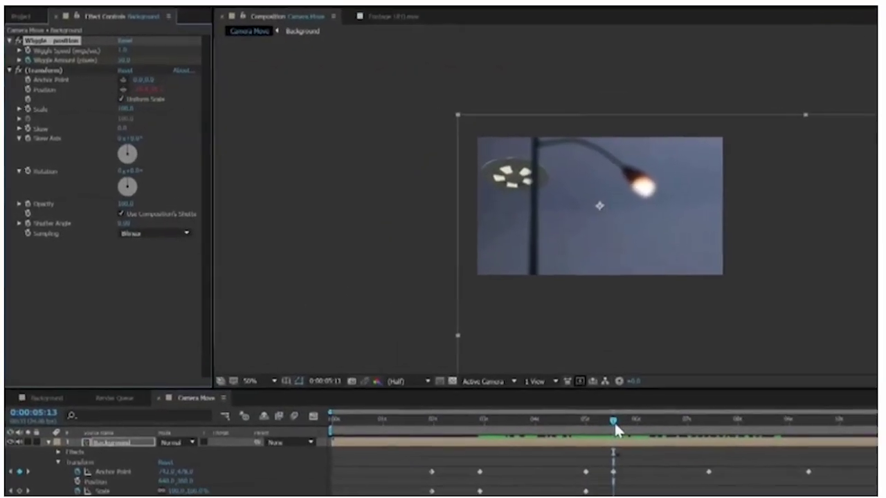
pyautogui.moveTo(486, 353); pyautogui.dragTo(471, 352)
pyautogui.moveTo(603, 429); pyautogui.dragTo(603, 429)
pyautogui.click(127, 59)
pyautogui.write('10')
pyautogui.press('Return')
pyautogui.moveTo(616, 438); pyautogui.dragTo(759, 448)
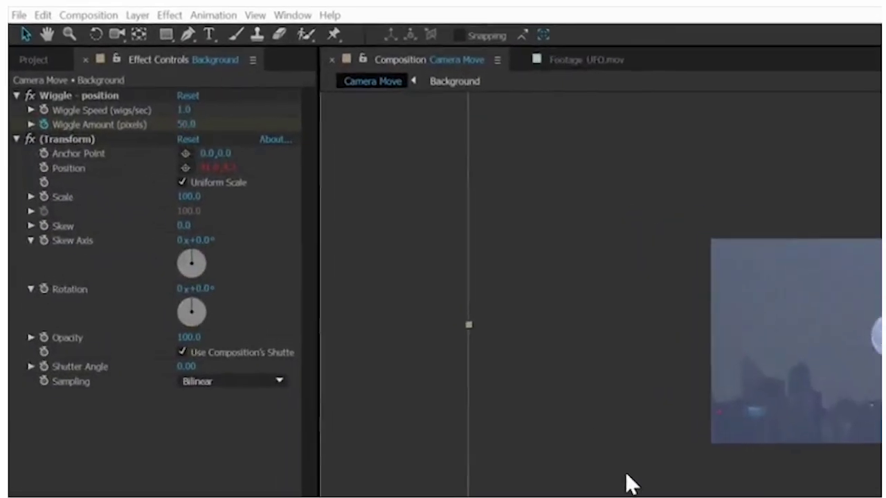
pyautogui.click(180, 15)
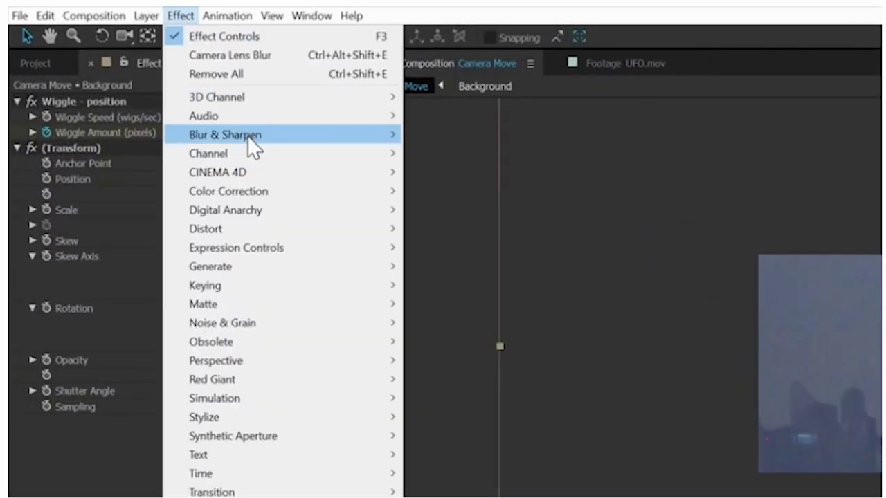
pyautogui.moveTo(247, 135)
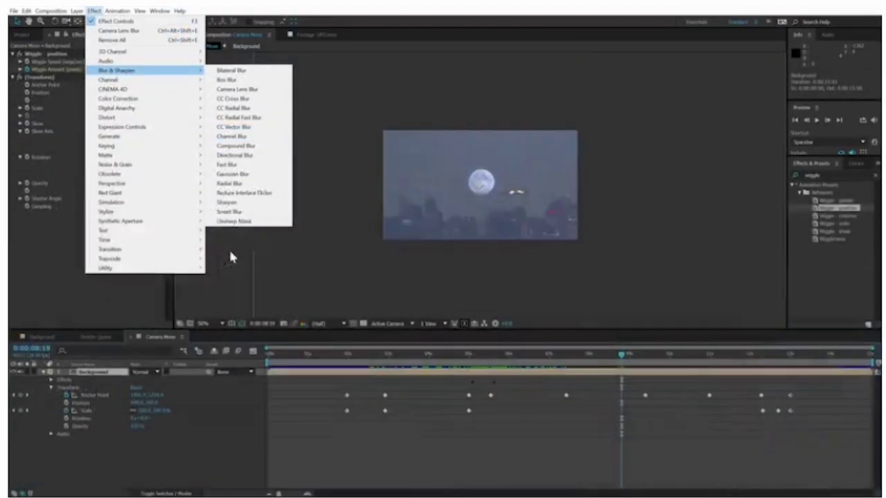
pyautogui.click(452, 496)
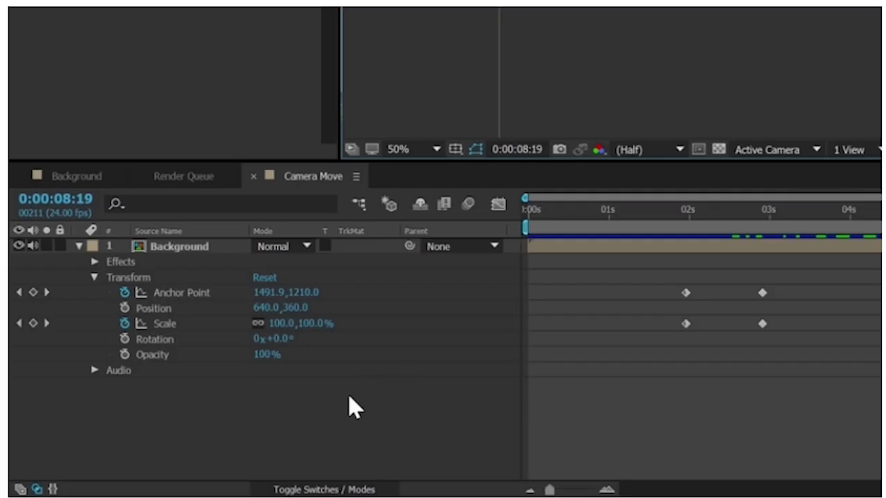
# - Enable motion blur for the Background layer and the composition, and check the blurred moon around 0:00:05:06 at 100%
pyautogui.click(324, 489)
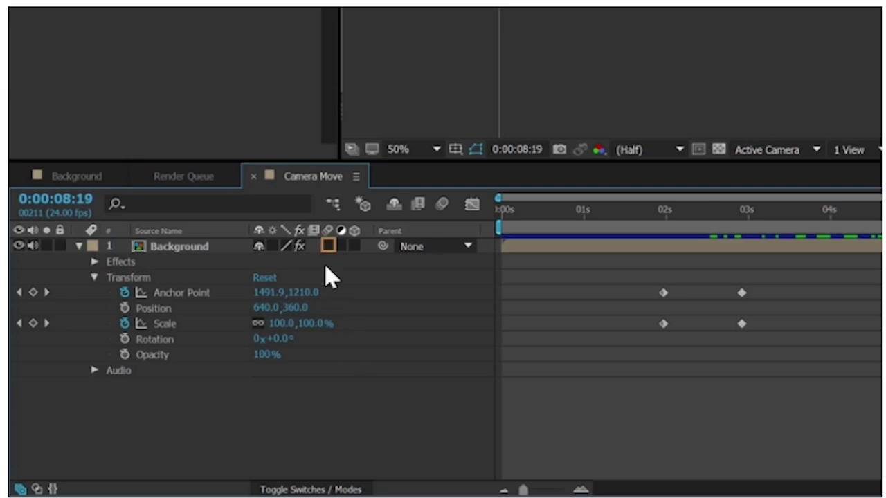
pyautogui.click(328, 247)
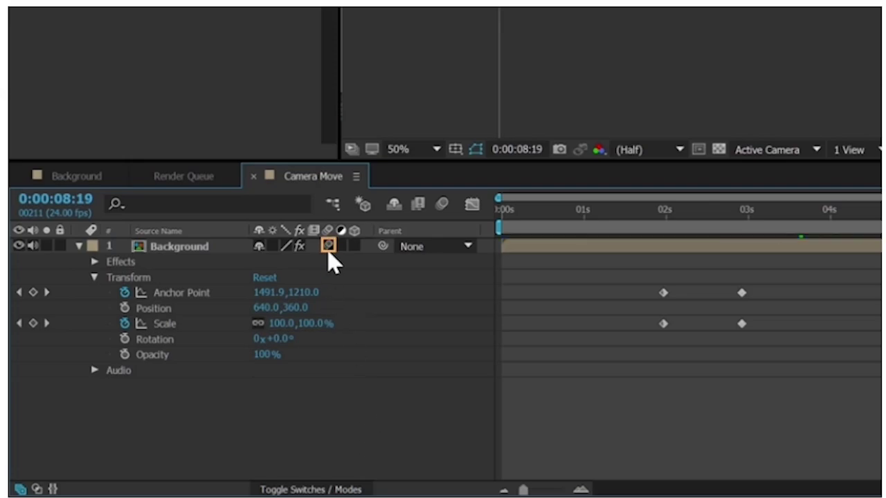
pyautogui.click(443, 204)
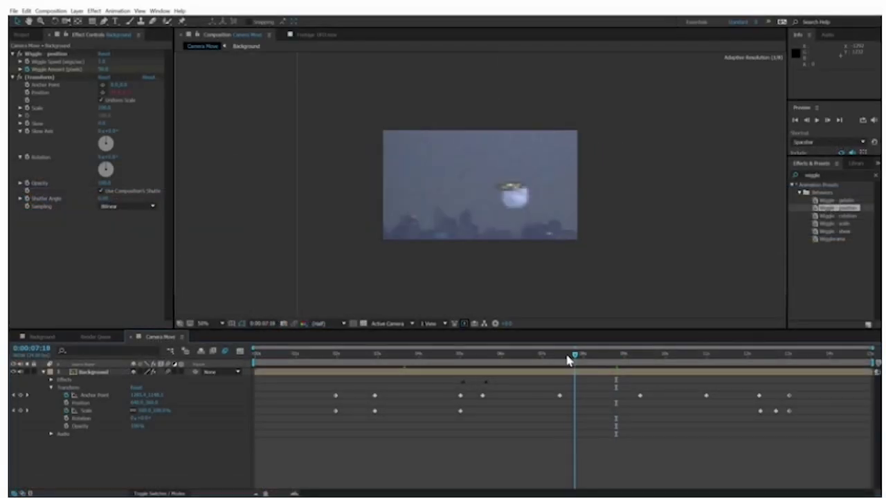
pyautogui.moveTo(572, 359); pyautogui.dragTo(468, 362)
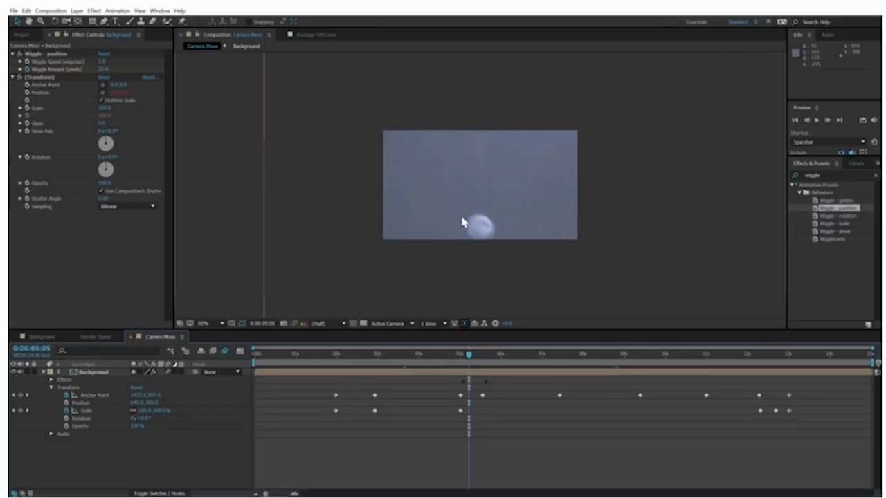
pyautogui.press('/')
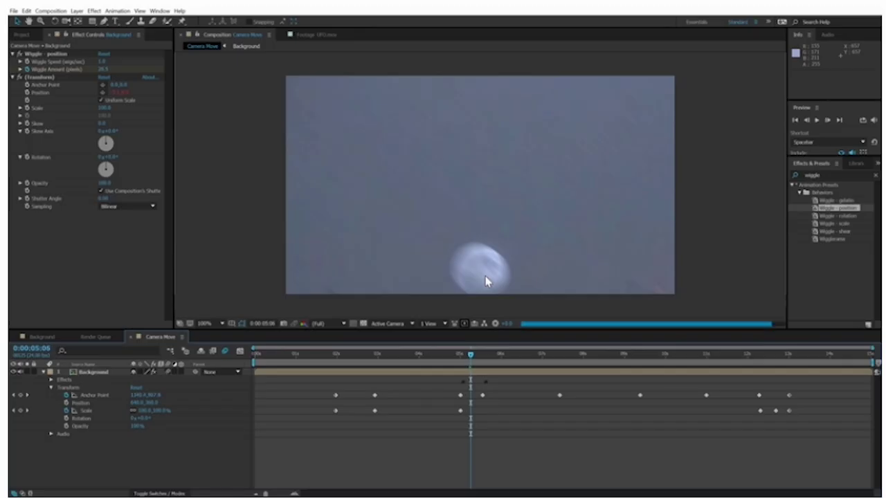
pyautogui.click(468, 357)
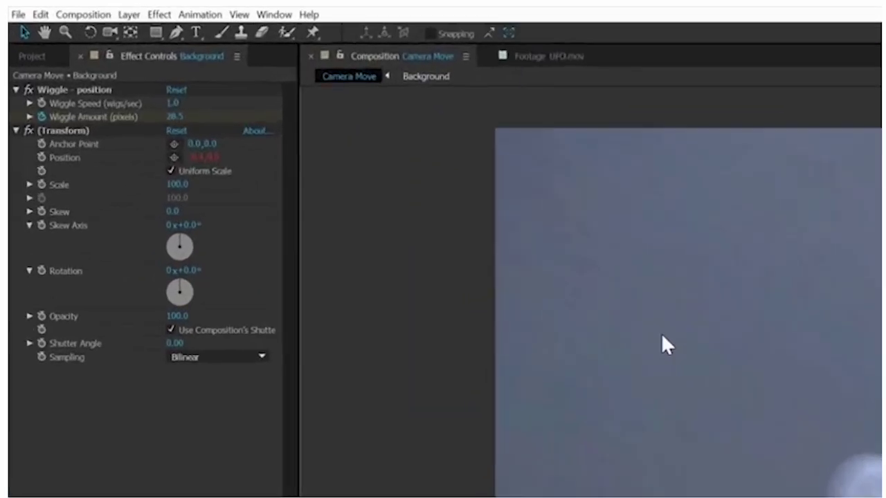
# - Add an adjustment layer above Background and compare the bounds of the two layers, leaving the adjustment layer selected
pyautogui.click(77, 11)
pyautogui.moveTo(83, 21)
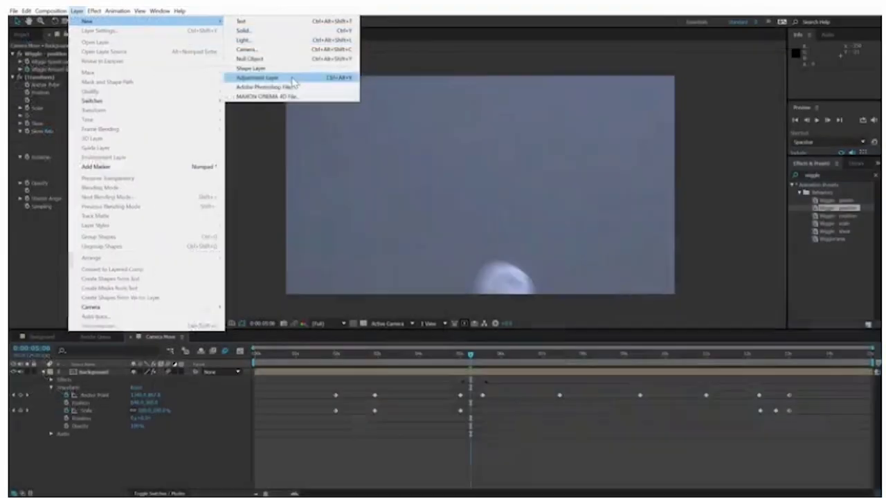
pyautogui.click(293, 81)
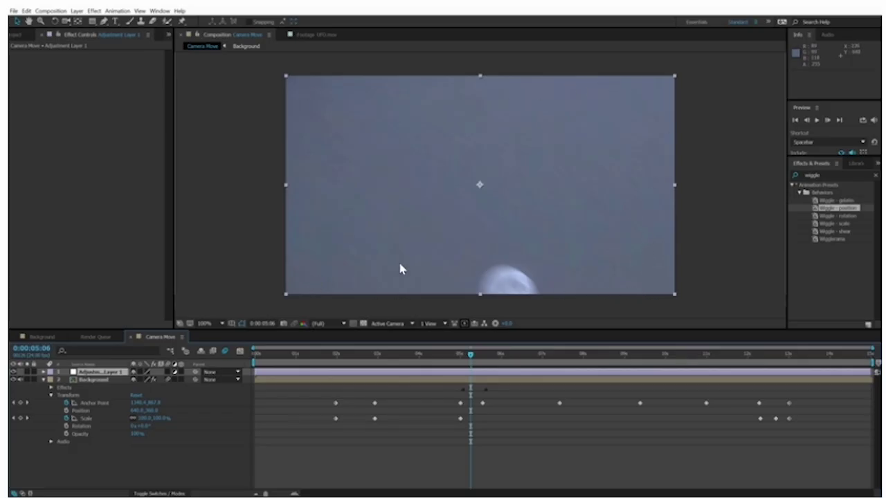
pyautogui.press(',')
pyautogui.press(',')
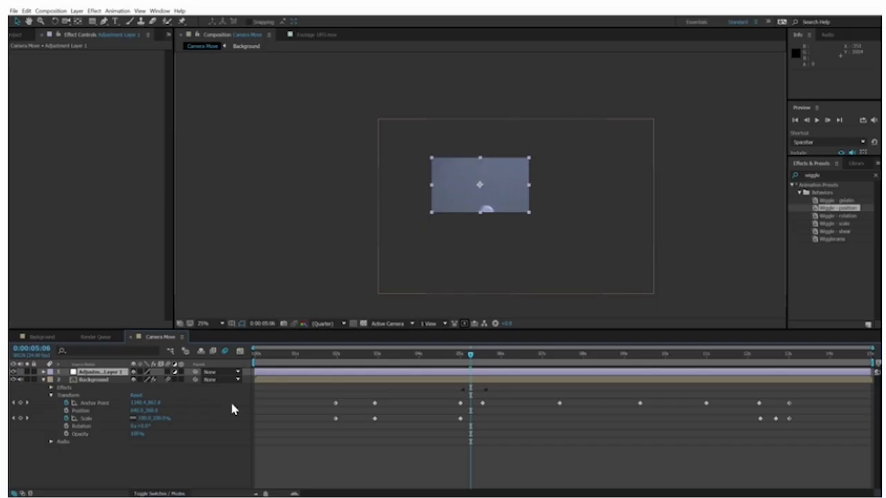
pyautogui.click(106, 379)
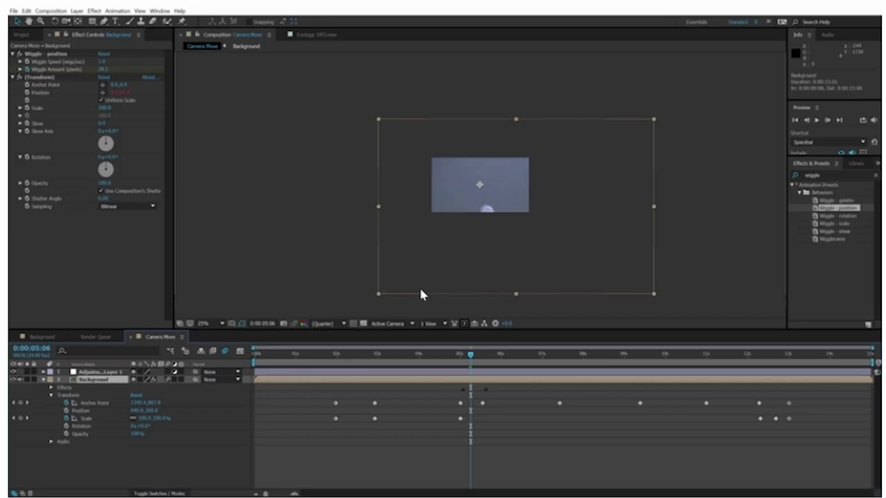
pyautogui.click(103, 373)
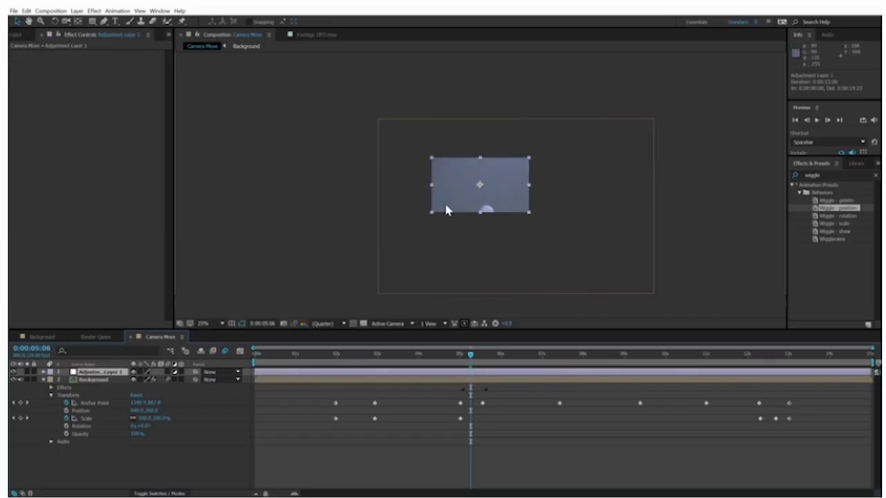
# - Search the effects for "camera lens", apply Camera Lens Blur to the adjustment layer and set its Blur Radius to 0
pyautogui.press('.')
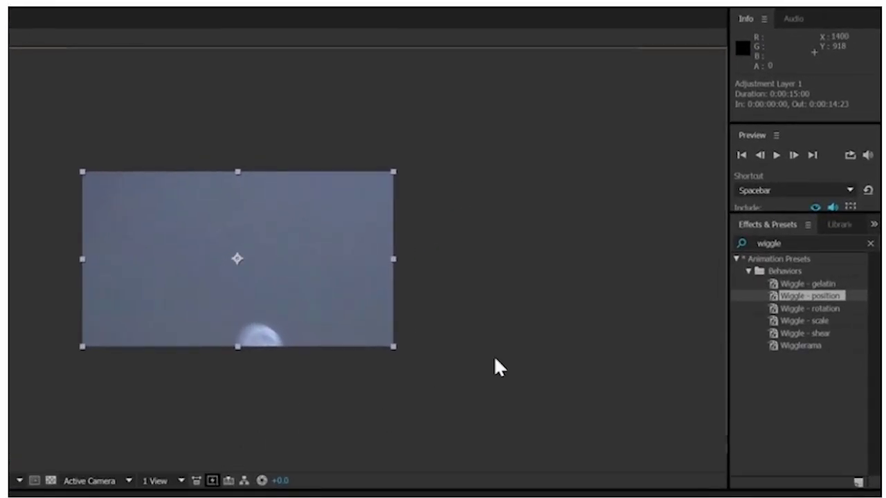
pyautogui.click(795, 242)
pyautogui.write('camera lens')
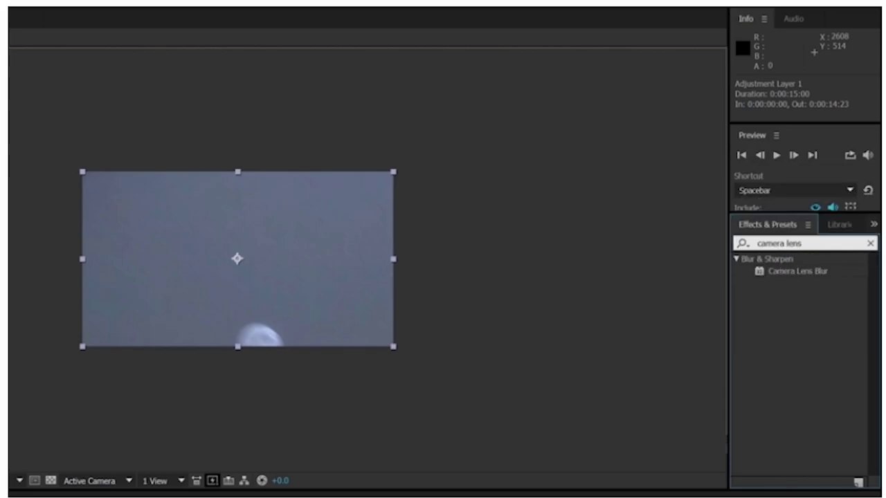
pyautogui.moveTo(768, 272); pyautogui.dragTo(326, 261)
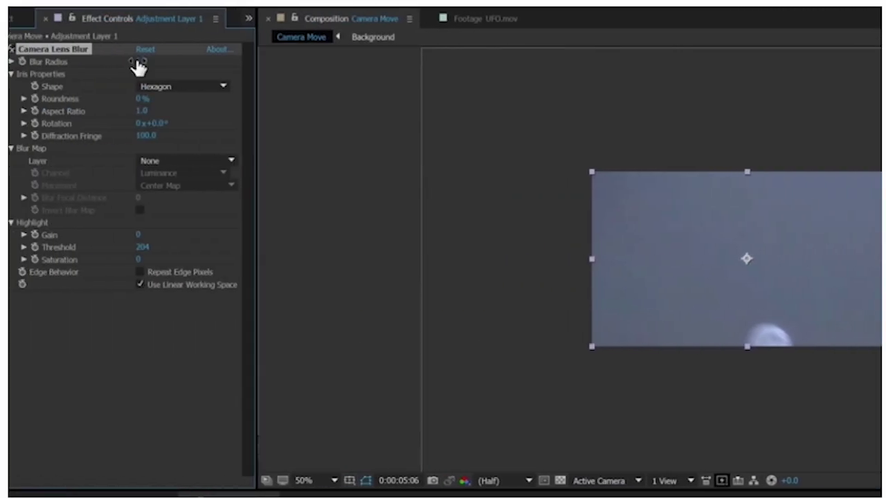
pyautogui.click(141, 62)
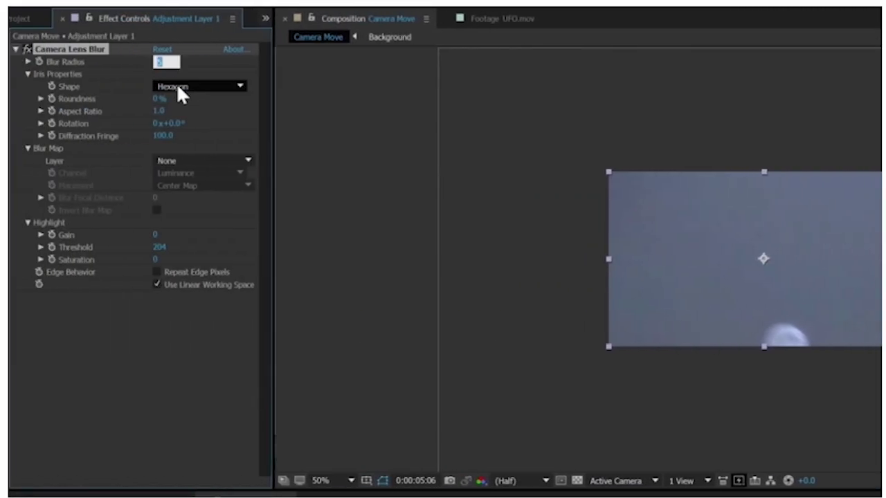
pyautogui.write('5')
pyautogui.press('Return')
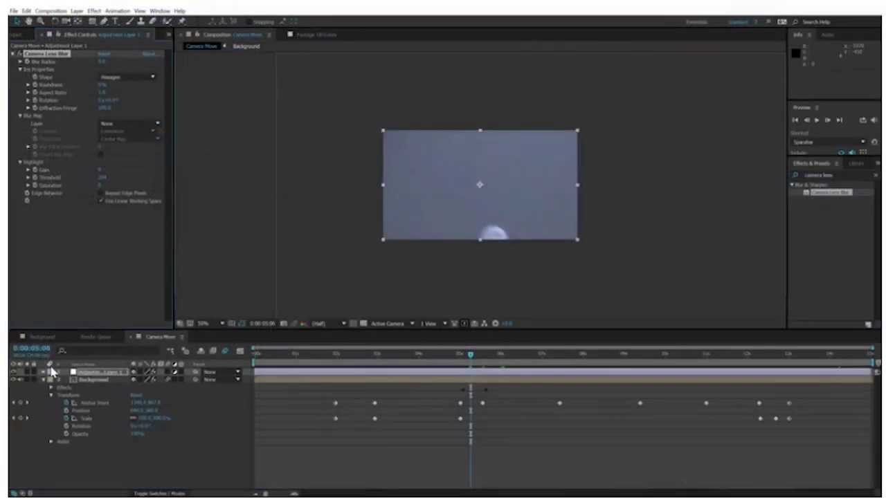
# - Expand the adjustment layer's Camera Lens Blur properties and start keyframing Blur Radius at 0:00:05:00
pyautogui.click(44, 372)
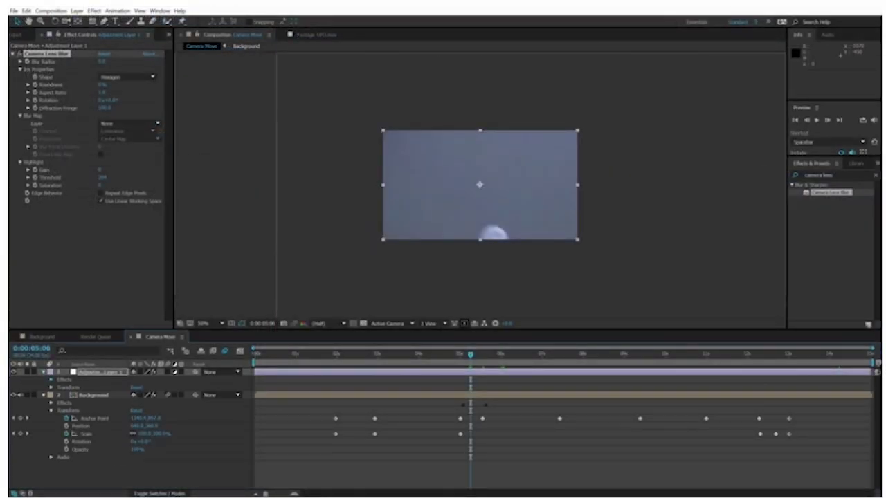
pyautogui.click(52, 380)
pyautogui.click(59, 387)
pyautogui.moveTo(468, 358)
pyautogui.mouseDown()
pyautogui.moveTo(455, 358)
pyautogui.moveTo(476, 358)
pyautogui.moveTo(460, 362)
pyautogui.mouseUp()
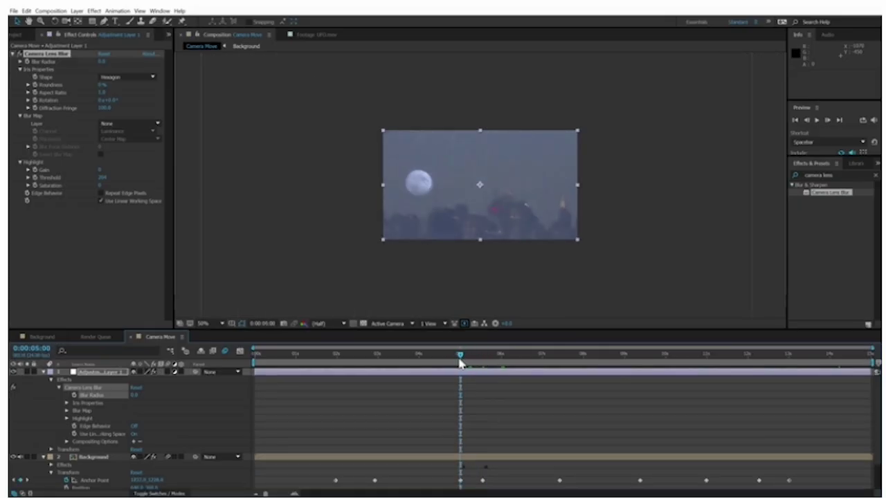
pyautogui.click(27, 61)
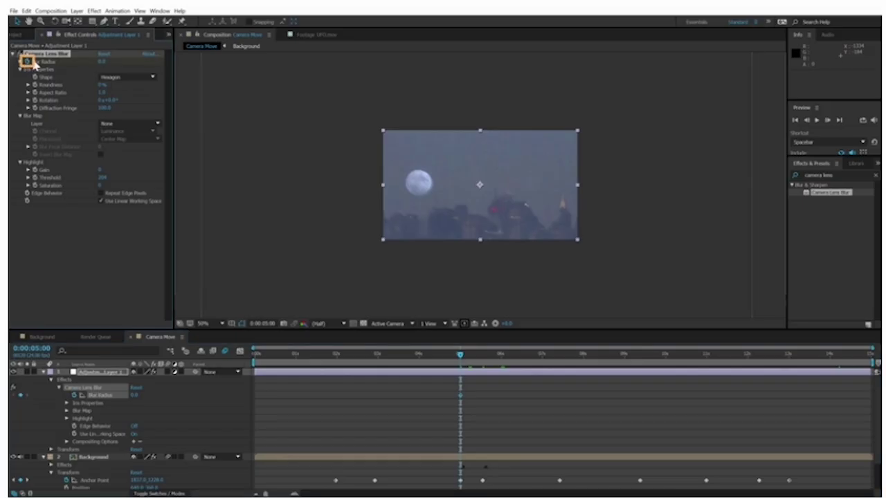
# - Keyframe Blur Radius to 40 at 0:00:05:13 and back to 0 just past the six-second mark
pyautogui.moveTo(461, 356); pyautogui.dragTo(482, 360)
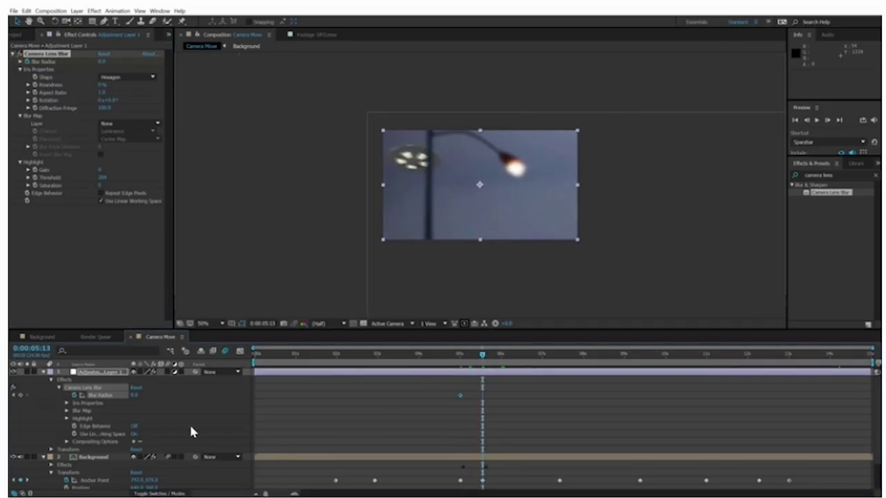
pyautogui.click(134, 394)
pyautogui.write('40')
pyautogui.press('Return')
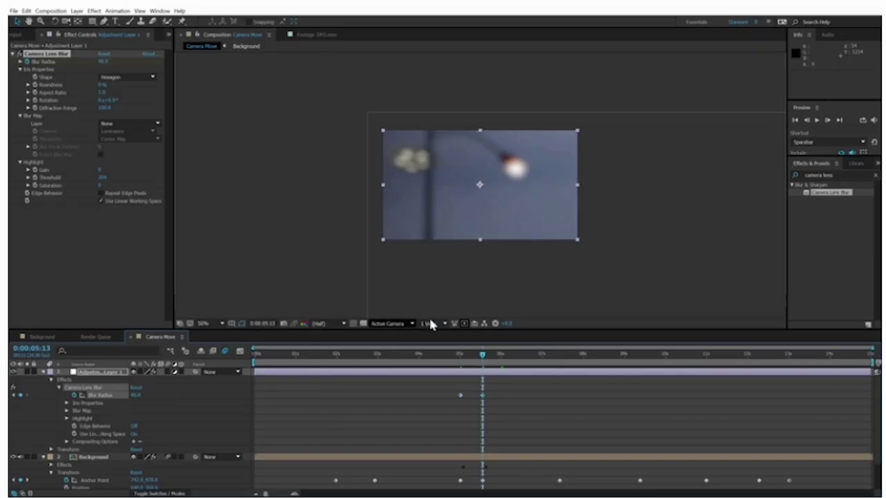
pyautogui.moveTo(482, 359); pyautogui.dragTo(511, 367)
pyautogui.click(138, 395)
pyautogui.write('0')
pyautogui.press('Return')
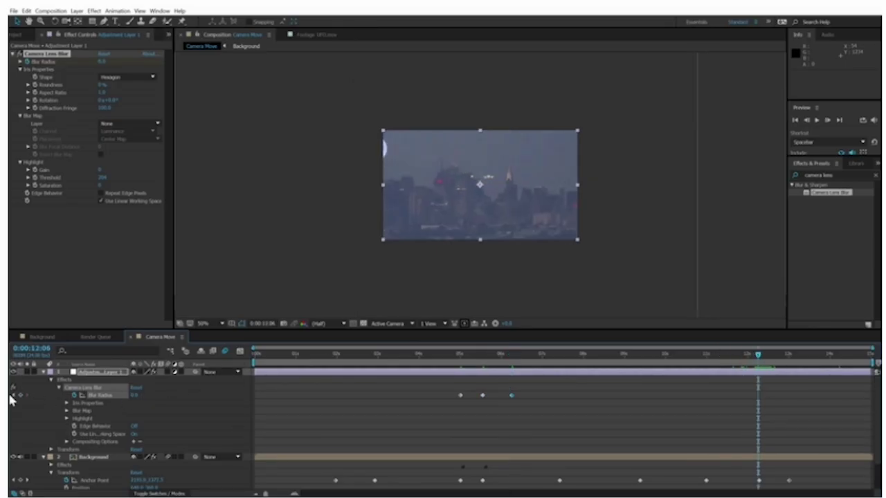
# - After a Blur Radius keyframe of 0 at 0:00:12:06, set 15 at about 0:00:13:00 and 0 at 0:00:13:21
pyautogui.click(789, 354)
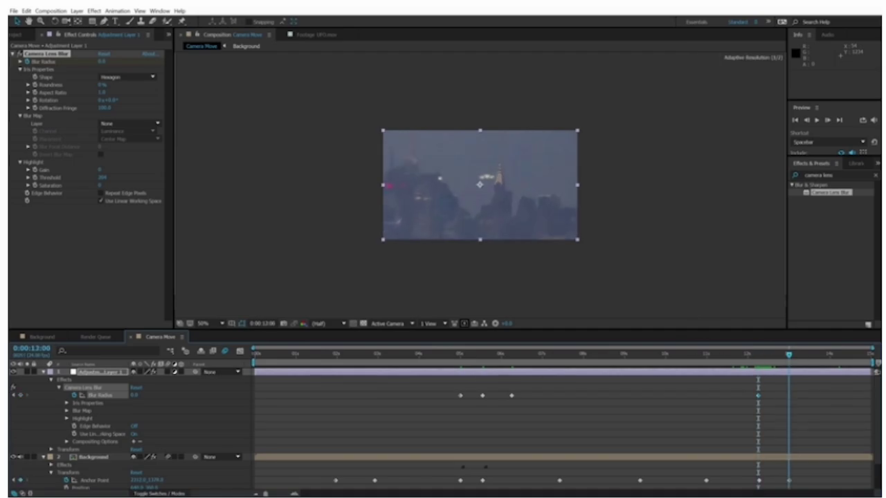
pyautogui.click(134, 395)
pyautogui.write('15')
pyautogui.press('Return')
pyautogui.click(823, 354)
pyautogui.click(135, 395)
pyautogui.write('0')
pyautogui.press('Return')
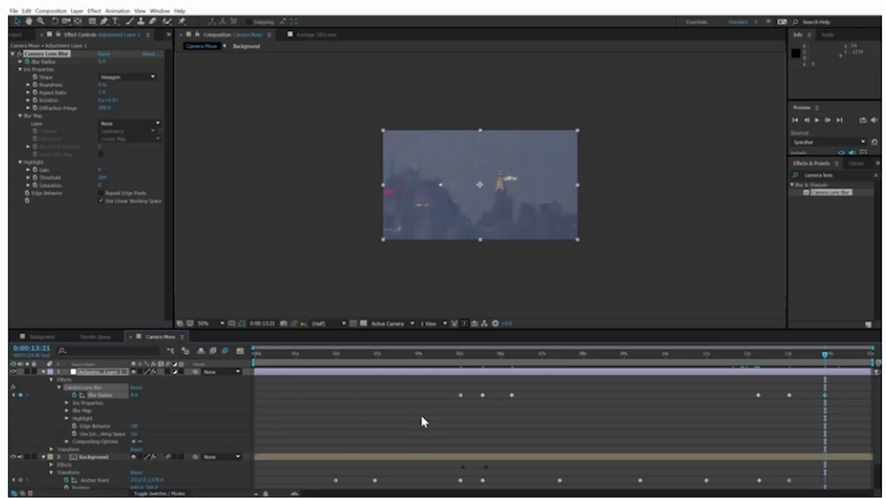
# - Show only the keyframed properties and copy the Blur Radius keyframe at 0:00:05:13 to 0:00:05:19
pyautogui.press('u')
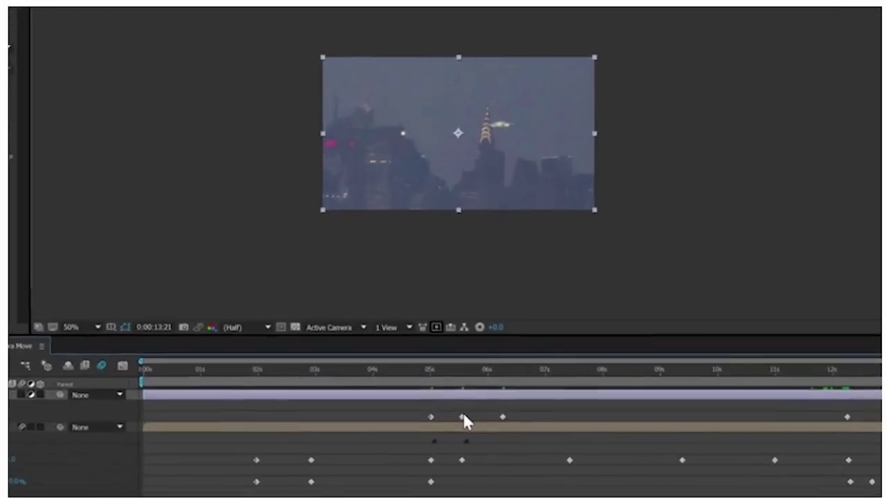
pyautogui.click(451, 431)
pyautogui.click(466, 379)
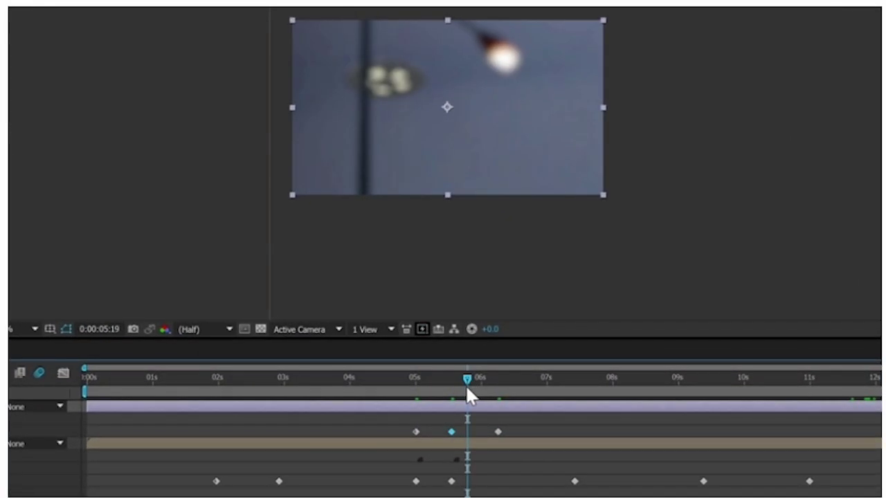
pyautogui.hotkey('ctrl', 'v')
pyautogui.moveTo(467, 379); pyautogui.dragTo(517, 414)
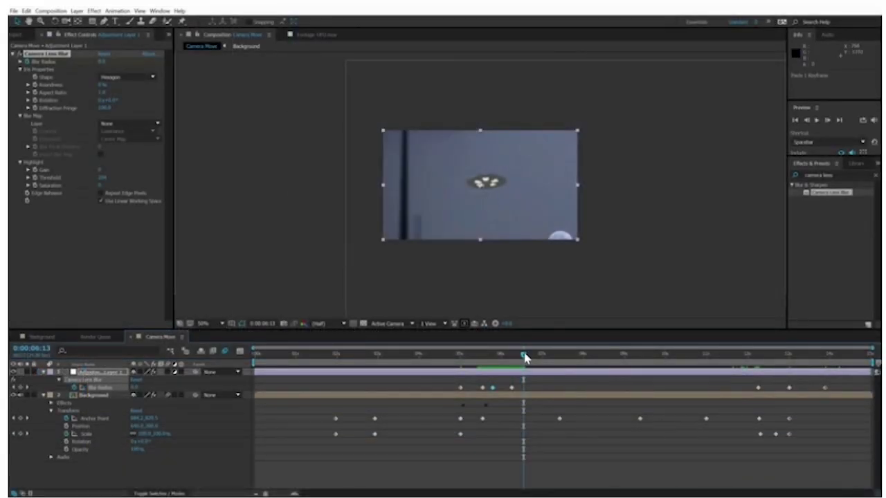
# - Preview the frame at 0:00:08:17 and set Camera Lens Blur's Highlight Gain to 10 and Threshold to 61
pyautogui.moveTo(525, 357); pyautogui.dragTo(614, 379)
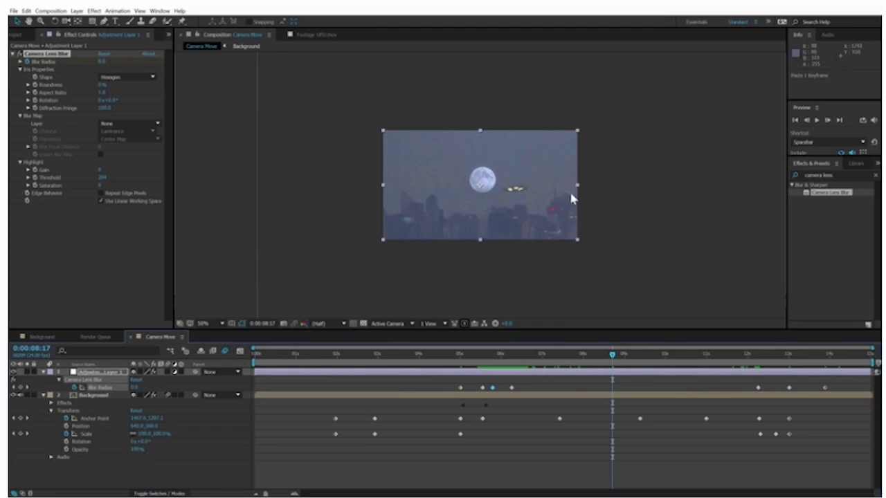
pyautogui.press('.')
pyautogui.press('.')
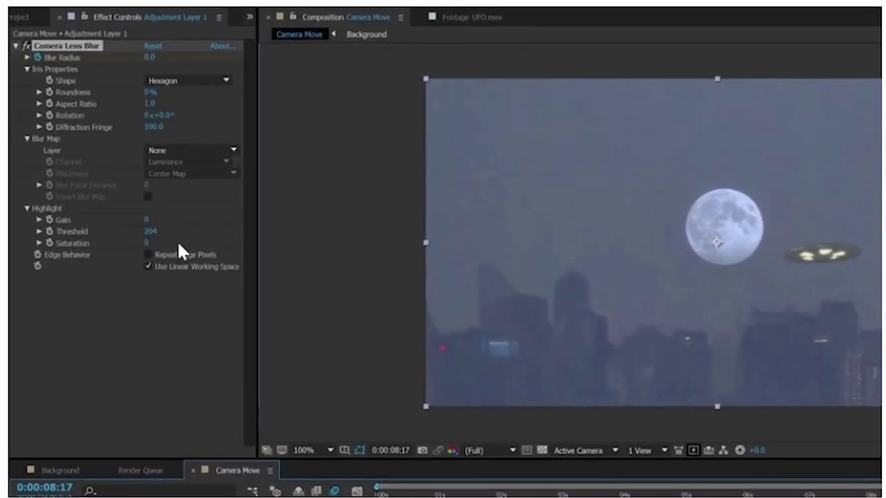
pyautogui.click(146, 220)
pyautogui.write('10')
pyautogui.press('Return')
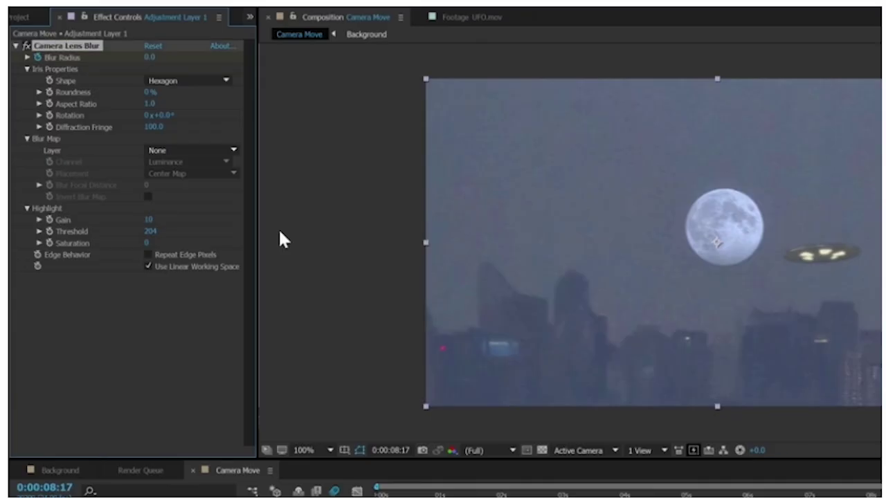
pyautogui.moveTo(151, 232); pyautogui.dragTo(119, 236)
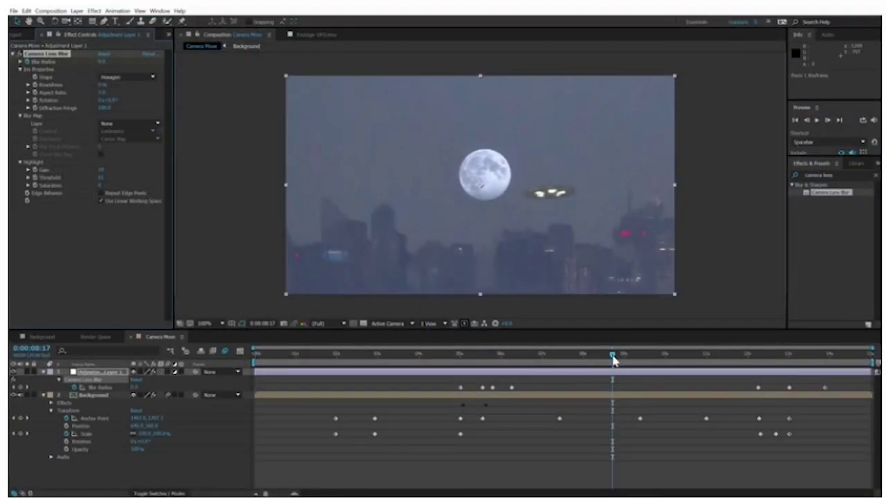
# - Keyframe Camera Lens Blur's Highlight Gain at 10 on 0:00:12:17 and at 50 on 0:00:13:00
pyautogui.moveTo(613, 360); pyautogui.dragTo(791, 361)
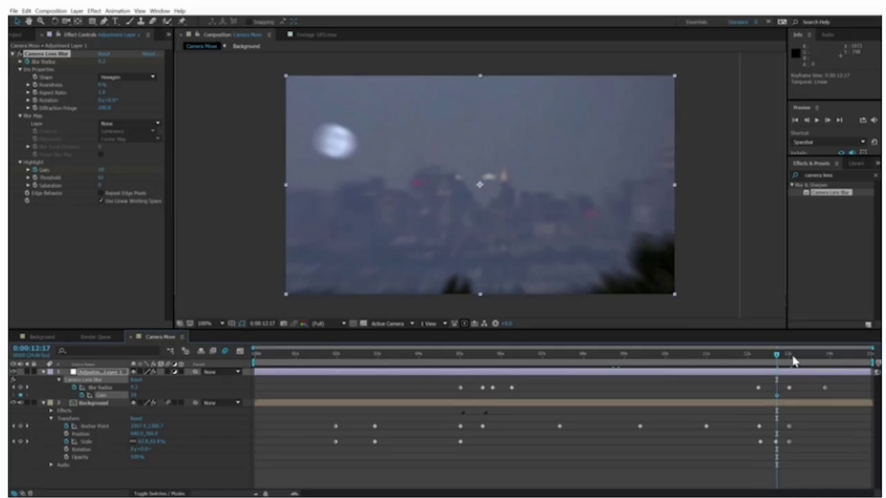
pyautogui.click(791, 357)
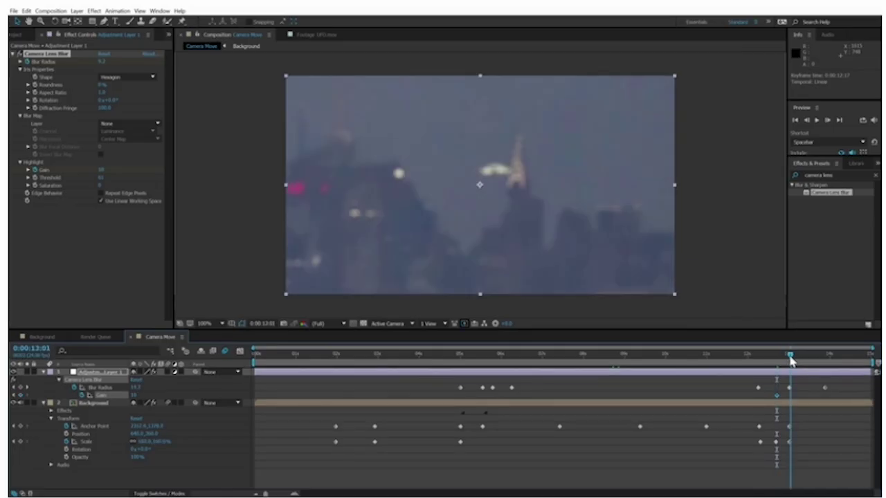
pyautogui.click(102, 170)
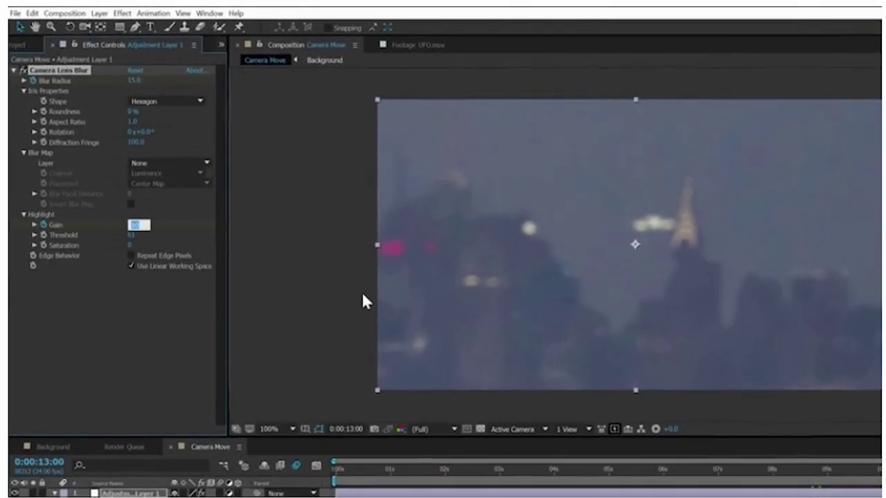
pyautogui.write('50')
pyautogui.press('Return')
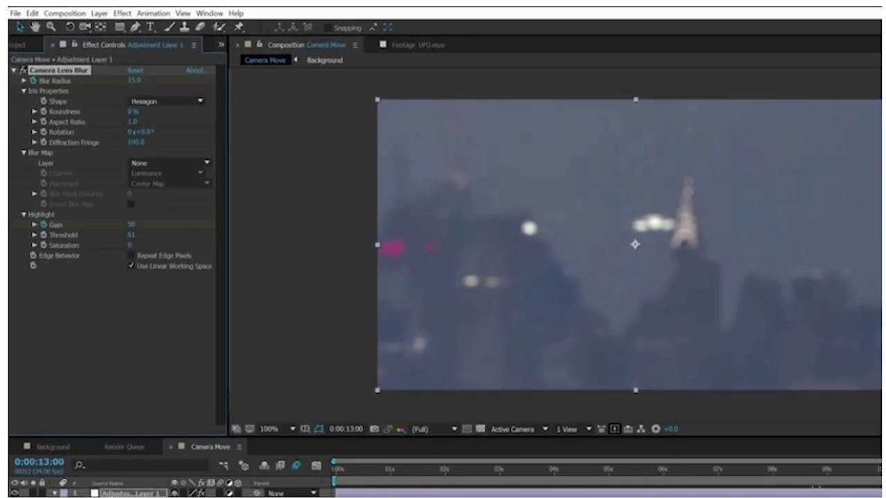
pyautogui.press('space')
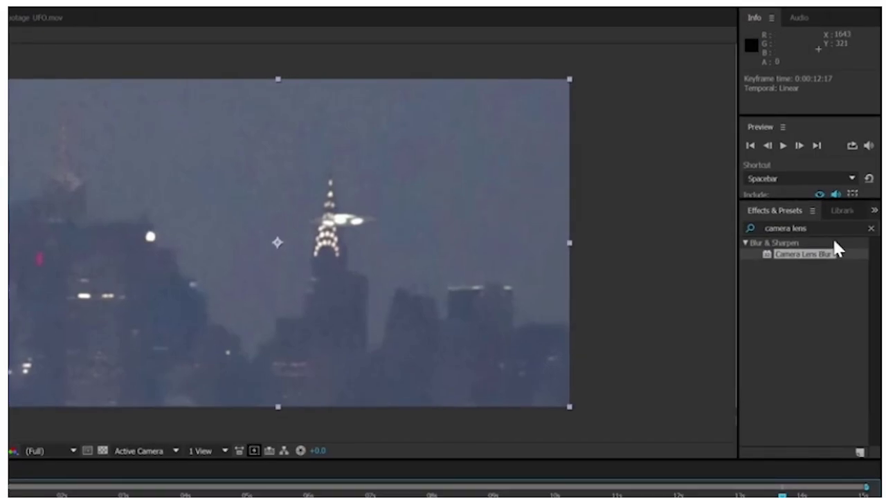
# - Search the effects for "photo", apply Photo Filter to the adjustment layer and set it to Cooling Filter (80) with 20% Density
pyautogui.hotkey('ctrl', '5')
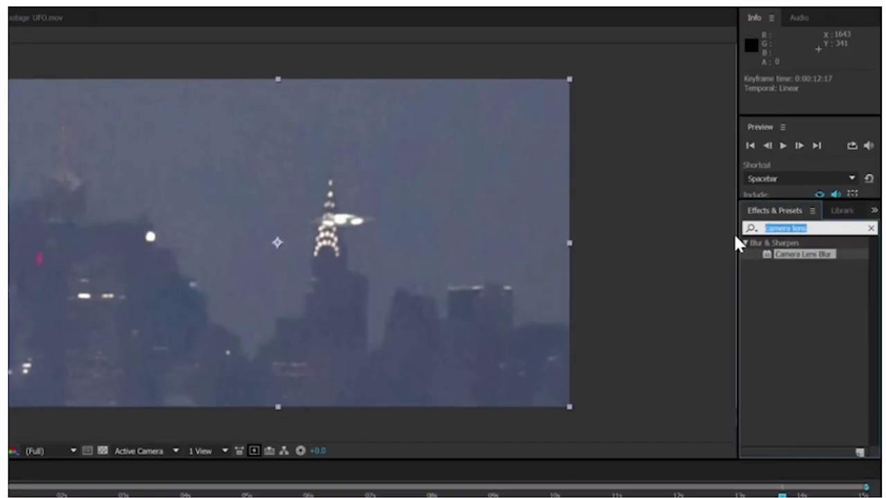
pyautogui.write('photo')
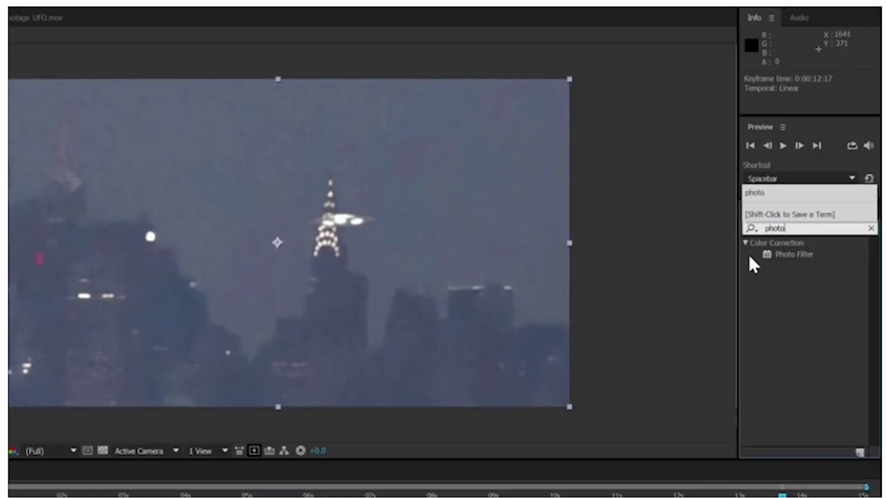
pyautogui.moveTo(768, 254); pyautogui.dragTo(518, 257)
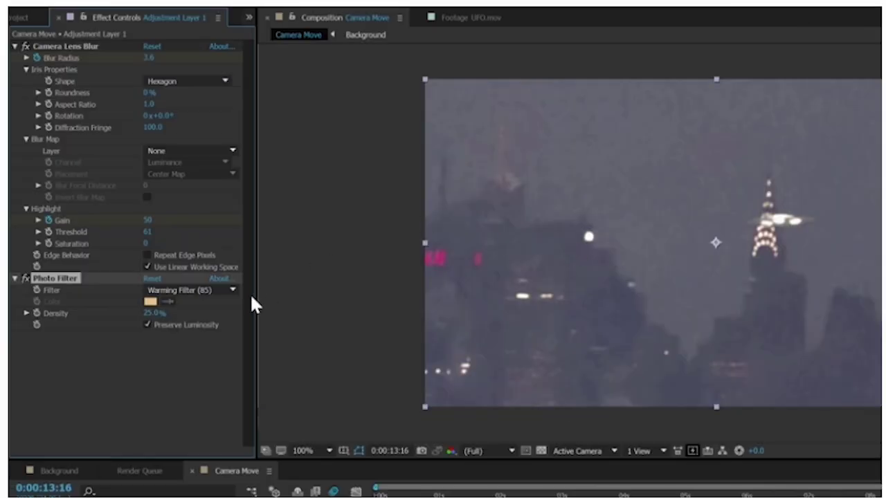
pyautogui.click(213, 290)
pyautogui.click(200, 346)
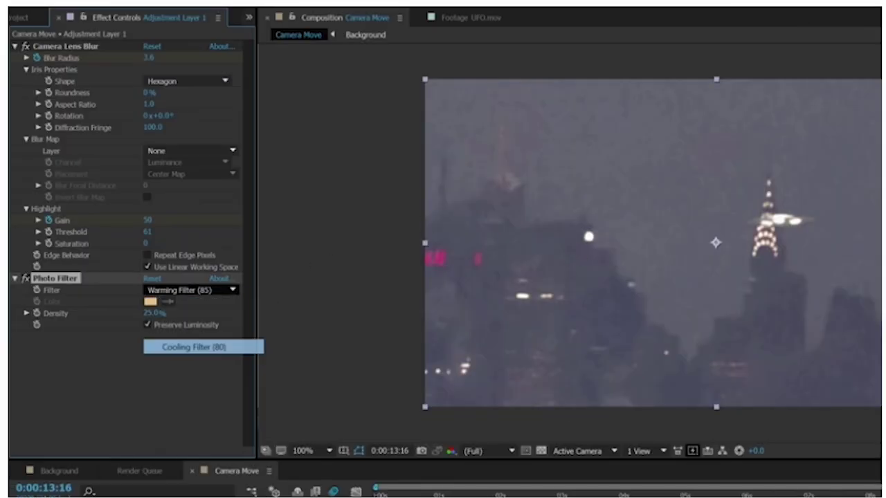
pyautogui.click(149, 315)
pyautogui.write('20')
pyautogui.press('Return')
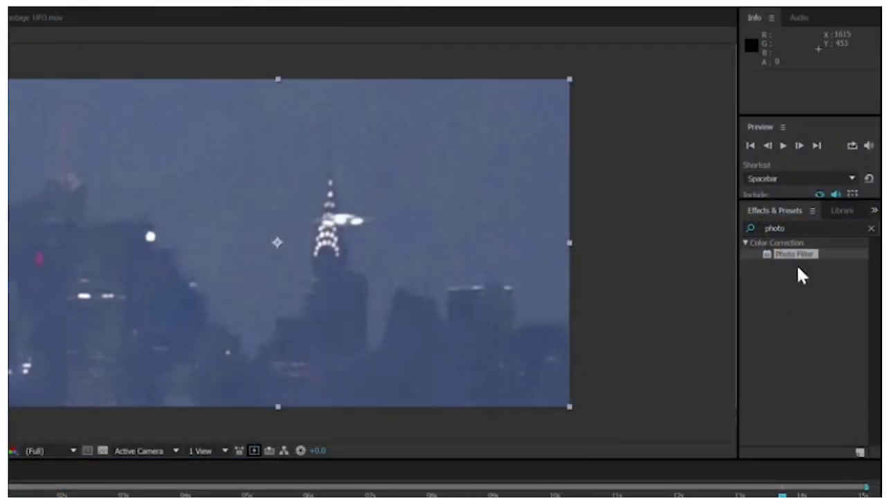
# - Search the effects for "noise", apply Noise to the adjustment layer and set the Amount of Noise to 10%
pyautogui.click(758, 230)
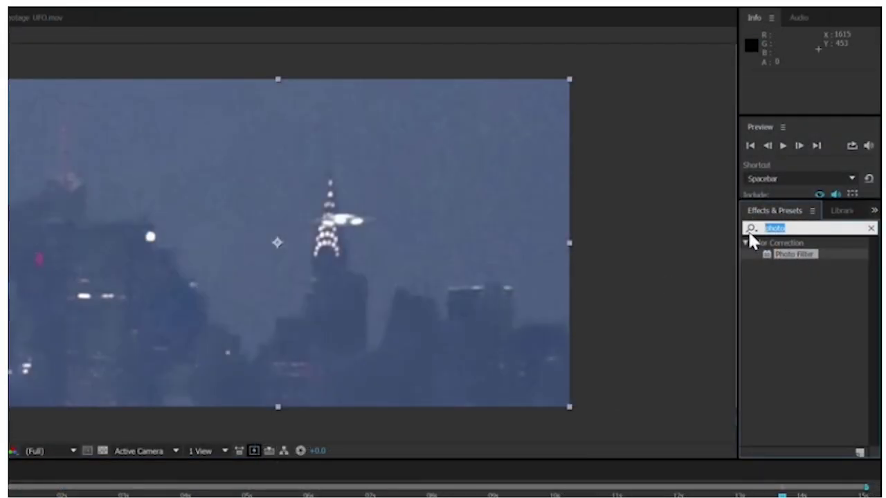
pyautogui.write('noise')
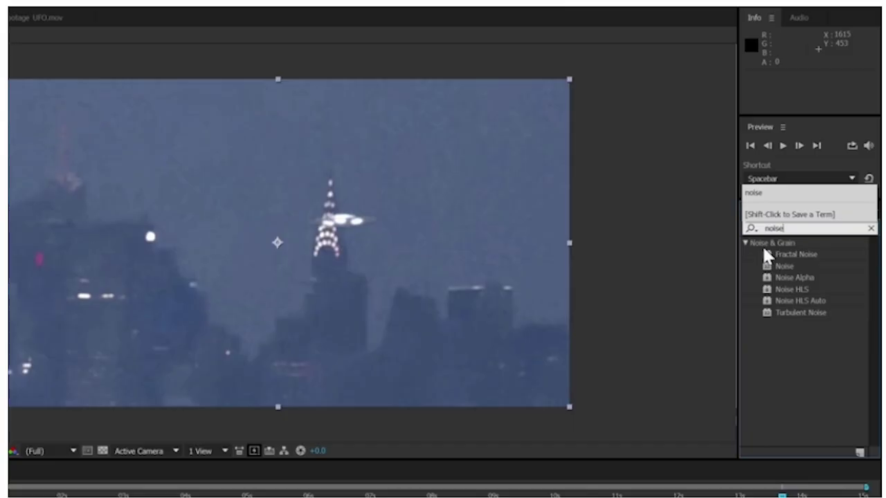
pyautogui.moveTo(768, 267); pyautogui.dragTo(434, 248)
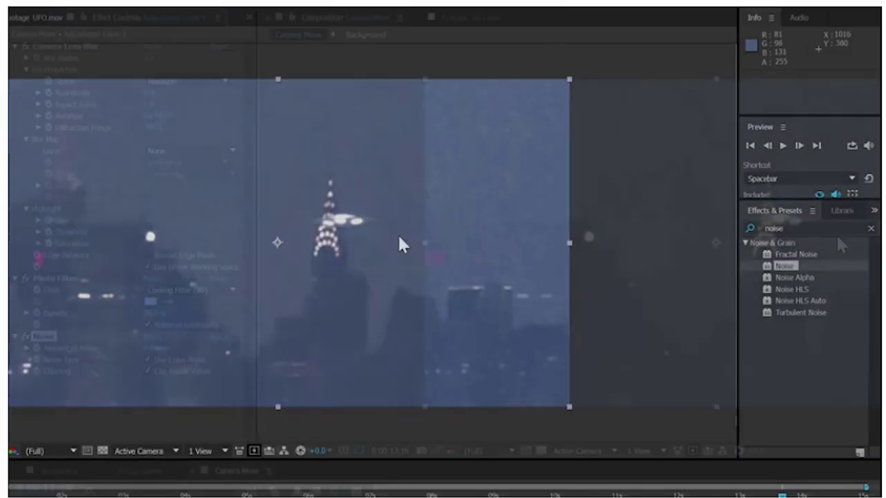
pyautogui.click(147, 348)
pyautogui.write('10')
pyautogui.press('Return')
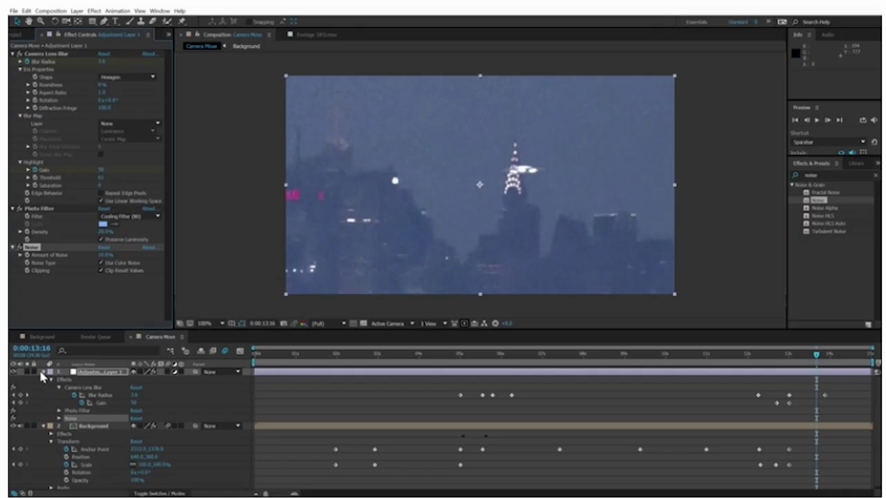
# - Collapse both layers' properties and add UFO Audio.wav to the Camera Move timeline below the Background layer
pyautogui.click(42, 372)
pyautogui.click(44, 380)
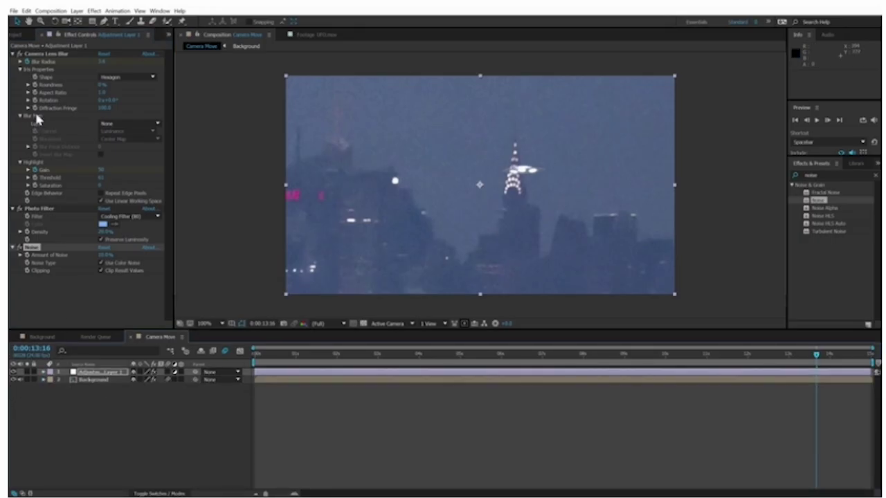
pyautogui.click(17, 35)
pyautogui.moveTo(35, 169); pyautogui.dragTo(115, 406)
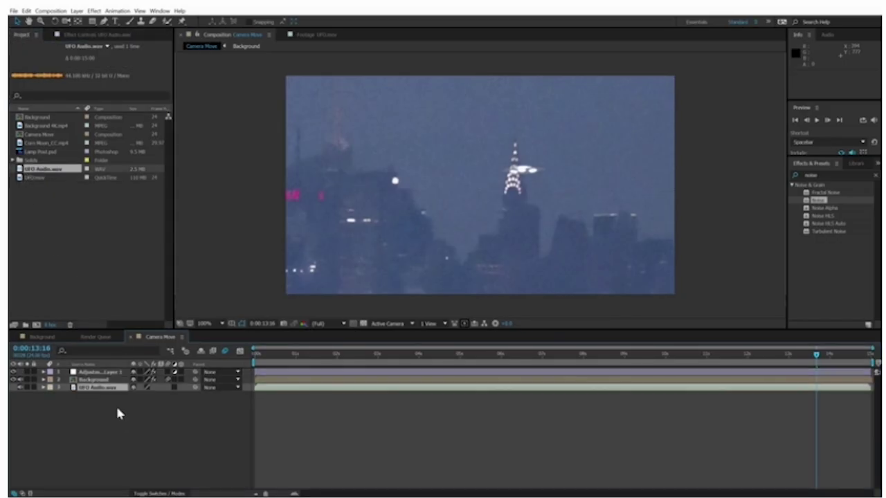
pyautogui.moveTo(798, 357); pyautogui.dragTo(502, 363)
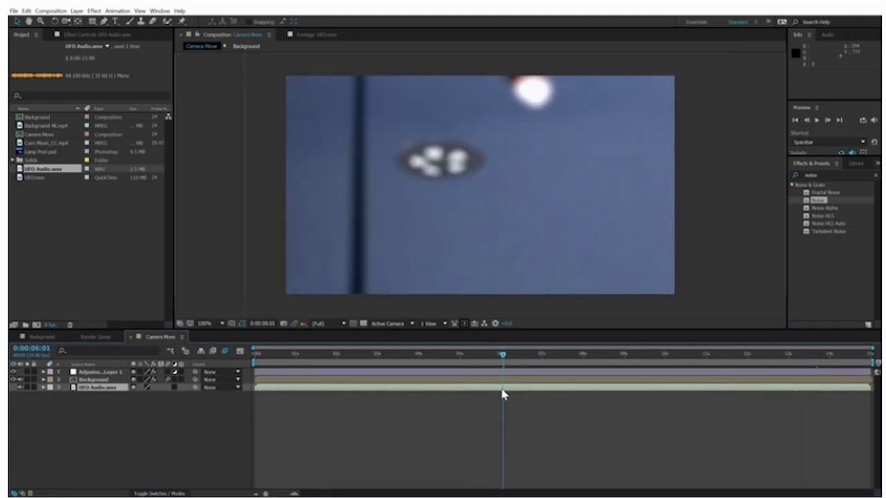
# - Add the Camera Move composition to the Render Queue
pyautogui.click(13, 11)
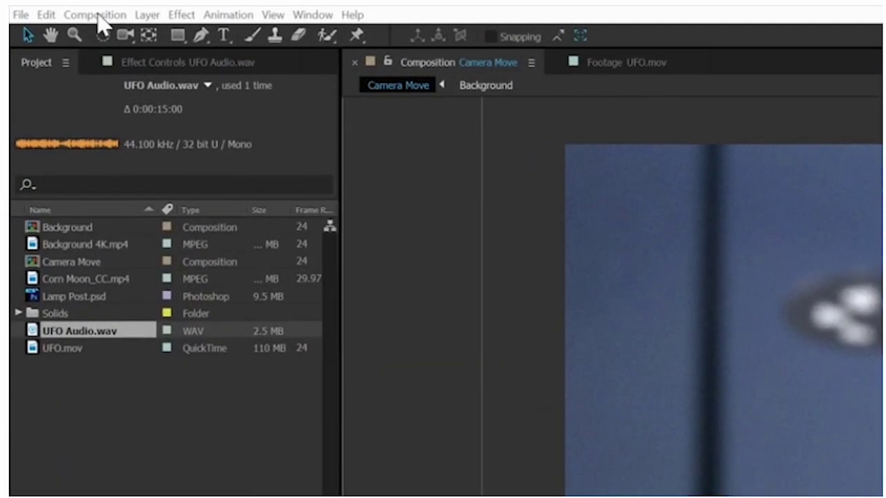
pyautogui.click(97, 16)
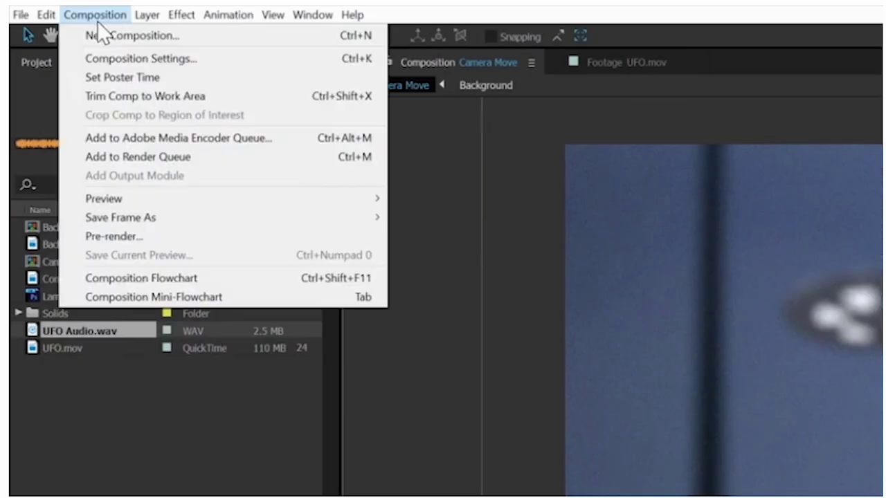
pyautogui.click(125, 155)
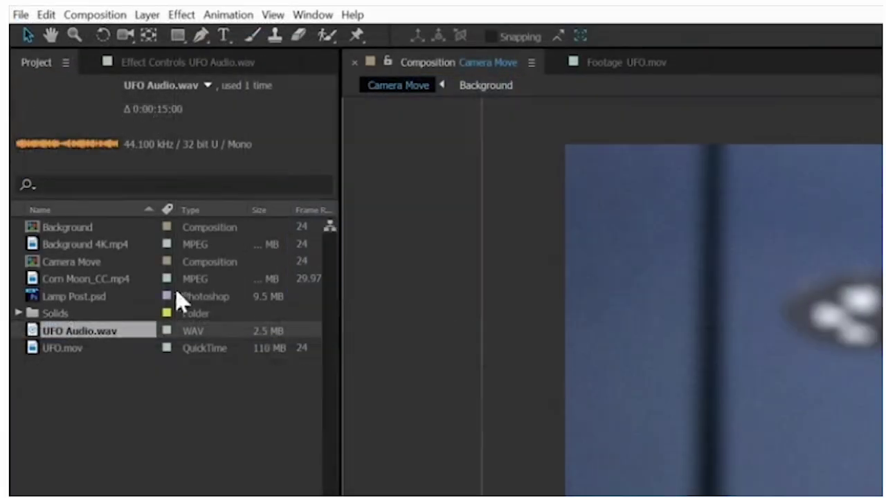
# - Select the Camera Move composition in the project and send it to the Adobe Media Encoder queue
pyautogui.click(61, 134)
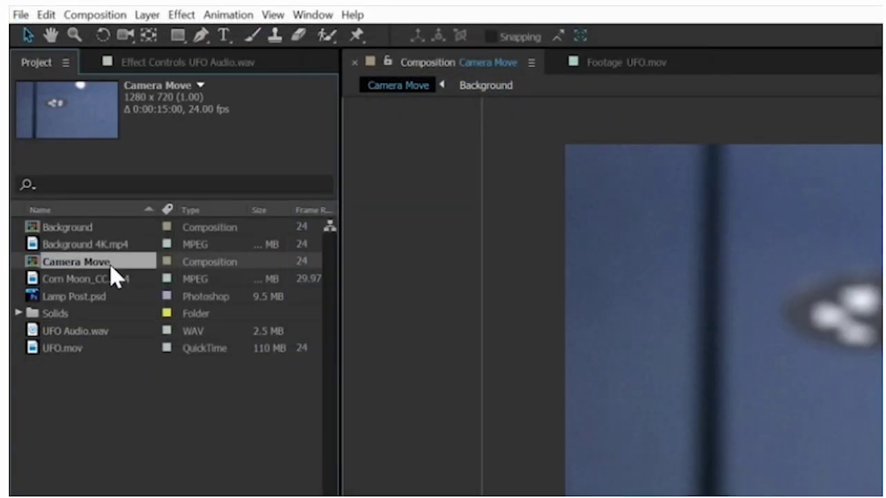
pyautogui.click(114, 16)
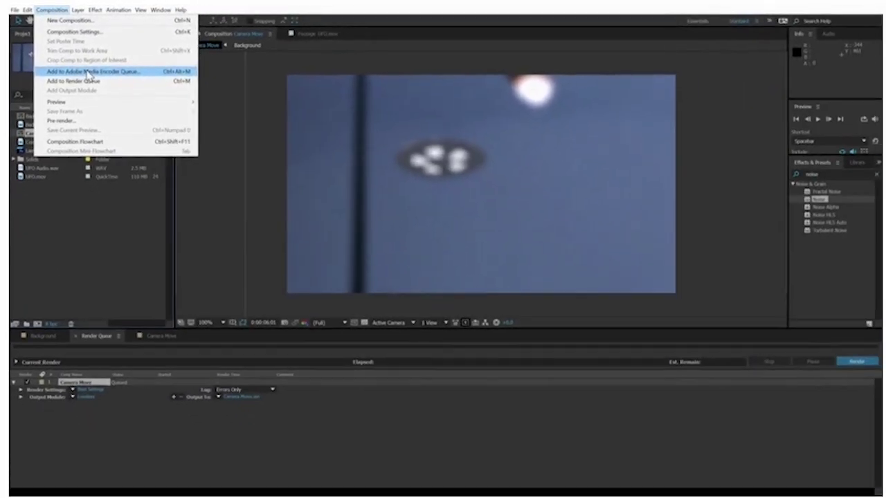
pyautogui.click(89, 72)
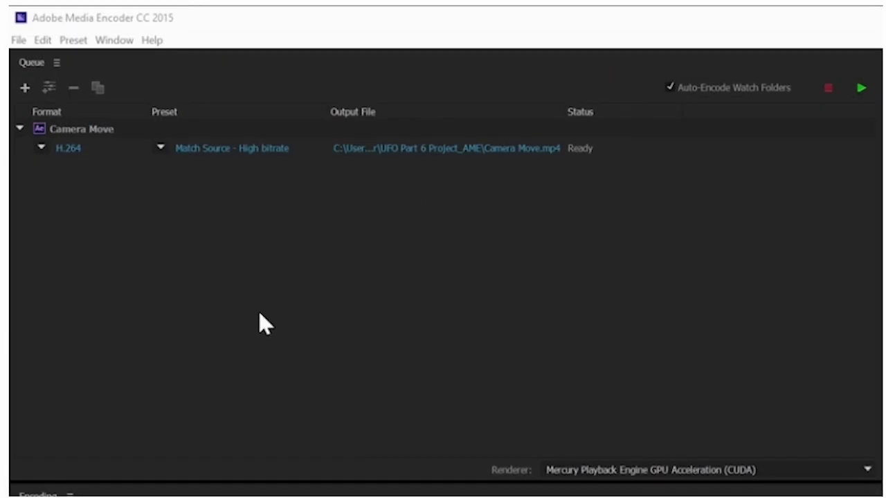
# - Accept the H.264 export settings for Camera Move and save its output file under the name UFO Final
pyautogui.click(71, 148)
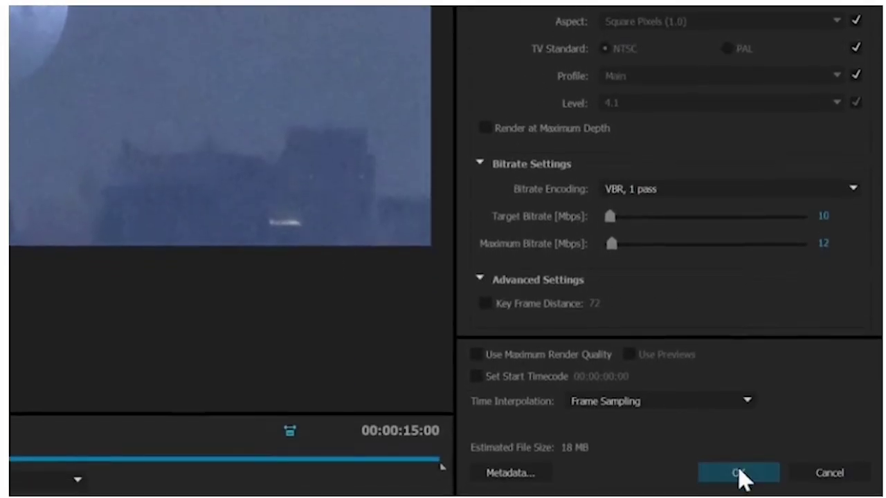
pyautogui.click(741, 476)
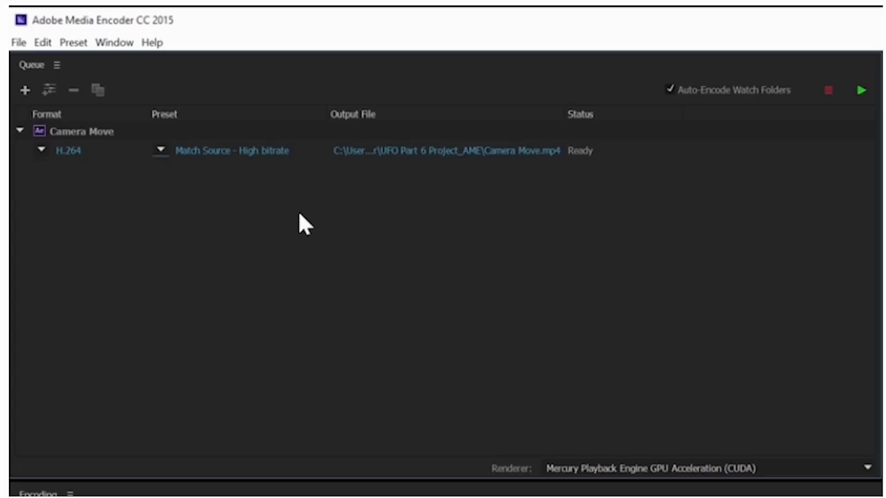
pyautogui.click(393, 150)
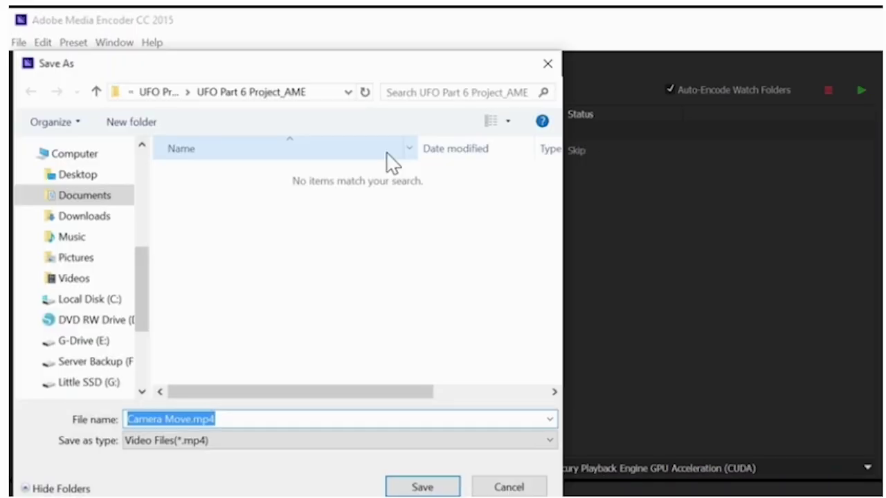
pyautogui.moveTo(128, 419); pyautogui.dragTo(192, 420)
pyautogui.write('UFO Final')
pyautogui.click(422, 487)
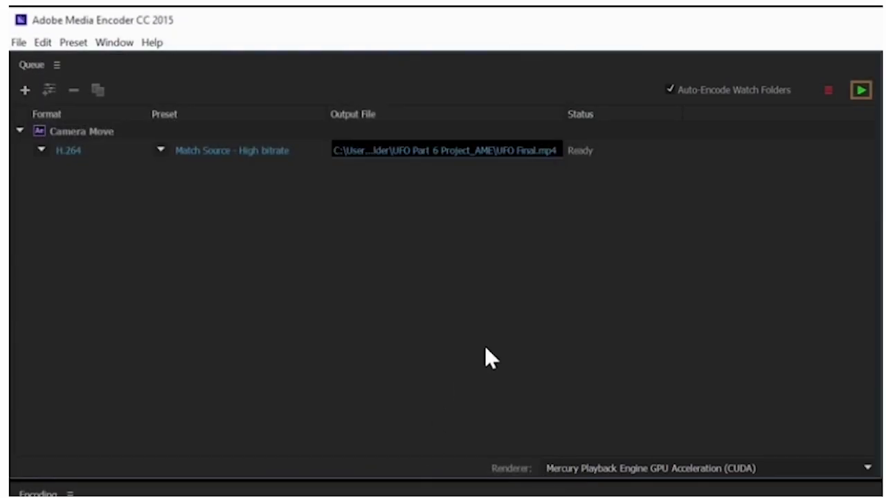
# - Encode the queued Camera Move job and open the folder containing the exported UFO Final.mp4
pyautogui.click(861, 92)
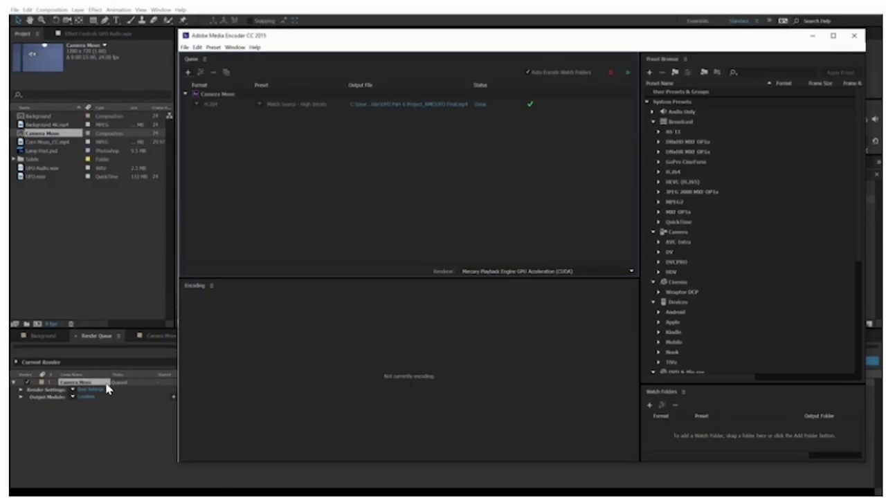
pyautogui.click(436, 105)
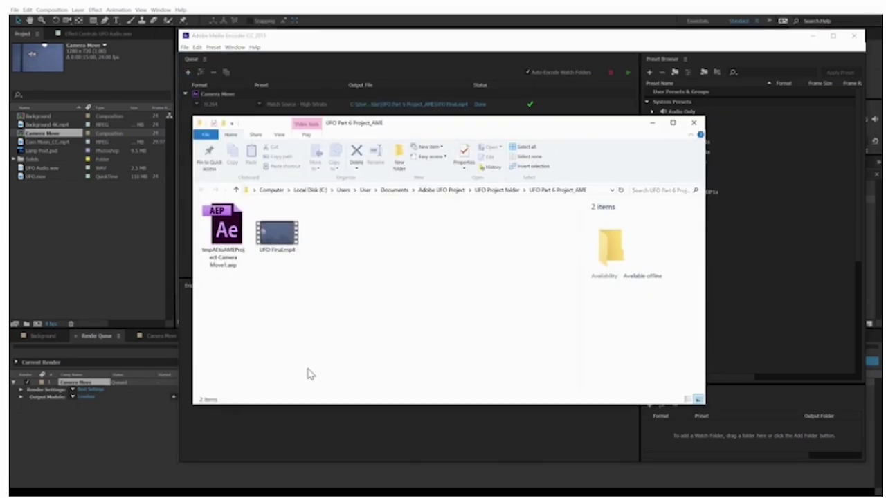